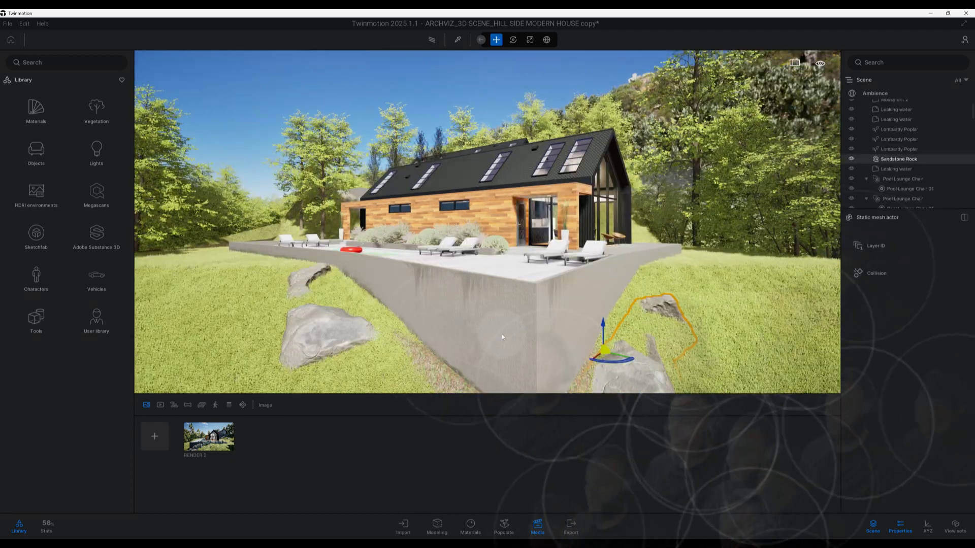
Step: Look over the lower house's terrace wall and rocks and the landscaping around the upper house
scroll(502, 328, down, 3)
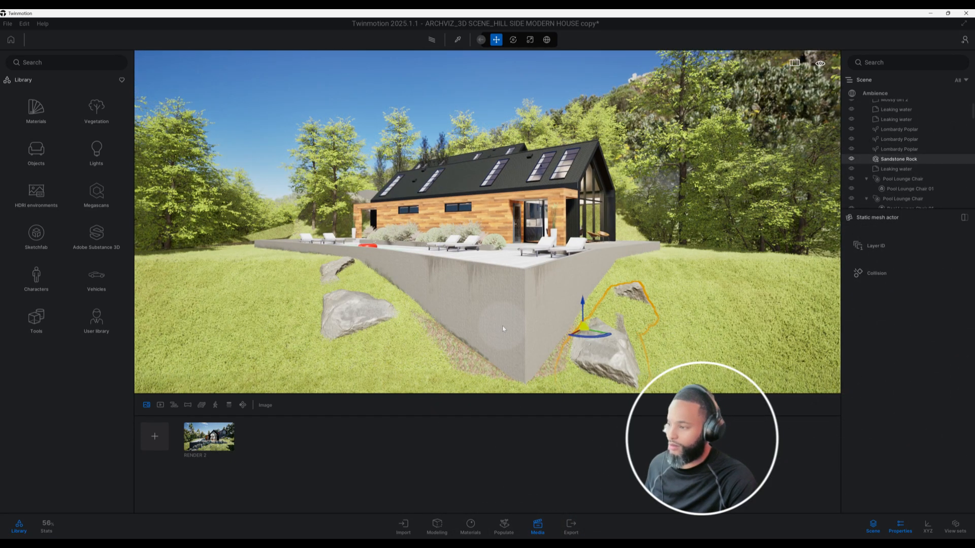
scroll(503, 326, up, 4)
shift+middle_drag(518, 328, 533, 327)
shift+middle_drag(591, 321, 474, 322)
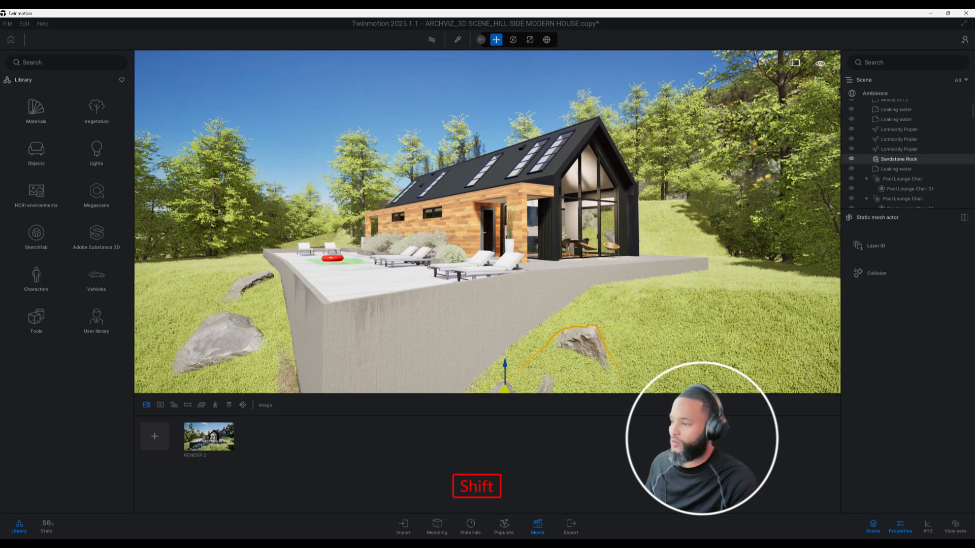
shift+middle_drag(611, 300, 546, 359)
scroll(588, 375, up, 3)
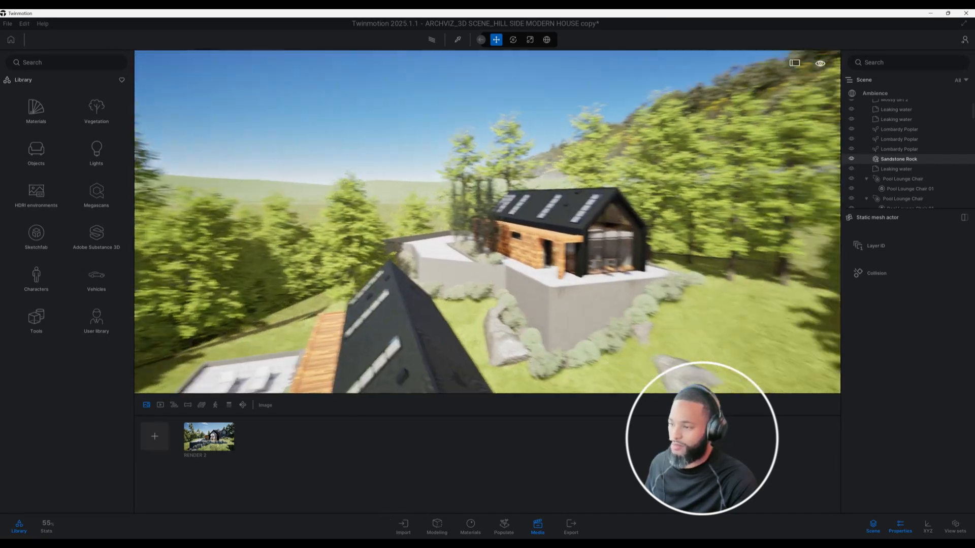
right_drag(553, 360, 613, 366)
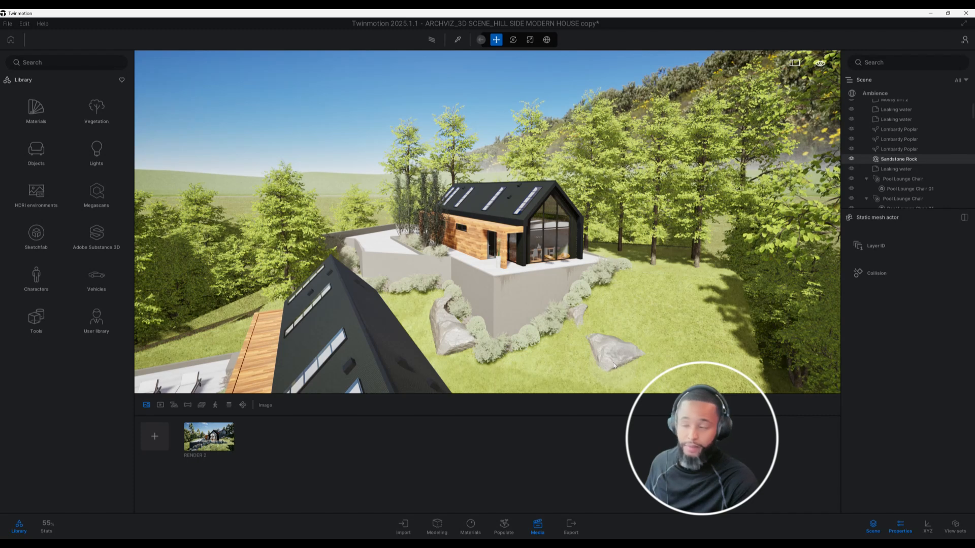
middle_drag(513, 362, 545, 353)
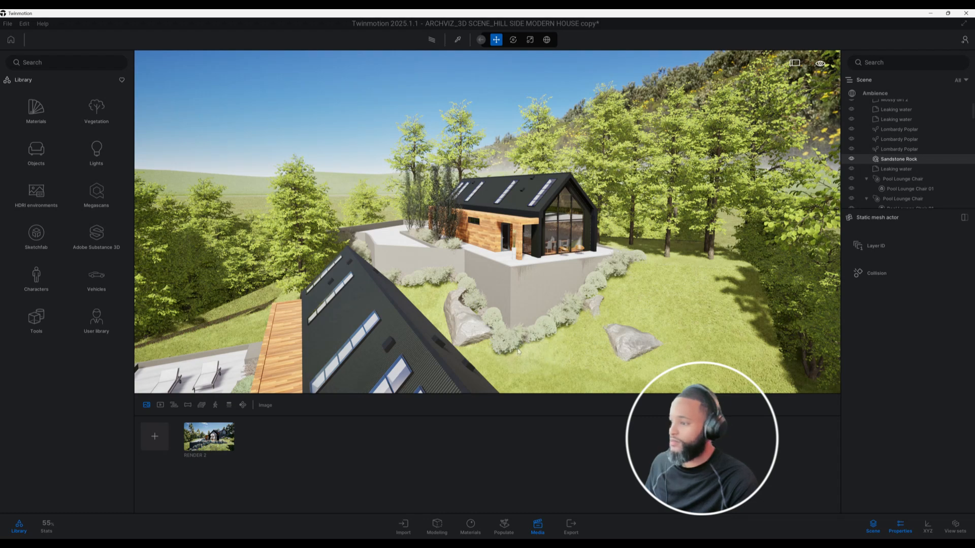
right_drag(516, 349, 473, 306)
middle_drag(506, 352, 534, 294)
scroll(534, 295, down, 3)
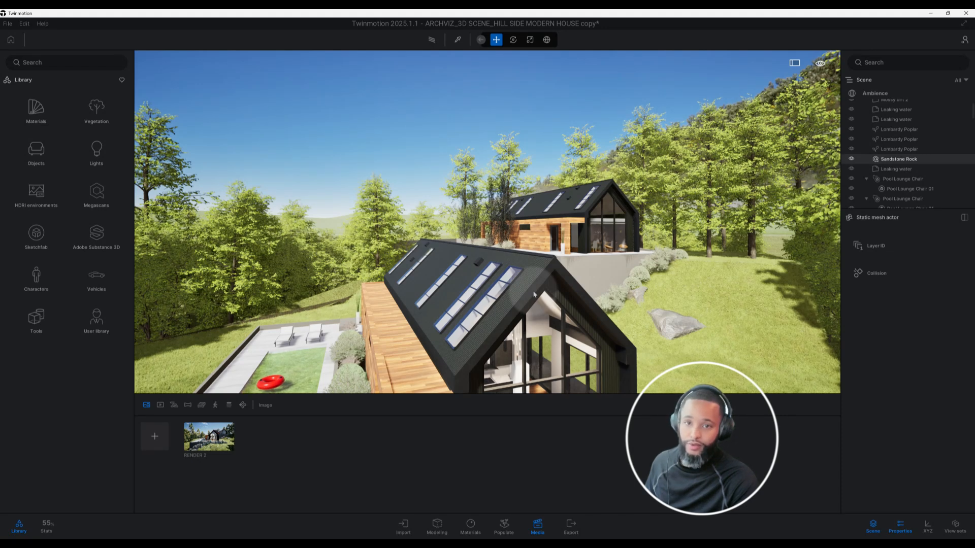
Step: Examine the lower house from several sides, including the pool terrace, the retaining wall and the surrounding lawn
scroll(528, 292, up, 3)
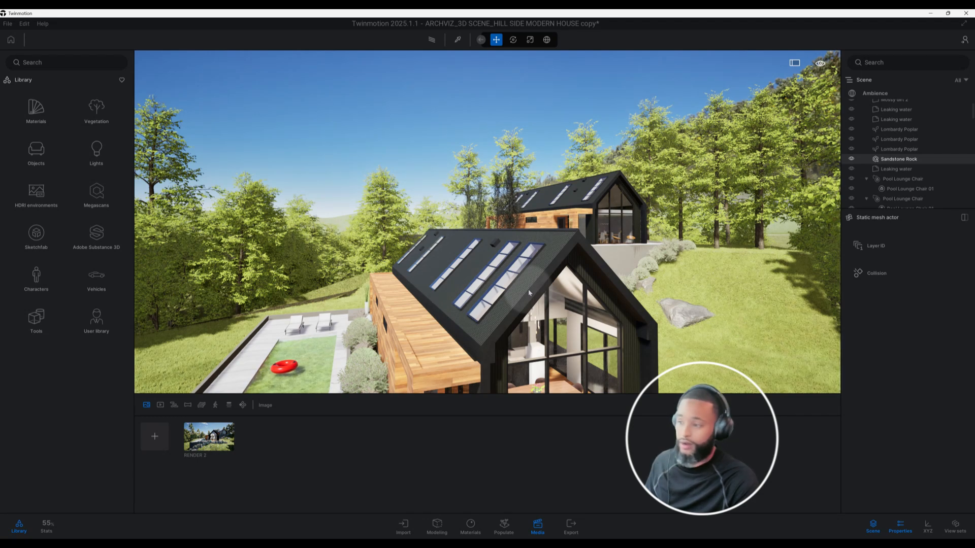
scroll(527, 290, down, 2)
middle_drag(528, 289, 608, 244)
scroll(608, 244, down, 2)
scroll(607, 243, down, 2)
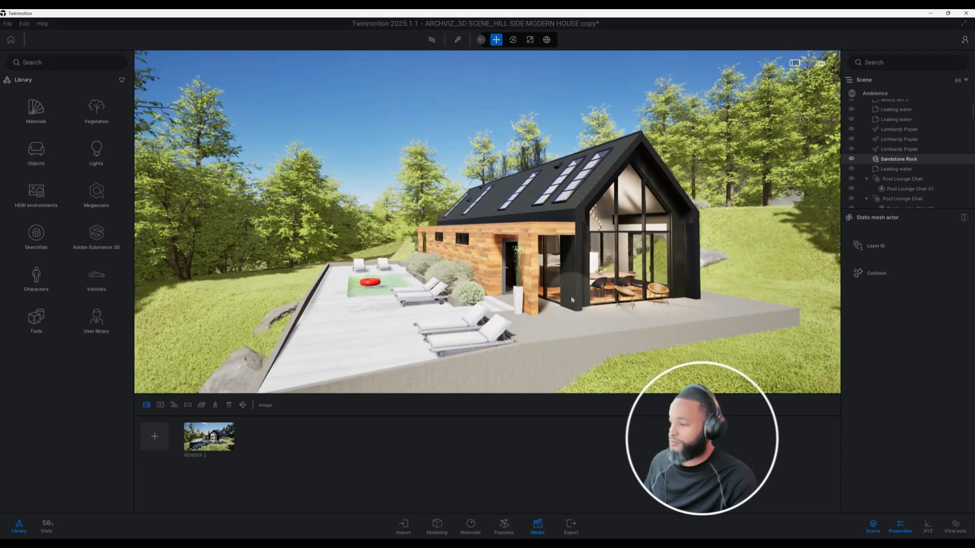
middle_drag(570, 297, 595, 286)
scroll(595, 287, down, 2)
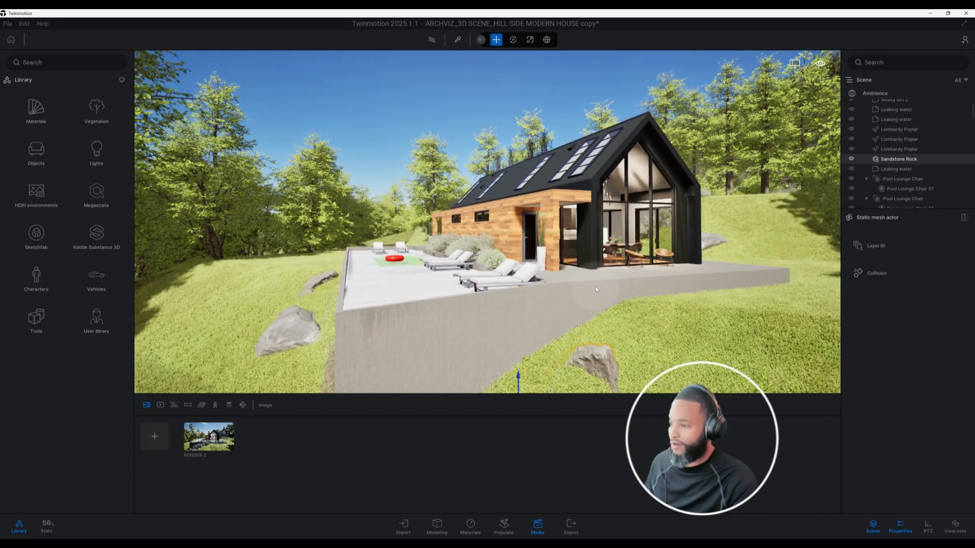
shift+middle_drag(595, 286, 640, 288)
shift+middle_drag(554, 288, 606, 298)
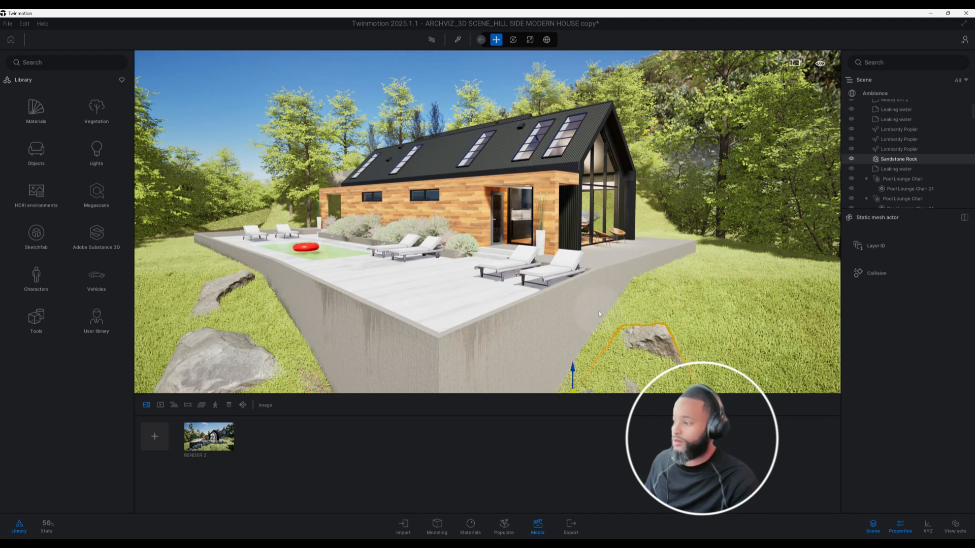
shift+middle_drag(487, 223, 452, 206)
middle_drag(587, 306, 531, 308)
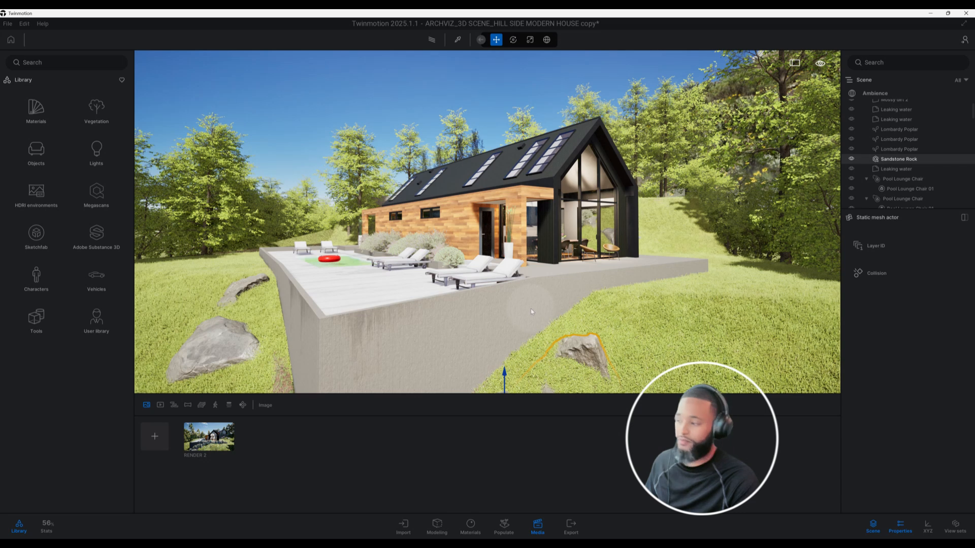
Step: Open the saved image RENDER 2 and survey both houses and the pool from above
click(225, 449)
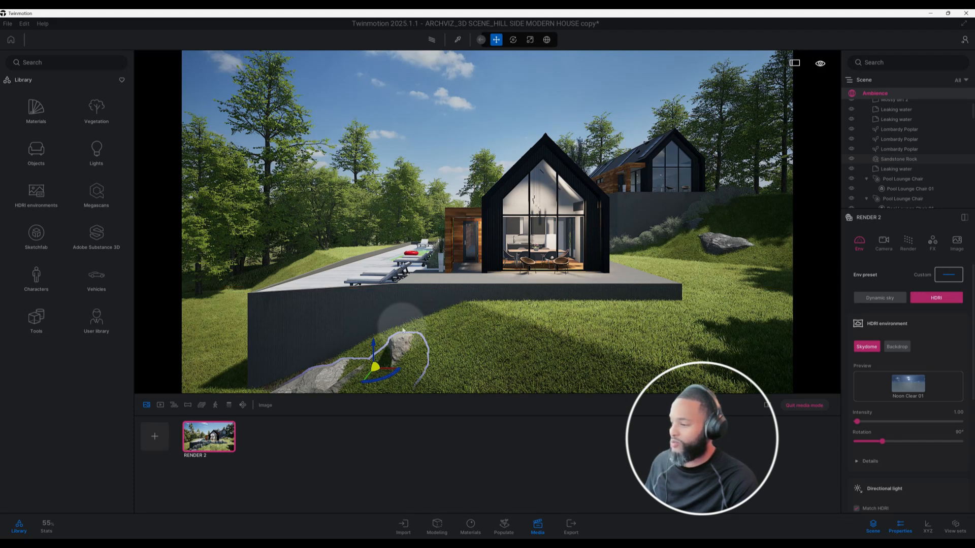
mouse_move(424, 323)
shift+middle_down()
mouse_move(538, 330)
mouse_move(601, 347)
mouse_move(559, 325)
shift+middle_up()
right_drag(558, 325, 401, 223)
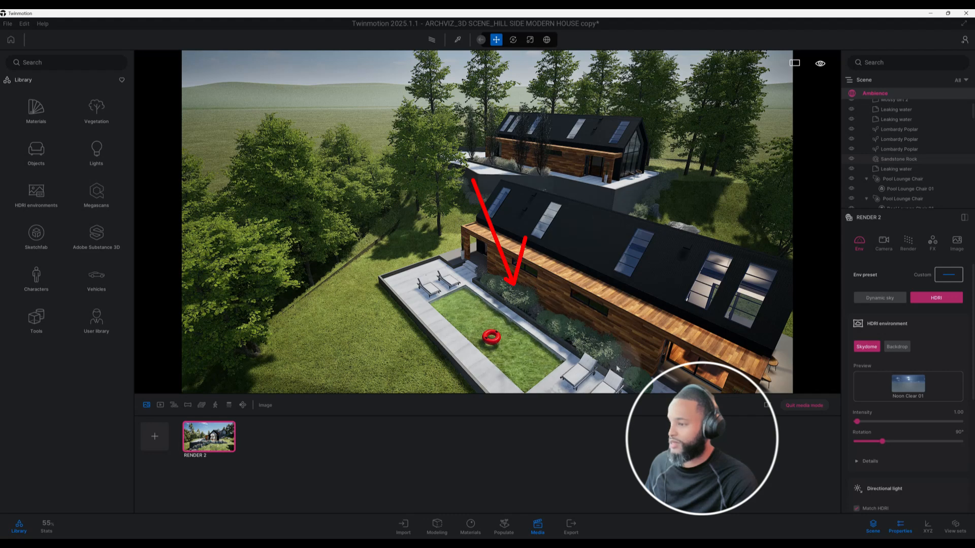
right_drag(516, 298, 430, 299)
scroll(430, 298, up, 3)
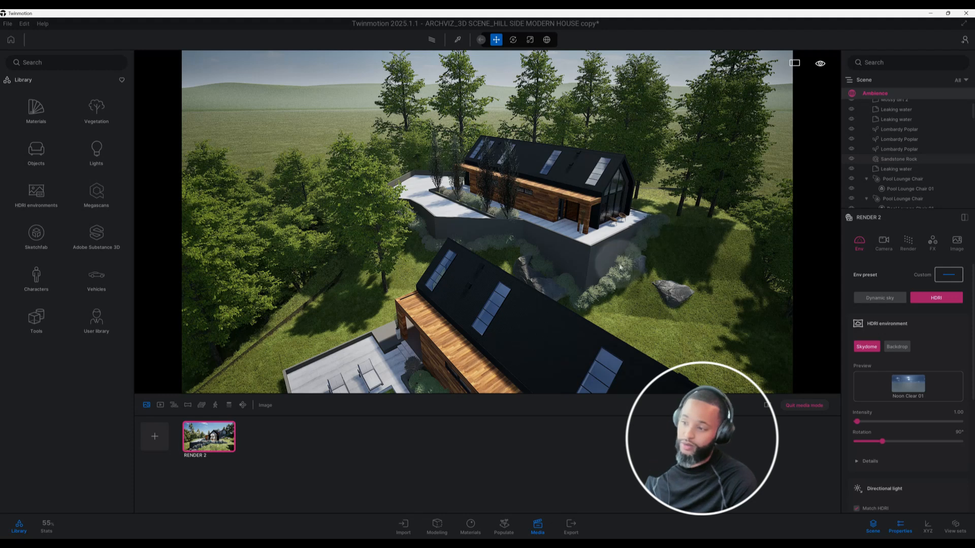
middle_drag(557, 308, 516, 253)
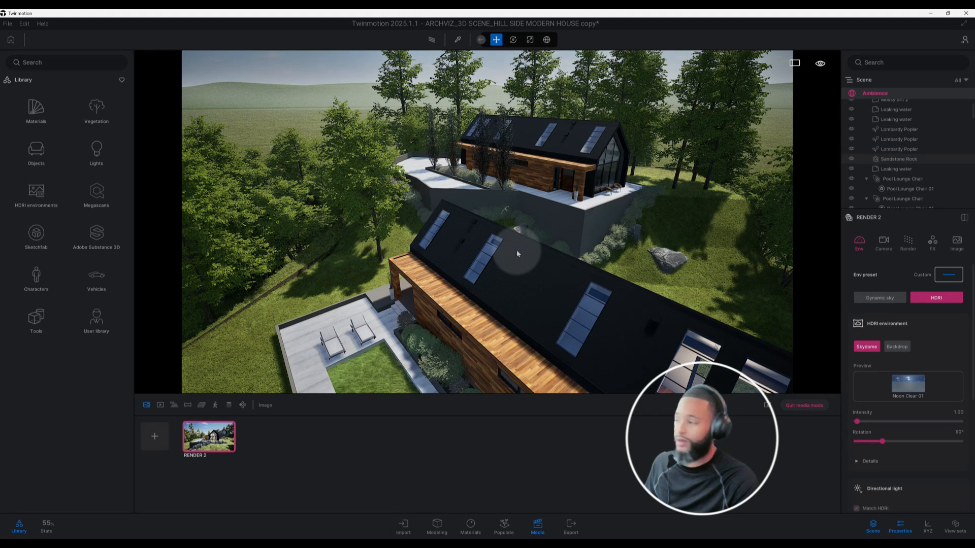
Step: Open the Maxtree folder of imported plants in the user library
click(121, 332)
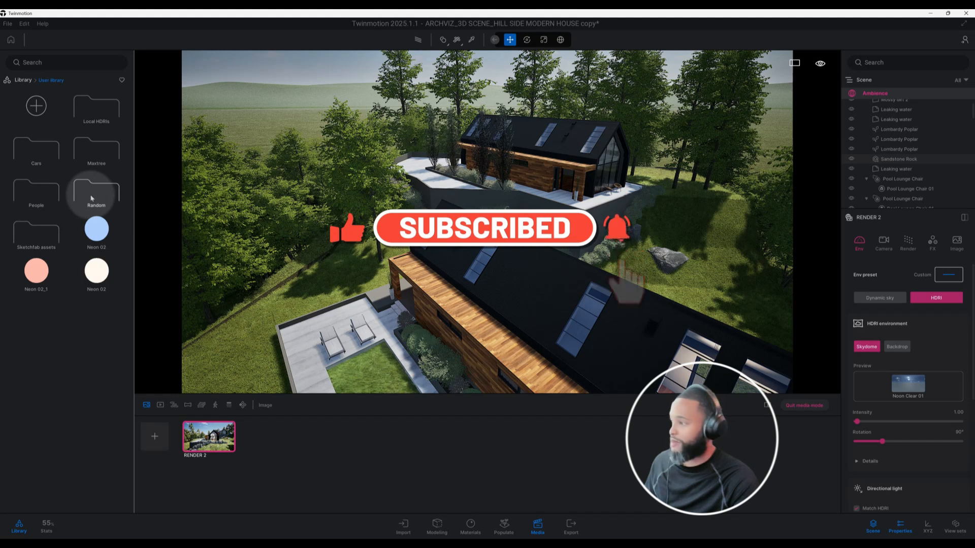
middle_drag(358, 291, 333, 109)
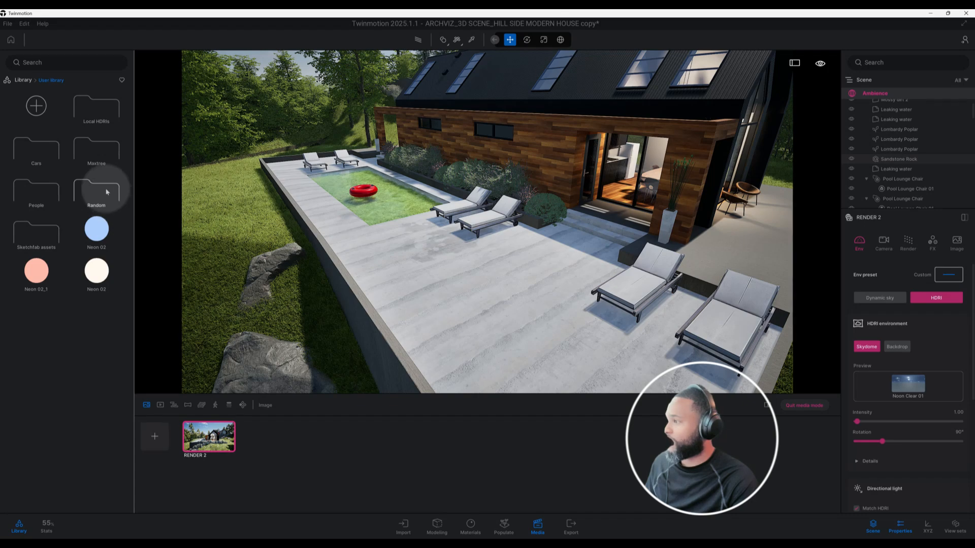
click(96, 151)
scroll(470, 275, down, 5)
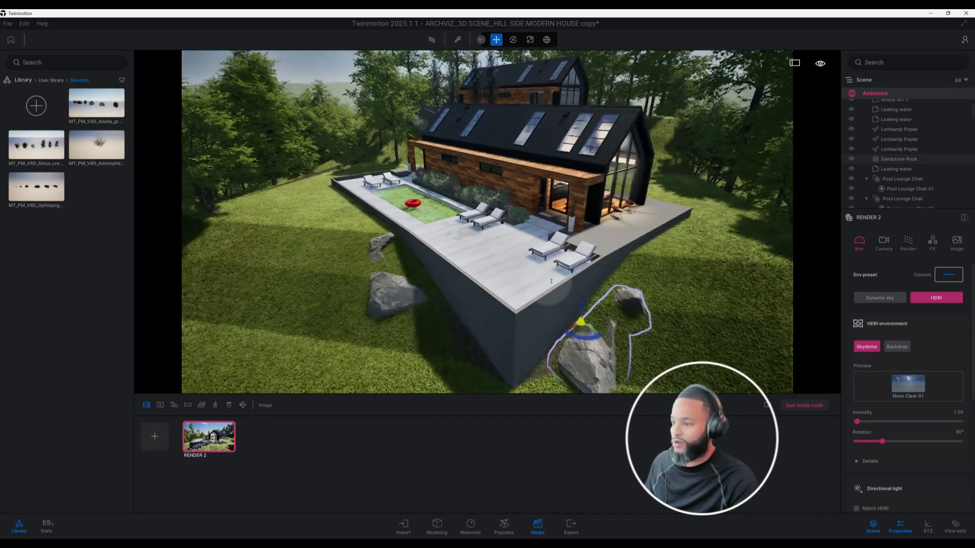
Step: Raise the Sandstone Rock beside the terrace wall slightly out of the ground and check it from several angles
middle_drag(599, 304, 540, 277)
scroll(538, 335, up, 2)
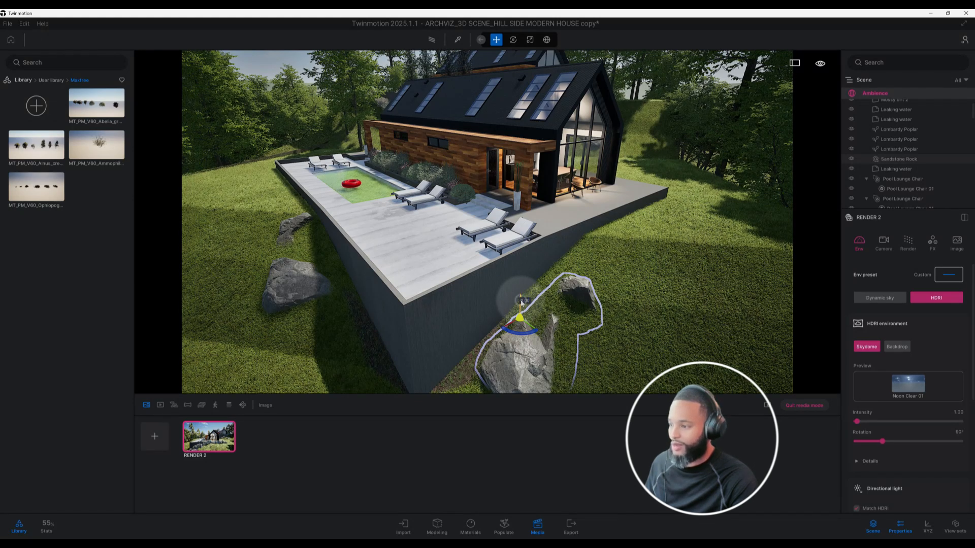
drag(521, 302, 521, 294)
shift+middle_drag(522, 294, 507, 269)
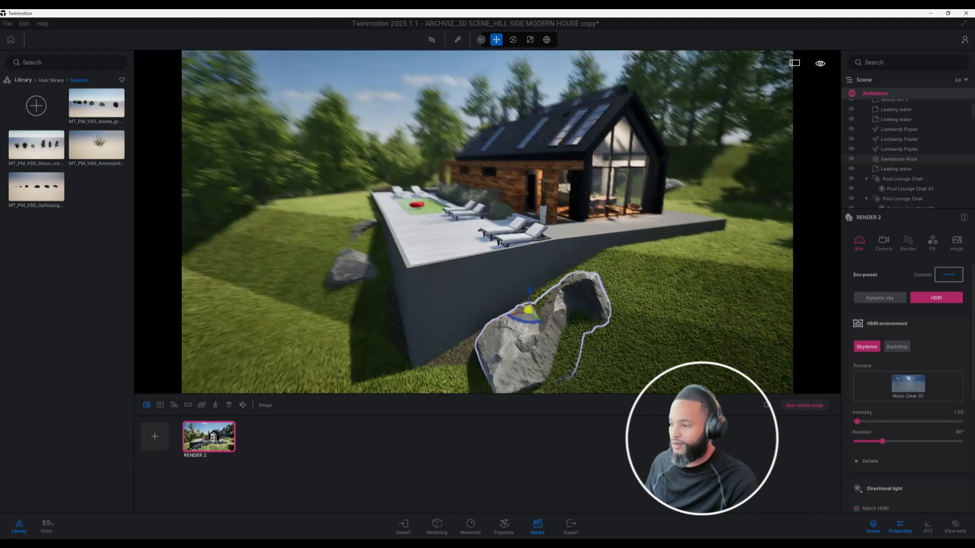
shift+middle_drag(507, 320, 491, 300)
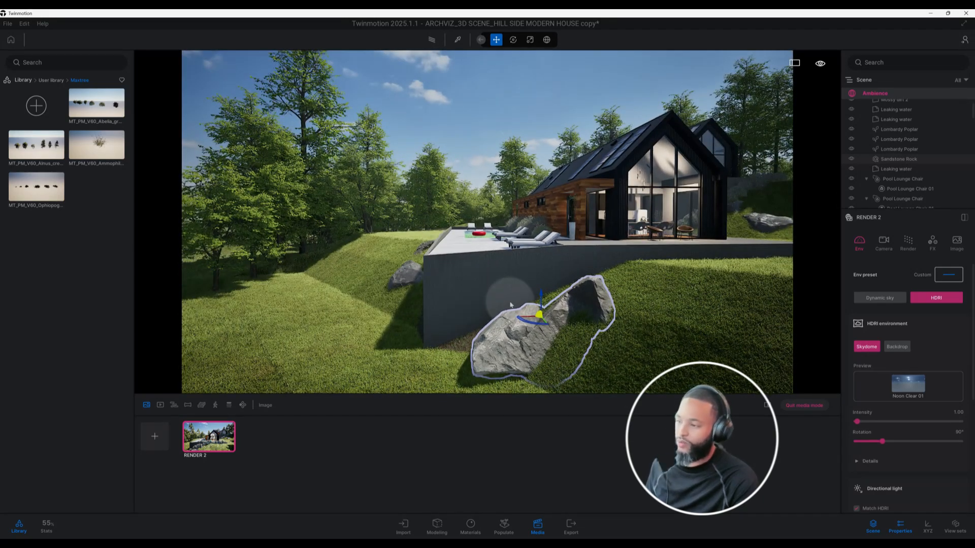
middle_drag(543, 304, 587, 304)
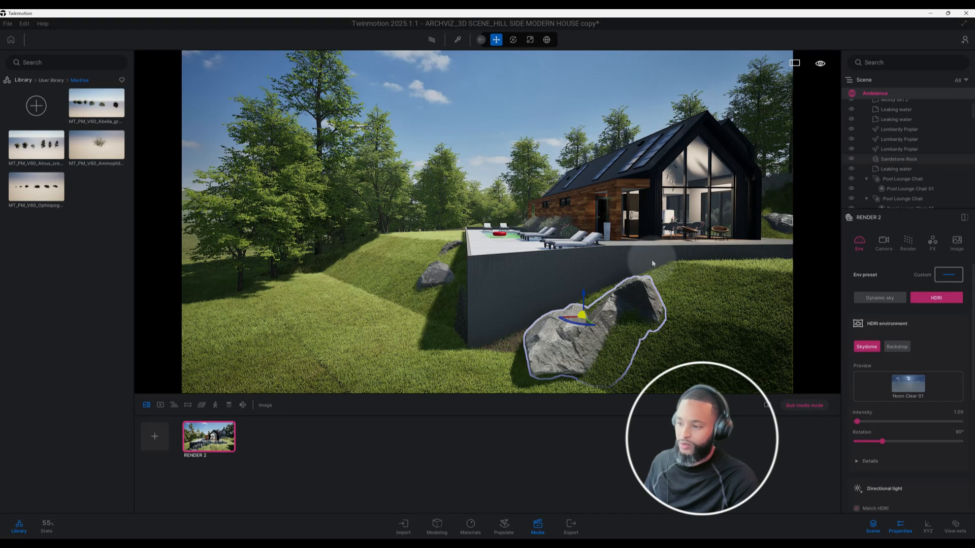
mouse_move(586, 294)
shift+middle_down()
mouse_move(676, 304)
mouse_move(577, 286)
mouse_move(583, 291)
shift+middle_up()
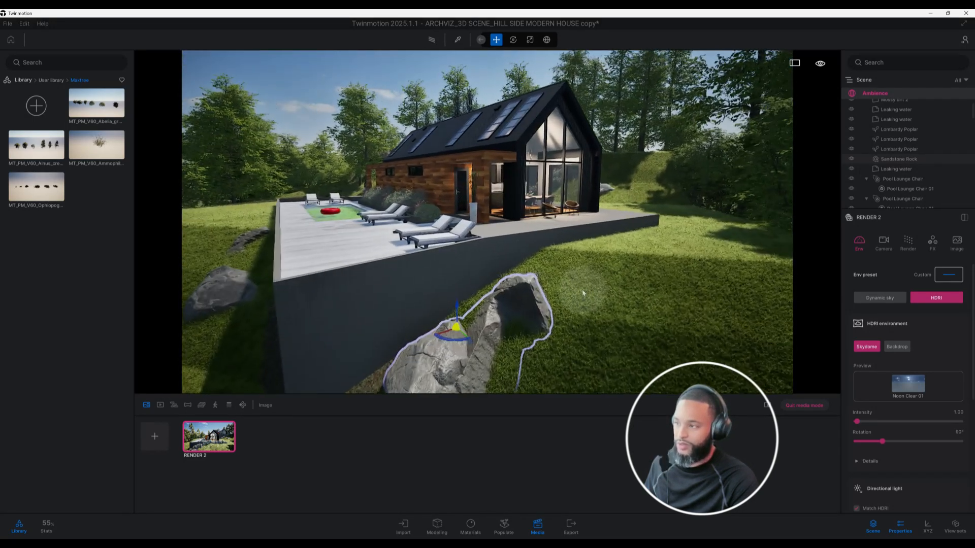
Step: Sample the lawn's 3D Grass material with the material picker and bring its appearance settings into view
click(458, 40)
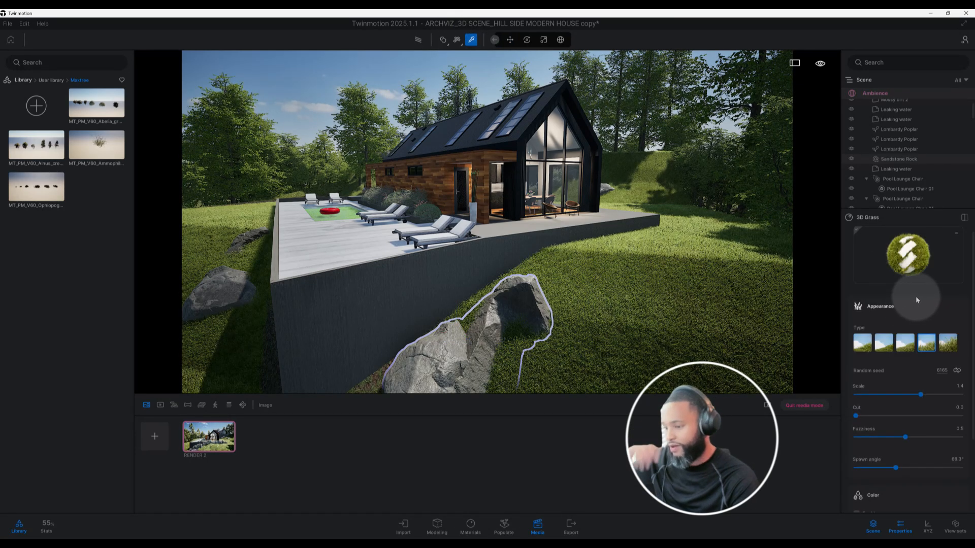
scroll(903, 293, down, 1)
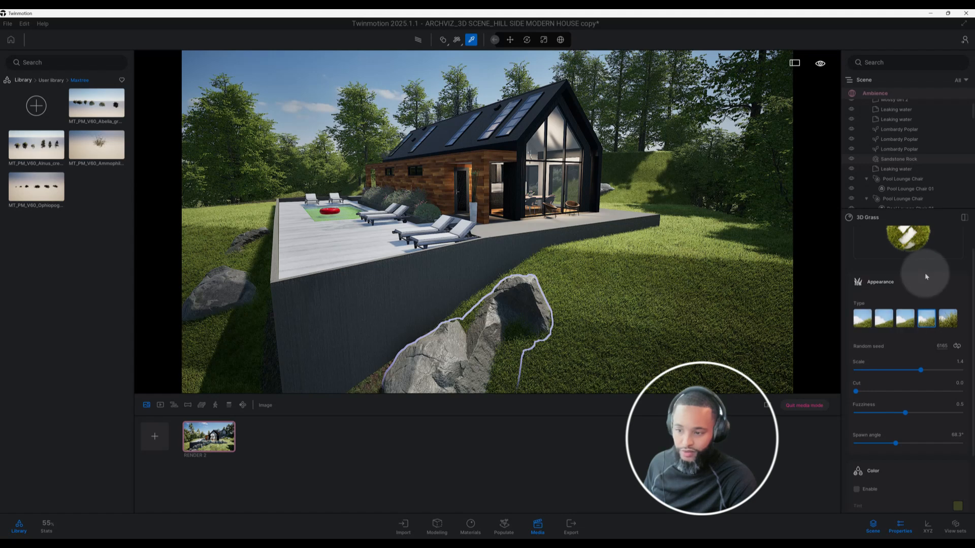
mouse_move(927, 322)
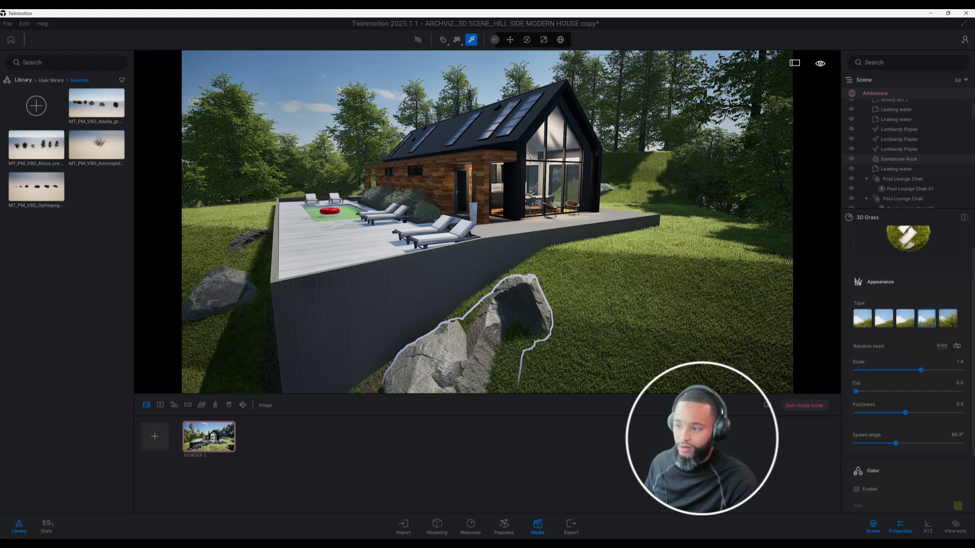
Step: Try different grass types on the lawn, finishing with Lawn grass
mouse_move(877, 325)
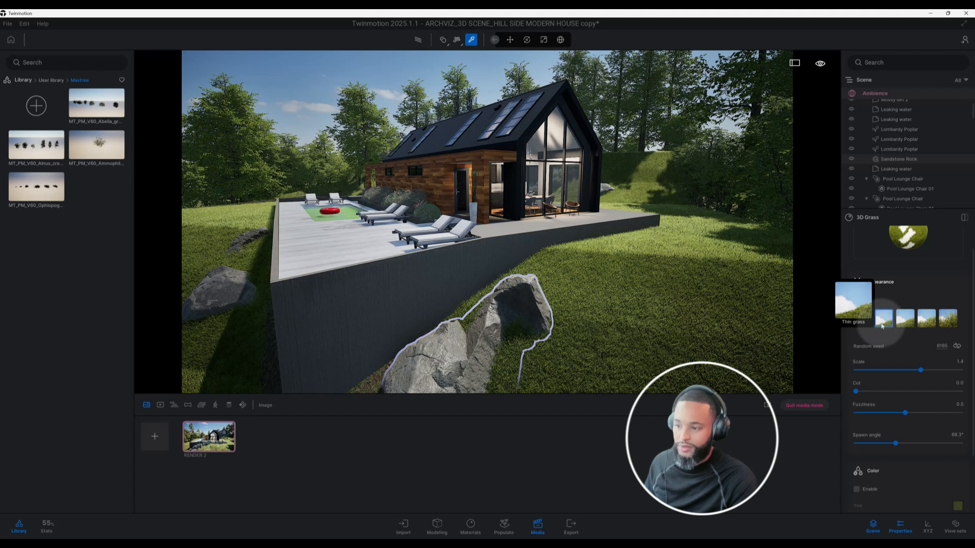
click(866, 325)
click(904, 327)
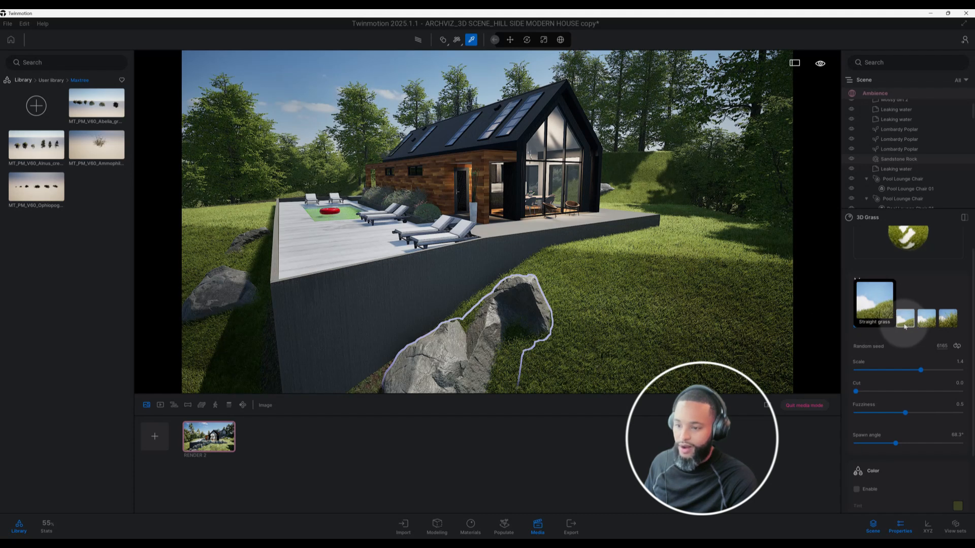
click(927, 325)
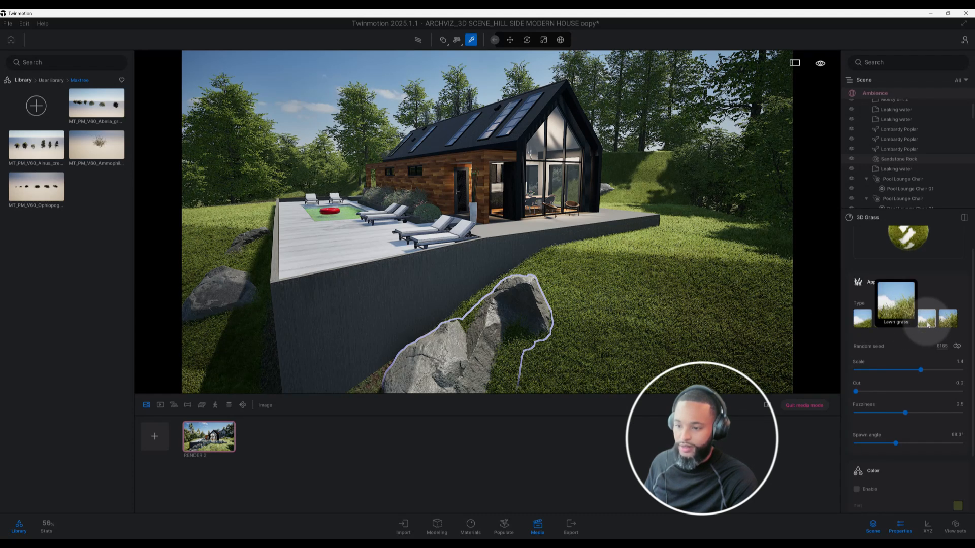
click(947, 321)
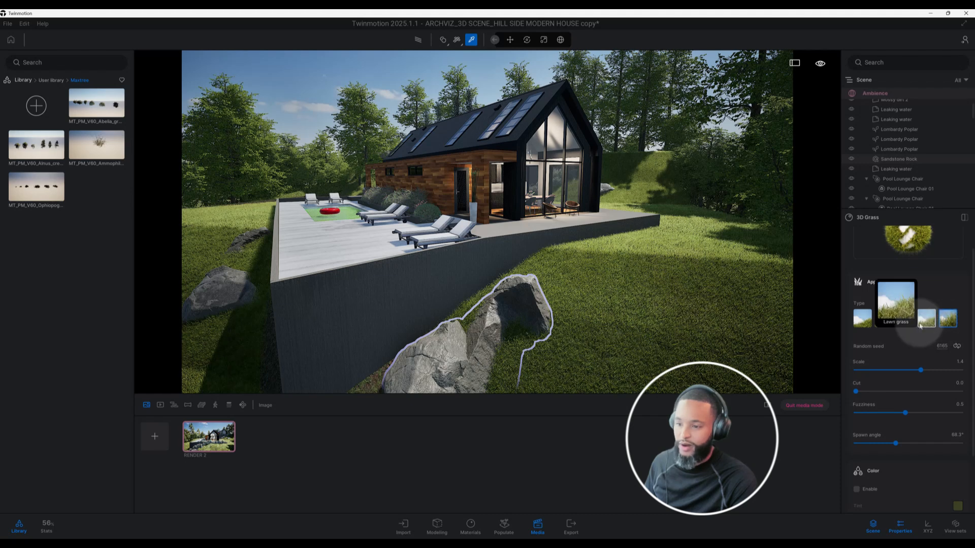
click(920, 325)
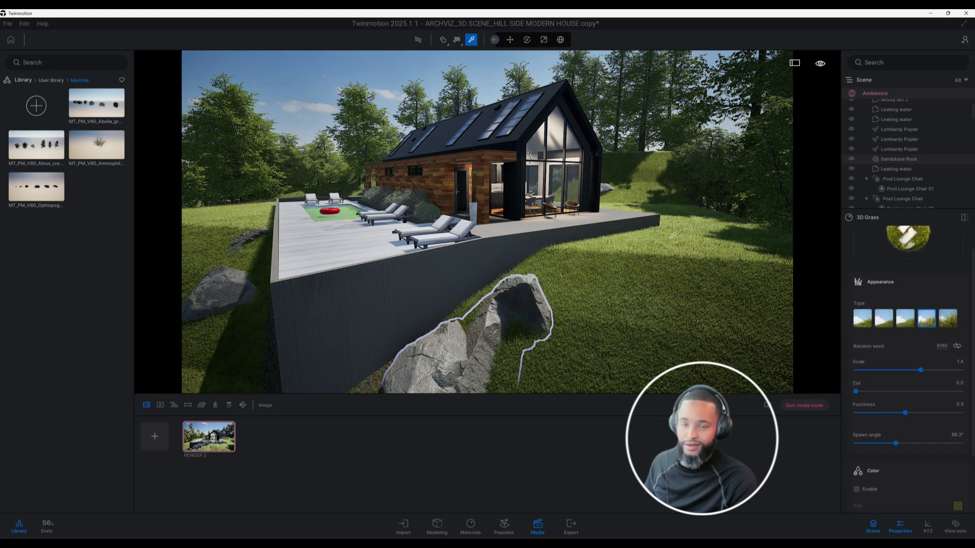
scroll(665, 241, down, 3)
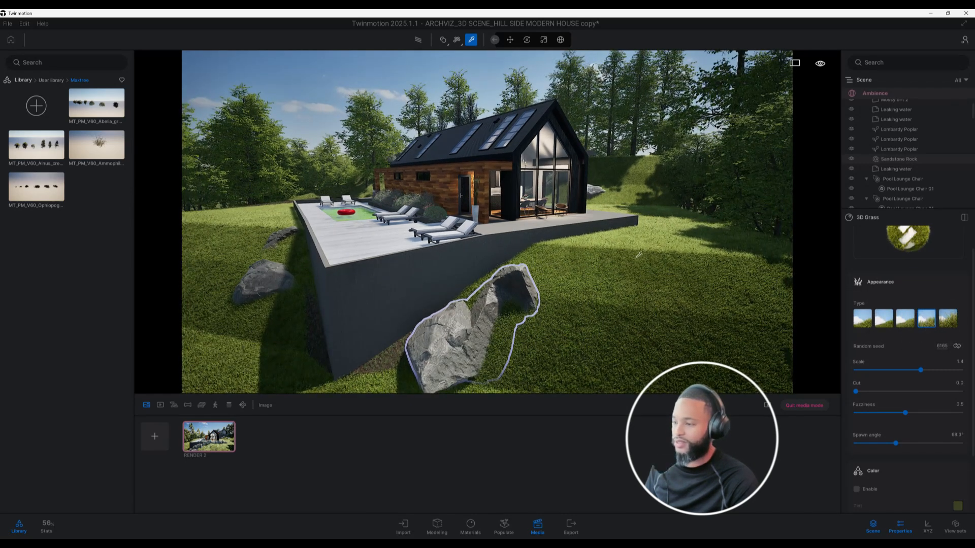
click(928, 317)
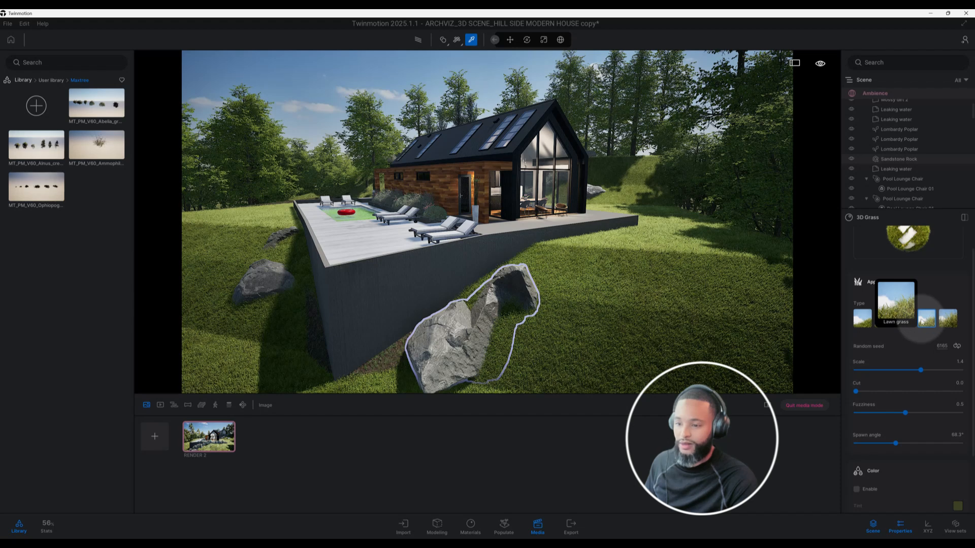
Step: Review the grass material's scale, cut, fuzziness, spawn angle and color settings
click(891, 344)
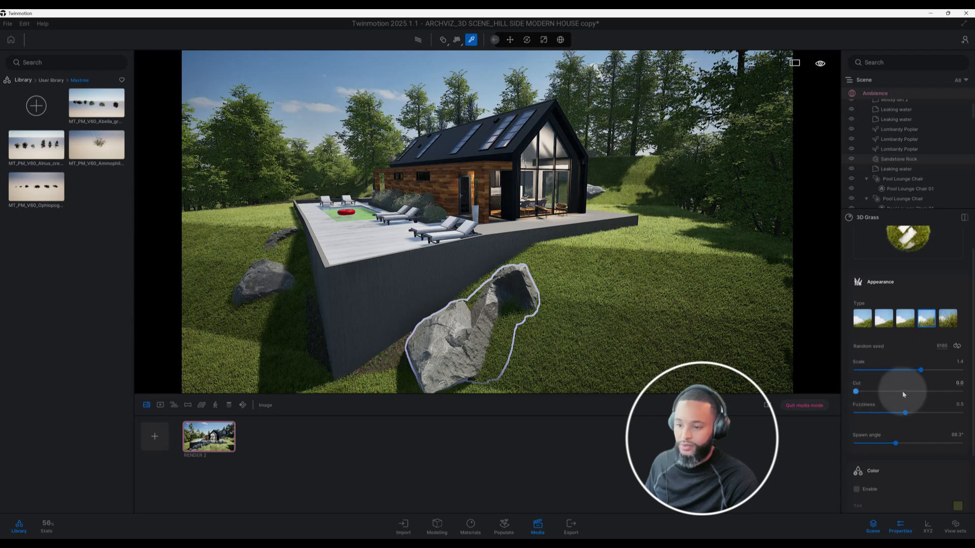
scroll(872, 389, down, 2)
scroll(921, 387, down, 3)
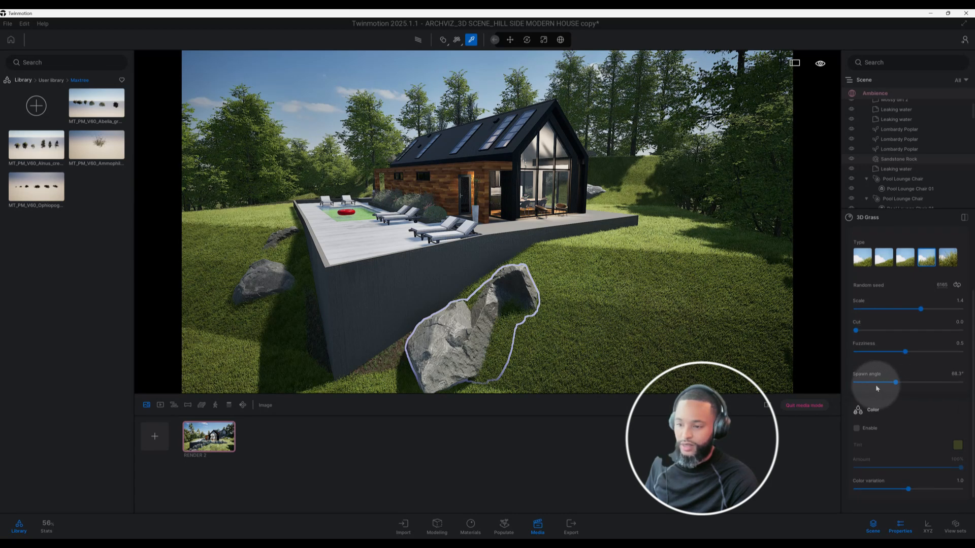
Step: Enable the color tint for the lawn's 3D Grass material and leave the material picker
scroll(922, 390, down, 2)
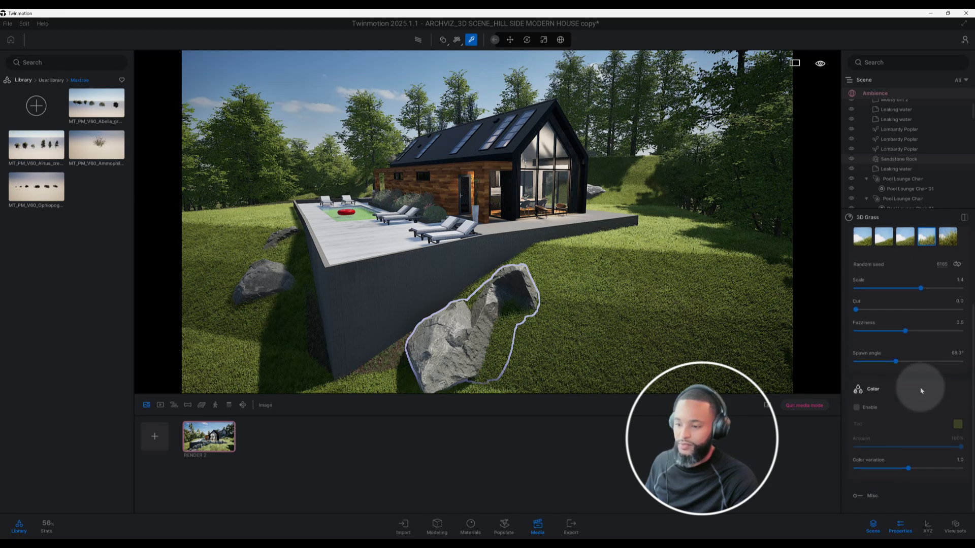
click(856, 408)
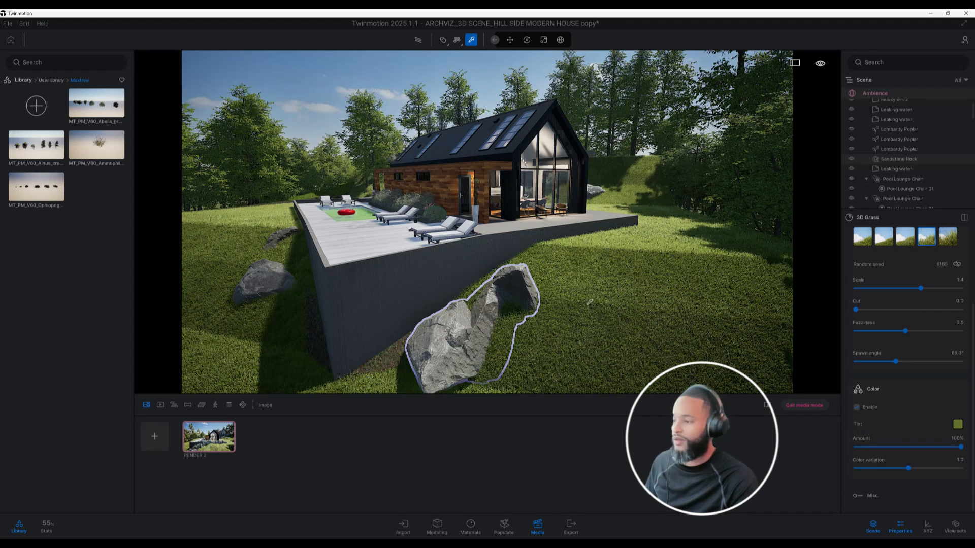
click(603, 287)
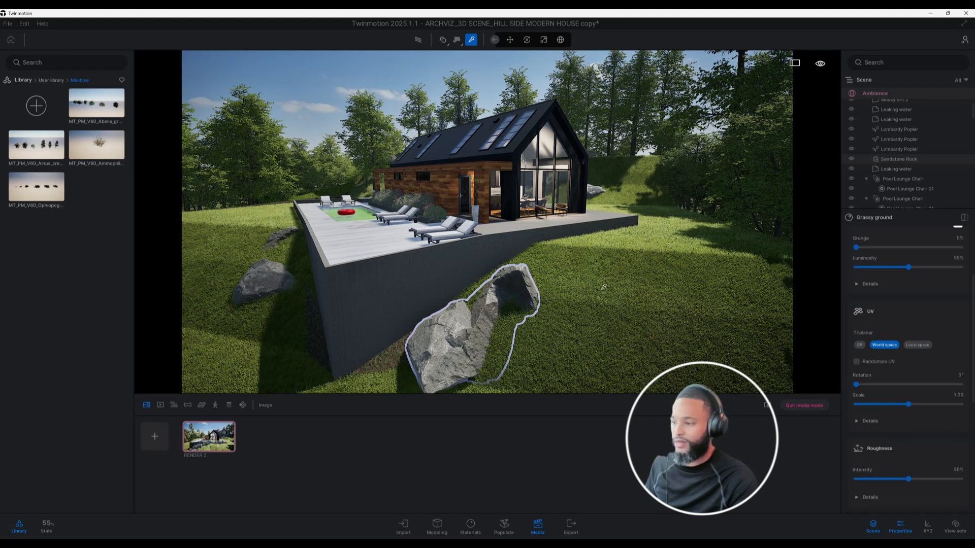
middle_drag(620, 288, 697, 298)
key(Escape)
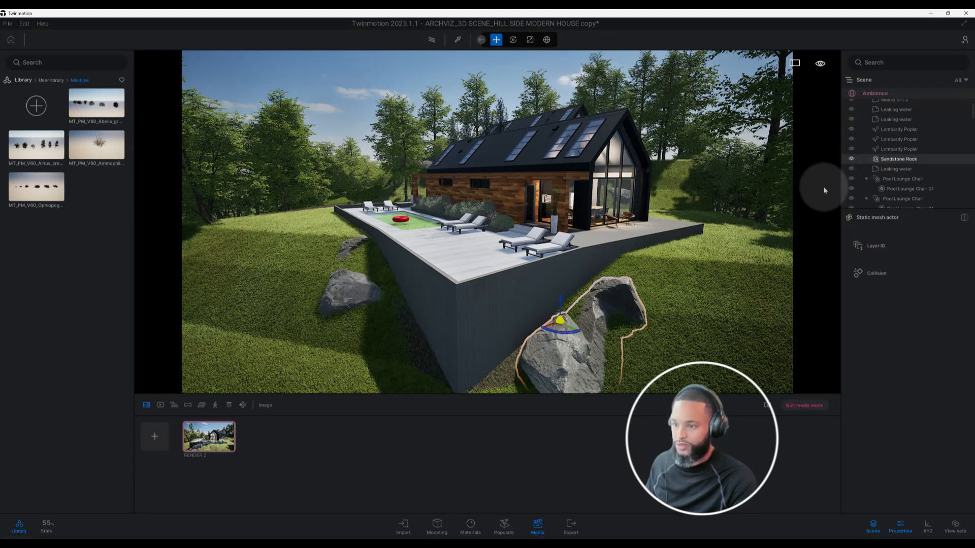
Step: Search the Megascans library for "Rock", locate the Sandstone Rock asset, clear the search and select the placed rock on the terrace wall's far side
click(23, 80)
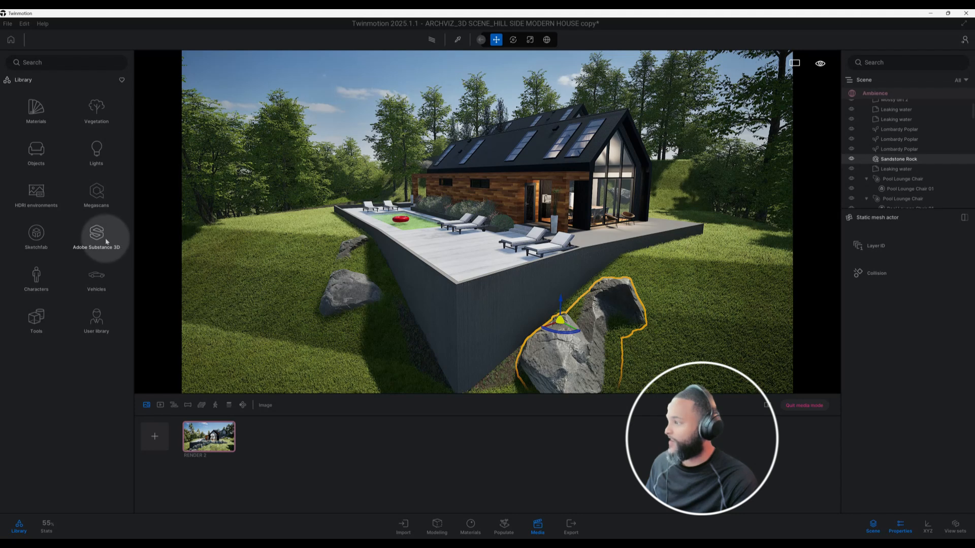
click(97, 194)
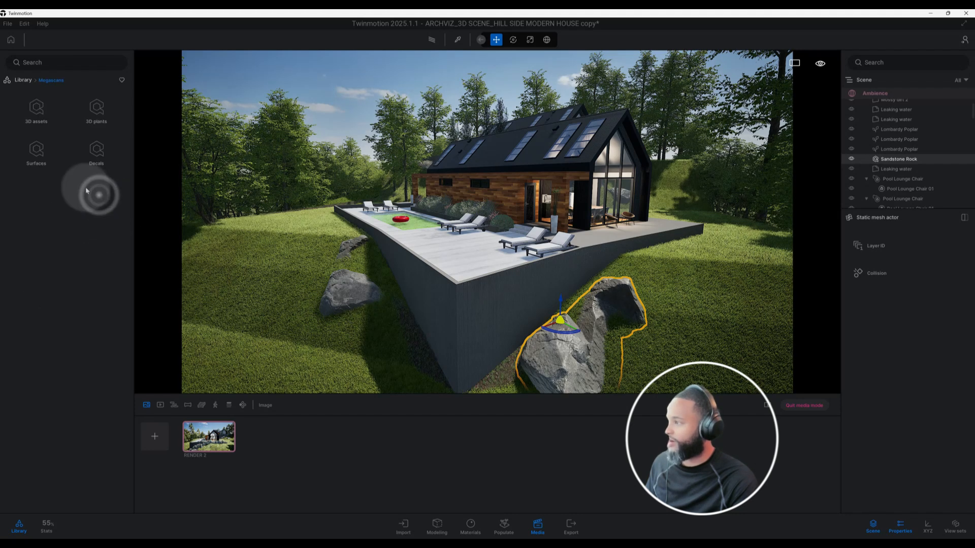
click(48, 63)
text(Rock)
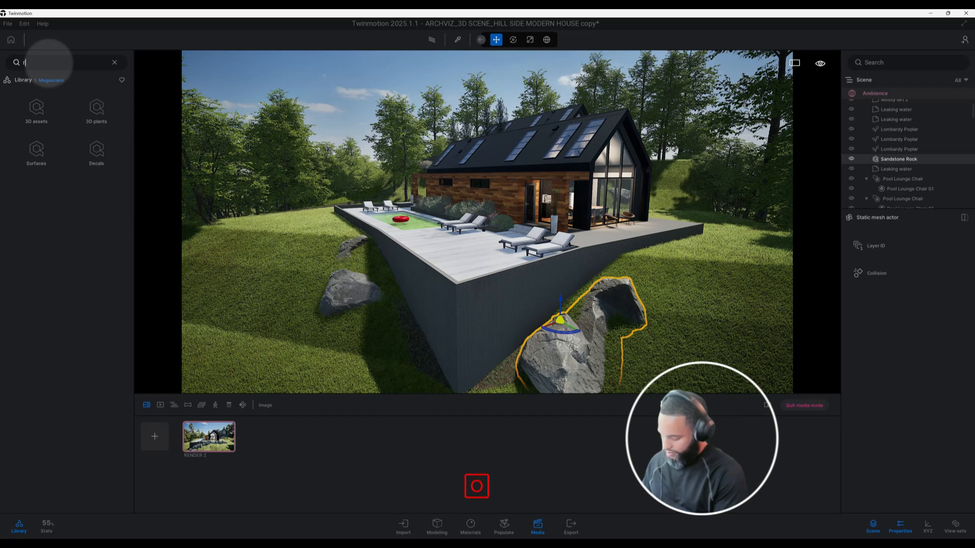
key(Return)
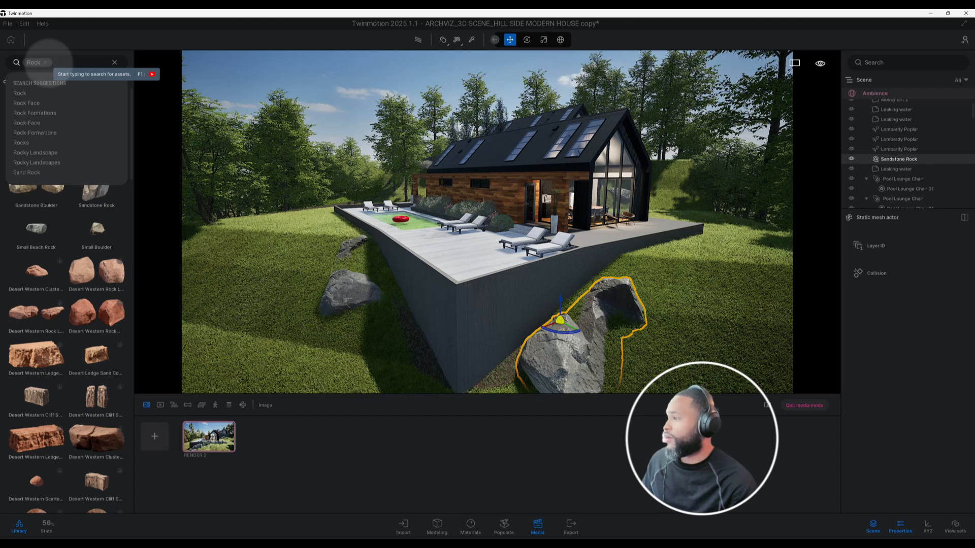
click(99, 207)
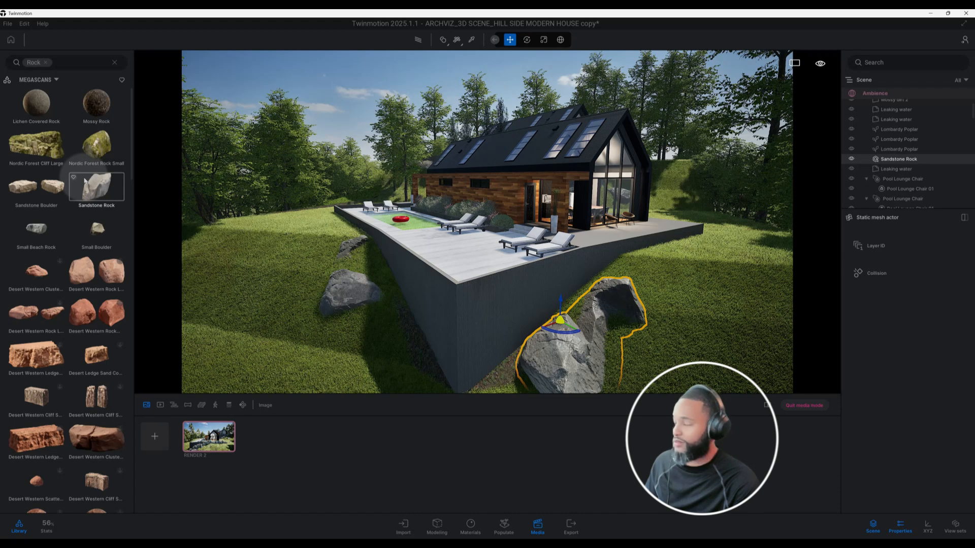
click(46, 62)
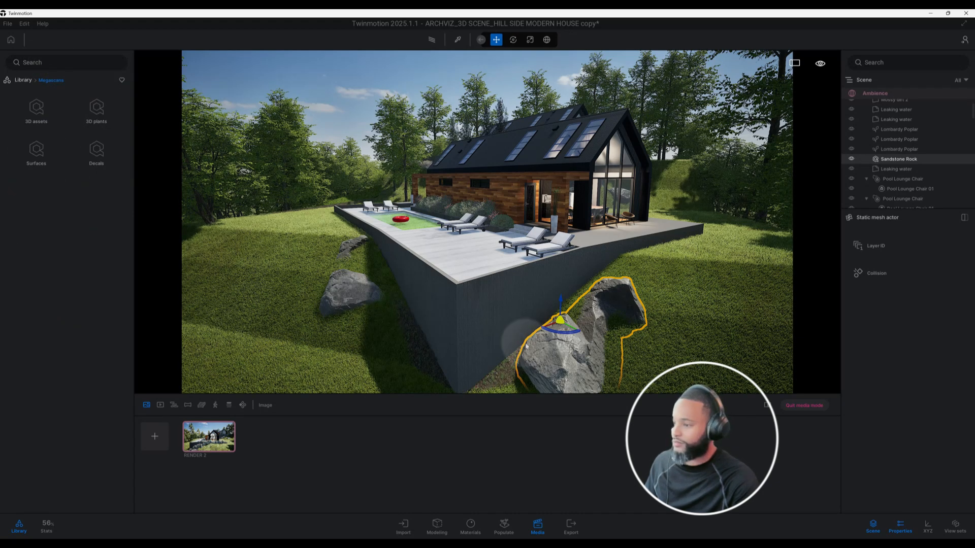
click(351, 284)
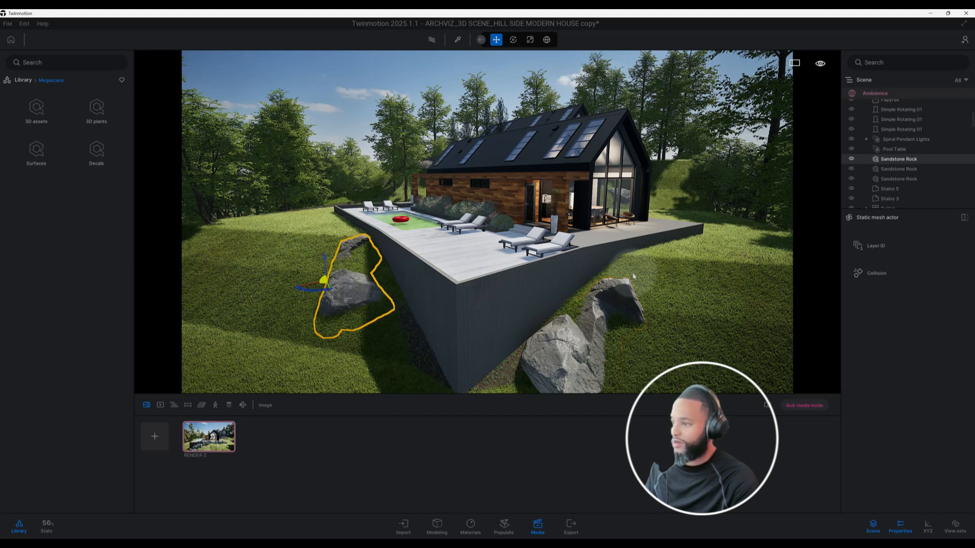
Step: Open the Maxtree folder in the user library
click(23, 80)
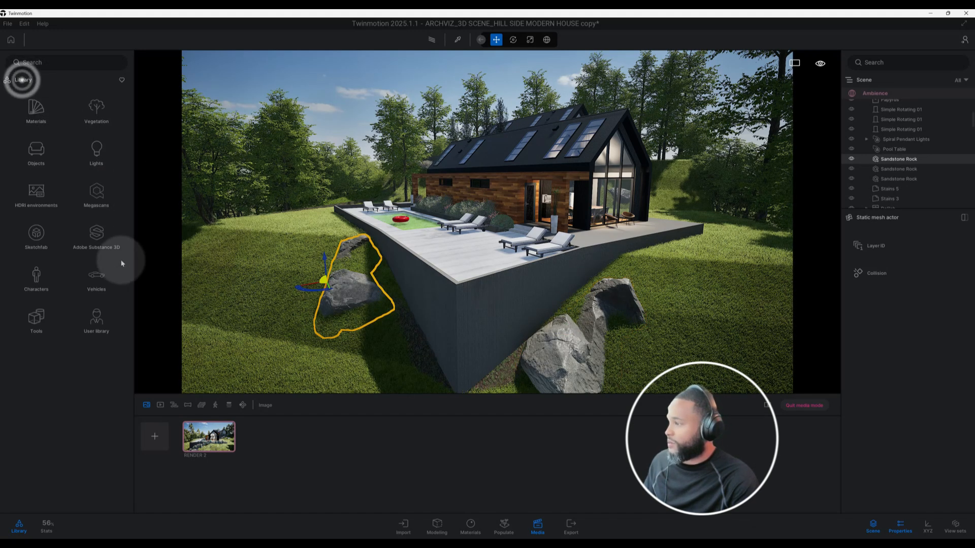
click(96, 315)
click(96, 153)
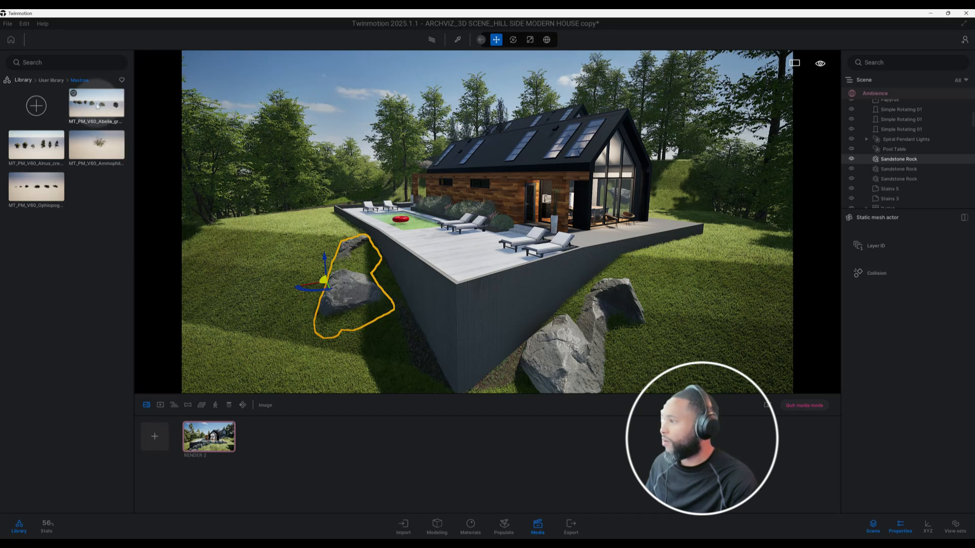
Step: Set up a Spacing placement with the Maxtree Abelia asset, split it into its individual plants and select the second one
click(505, 524)
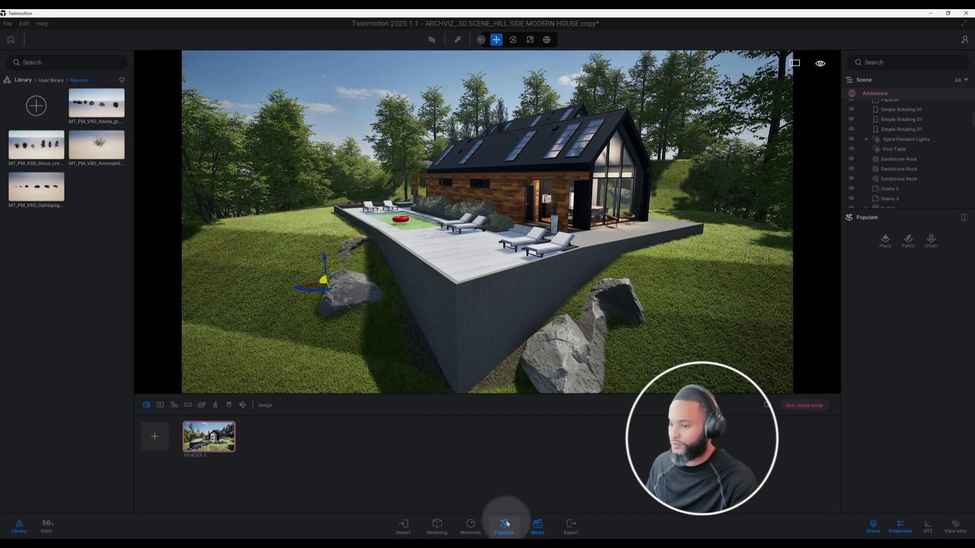
click(887, 245)
click(919, 269)
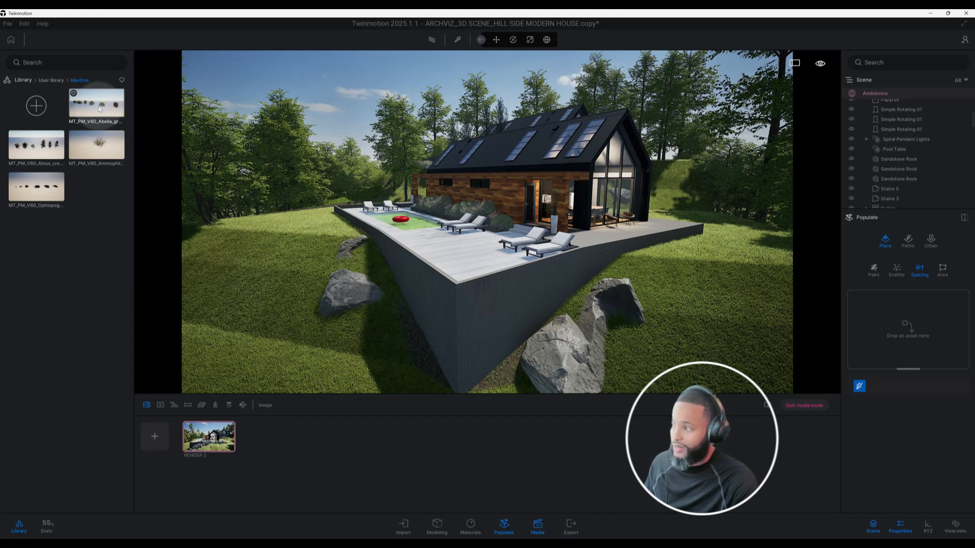
drag(97, 111, 909, 325)
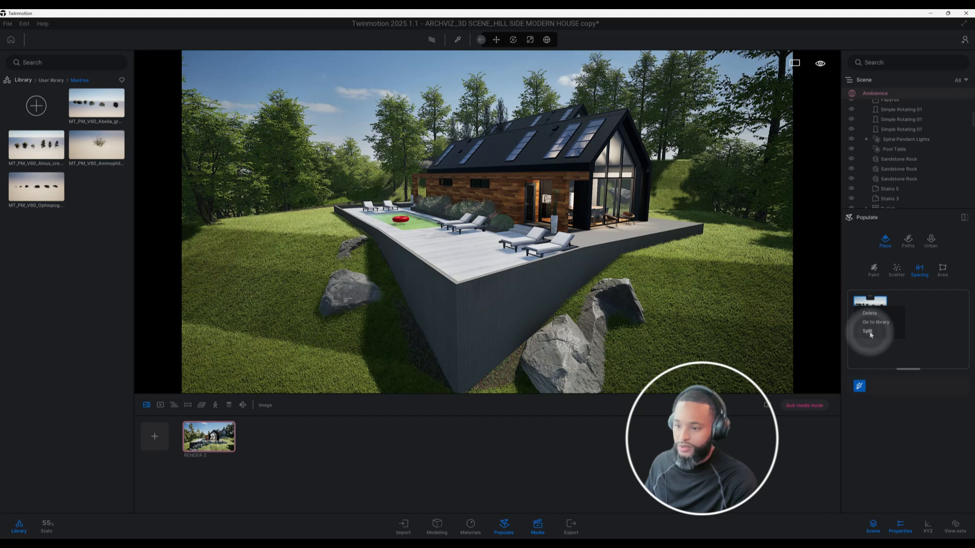
click(870, 334)
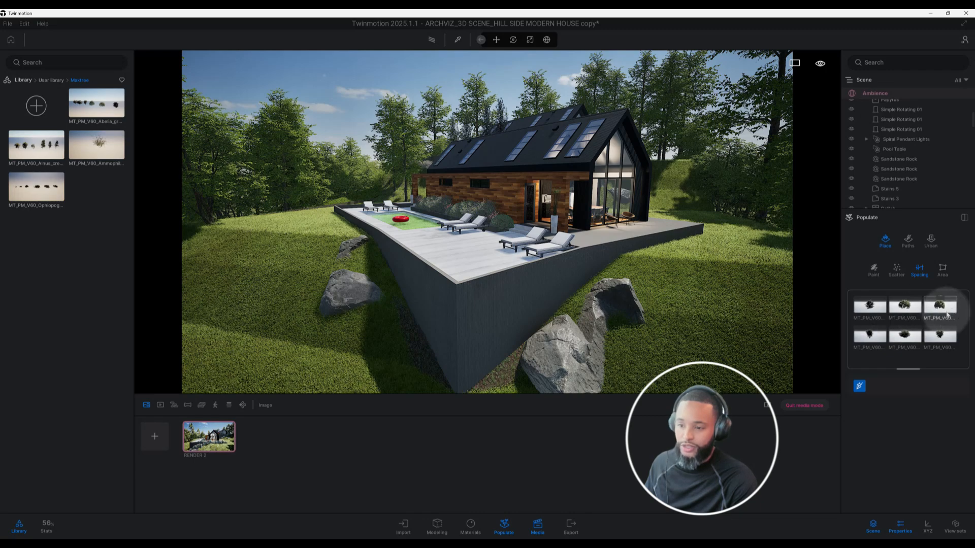
click(906, 313)
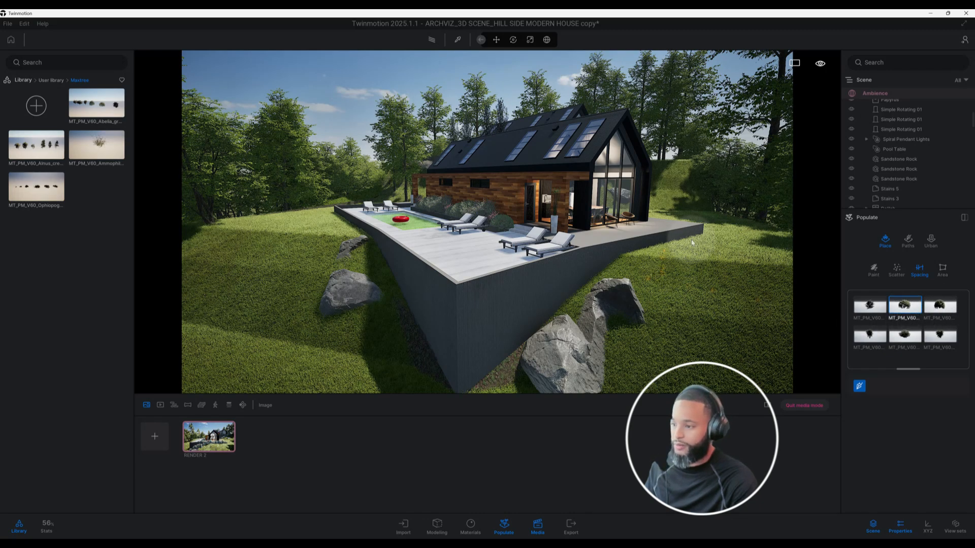
Step: Draw a spacing path of shrubs along the base of the terrace wall behind the large rock, ending at the wall's front corner
shift+middle_drag(699, 265, 648, 330)
mouse_move(728, 263)
mouse_down()
mouse_move(523, 339)
mouse_move(599, 307)
mouse_up()
click(599, 307)
middle_drag(603, 310, 694, 234)
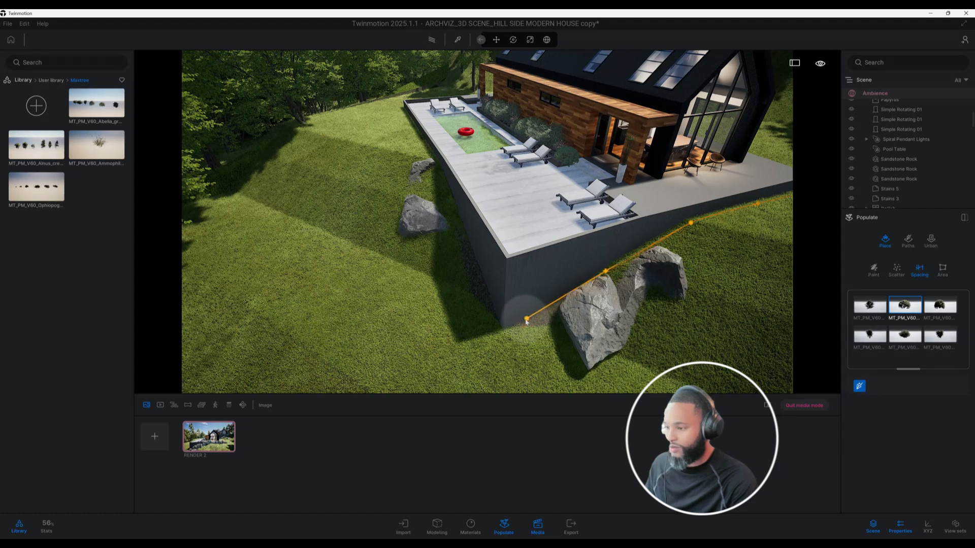
click(513, 331)
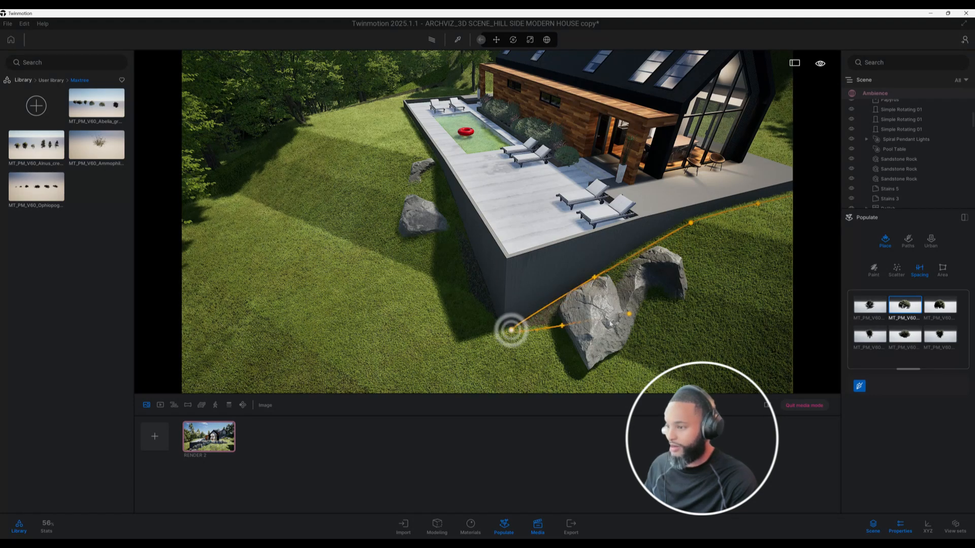
key(Escape)
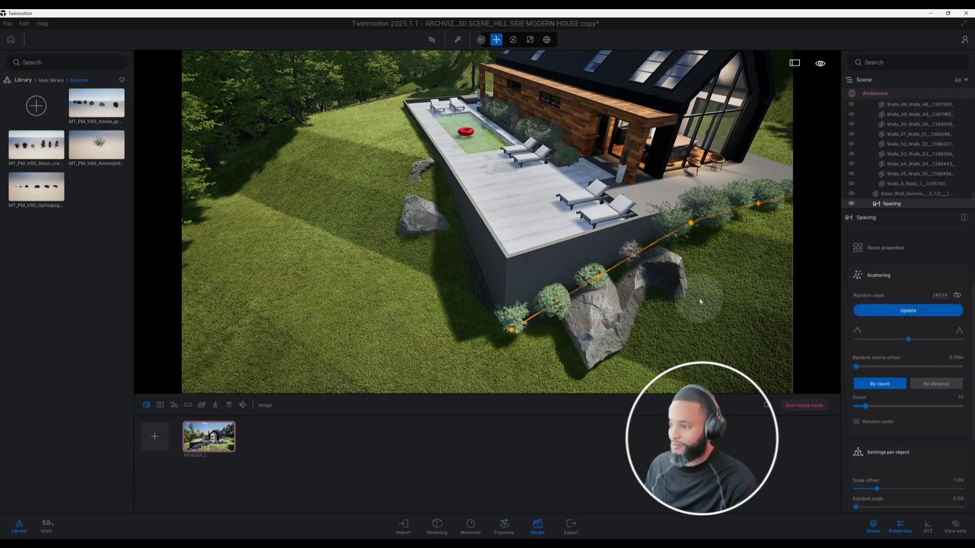
Step: Make the shrub path's corners fully sharp and set its random lateral offset to 0.00in
middle_drag(698, 270, 609, 216)
middle_drag(523, 358, 521, 309)
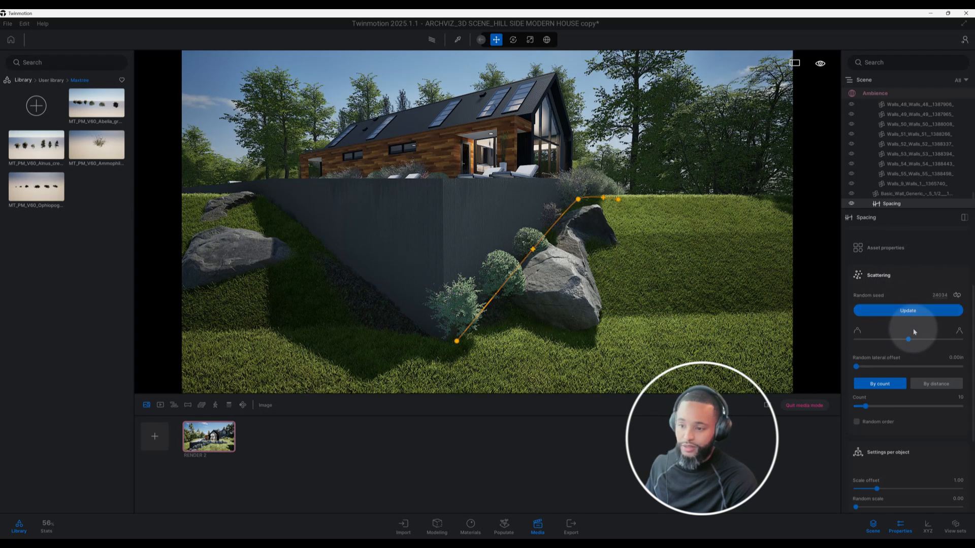
drag(908, 340, 961, 341)
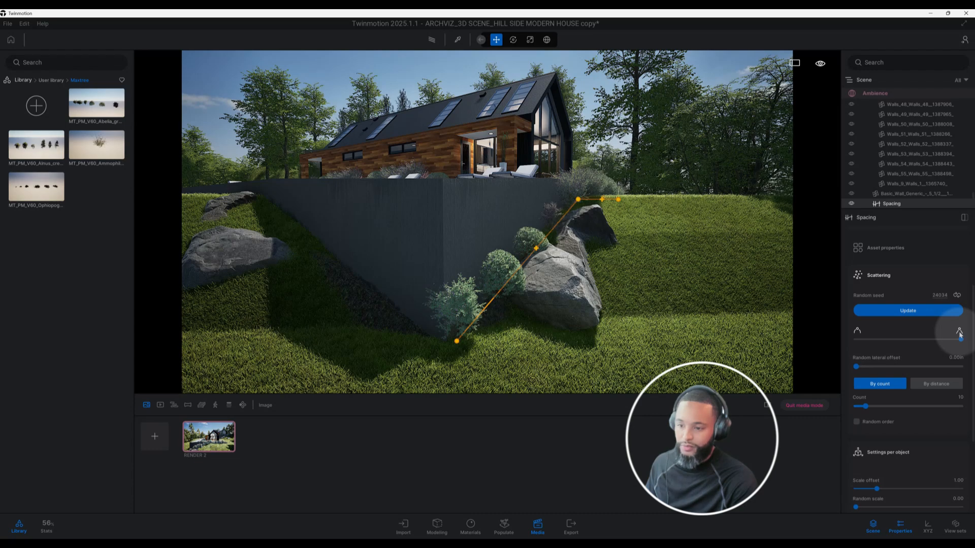
shift+middle_drag(588, 227, 632, 243)
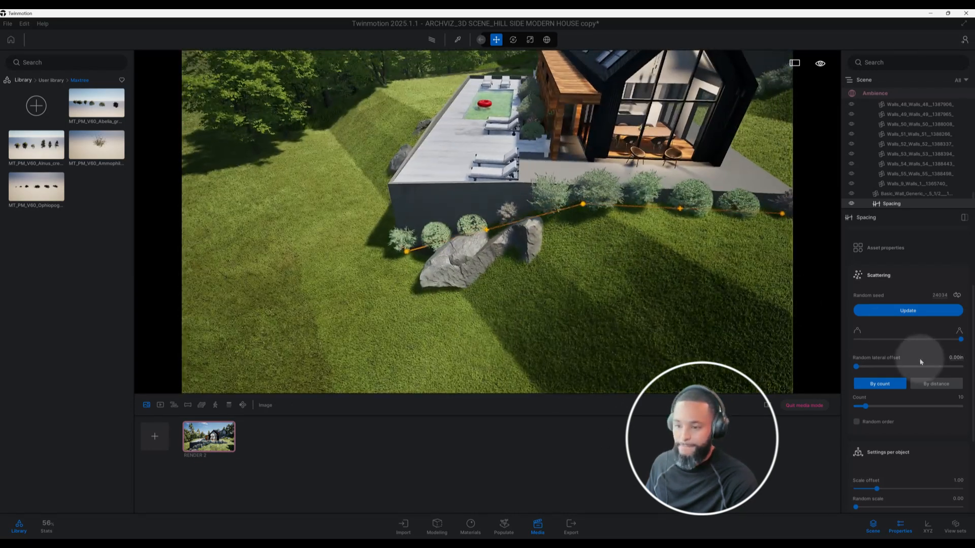
scroll(920, 361, down, 2)
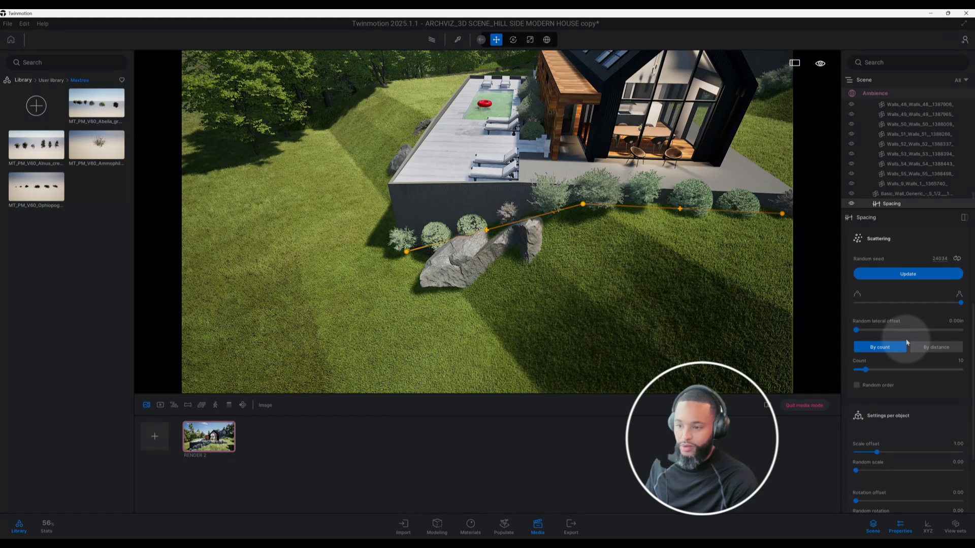
mouse_move(858, 332)
mouse_down()
mouse_move(879, 331)
mouse_move(853, 332)
mouse_up()
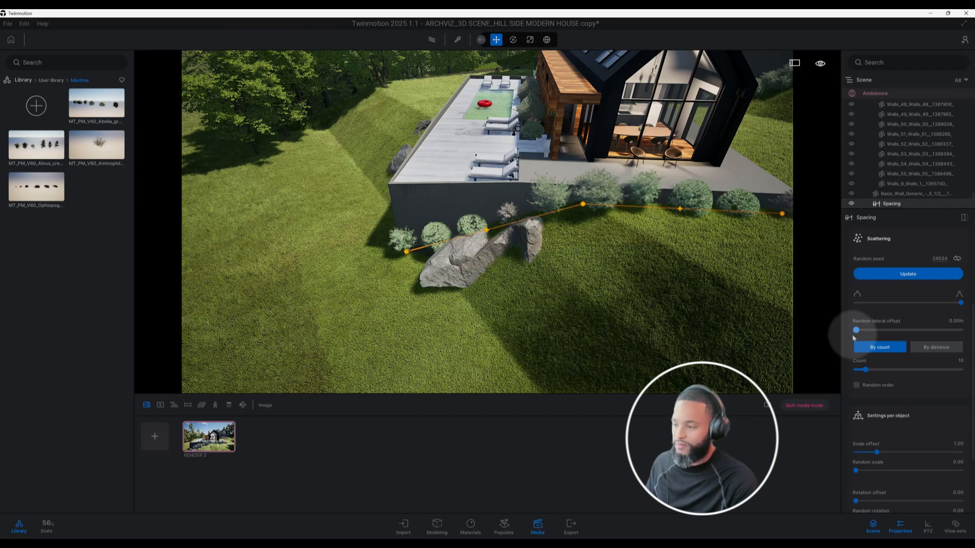
Step: Try a denser row of shrubs along the wall, finishing with a count of 20
drag(577, 282, 599, 199)
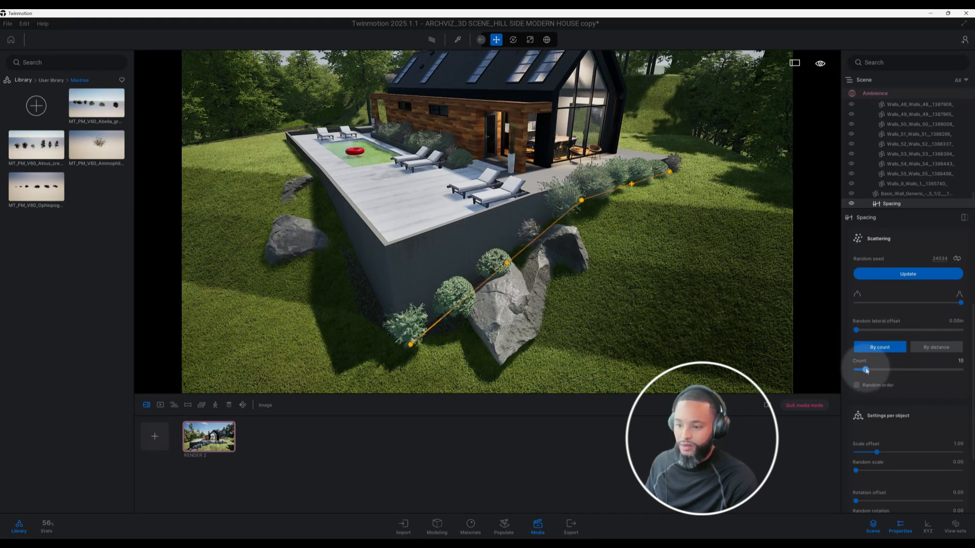
mouse_move(866, 371)
mouse_down()
mouse_move(950, 373)
mouse_move(865, 371)
mouse_move(881, 373)
mouse_up()
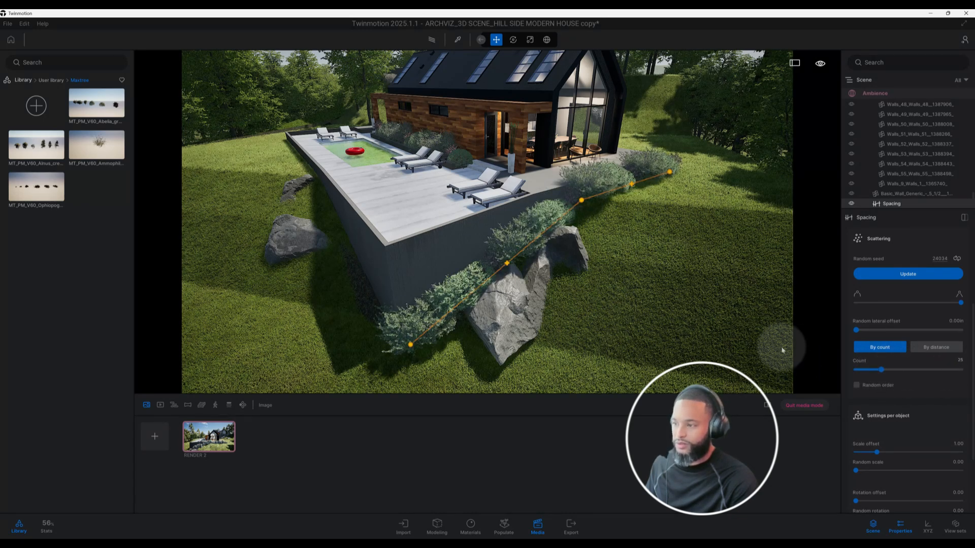
click(960, 360)
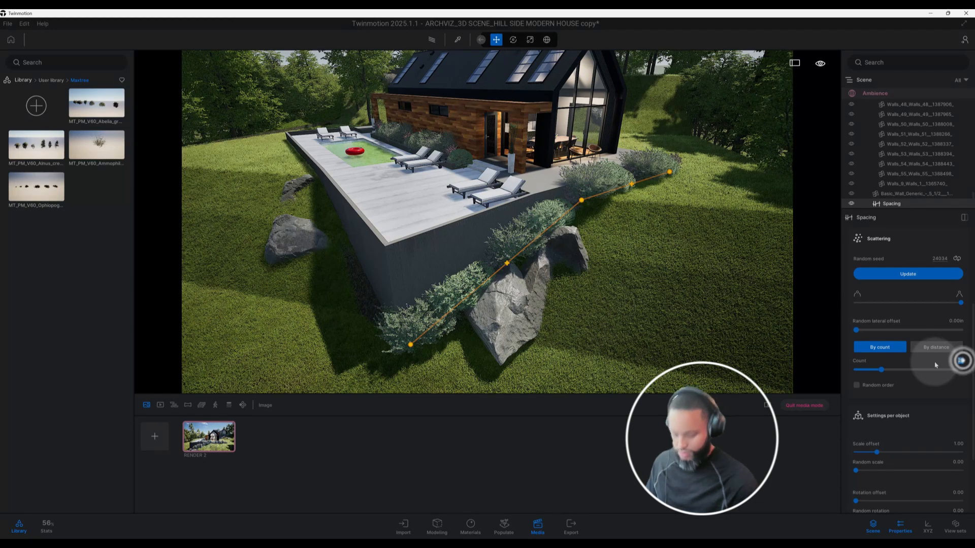
text(20)
key(Return)
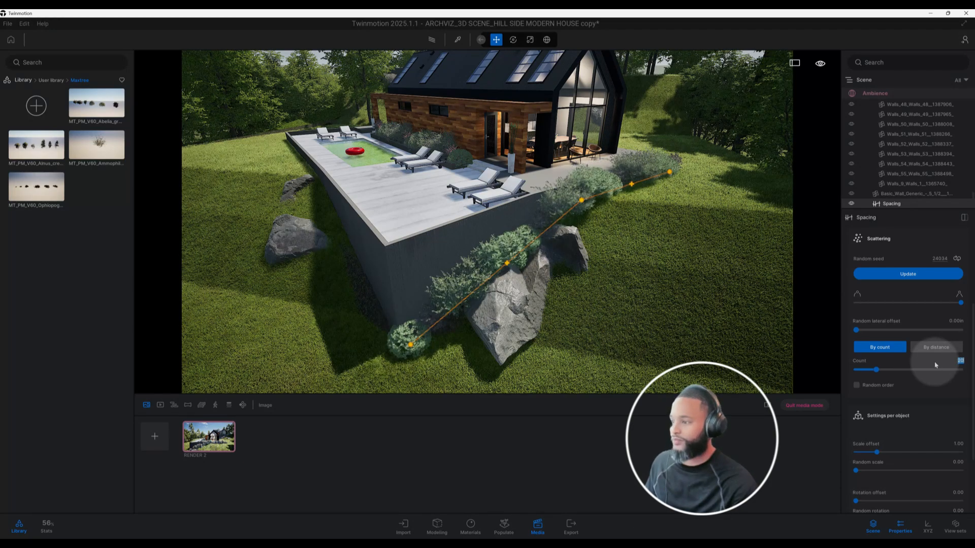
Step: Set up a new Spacing placement with the Maxtree Abelia asset, split it into its individual plants and select the first one
shift+middle_drag(642, 333, 592, 315)
shift+middle_drag(584, 275, 554, 290)
right_drag(554, 290, 457, 200)
scroll(456, 200, up, 4)
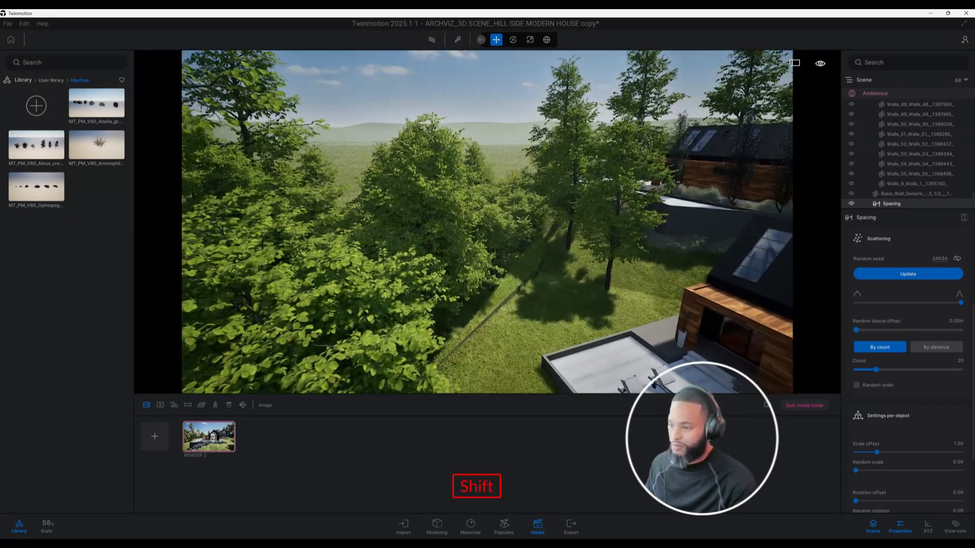
shift+middle_drag(629, 304, 805, 250)
scroll(579, 220, down, 4)
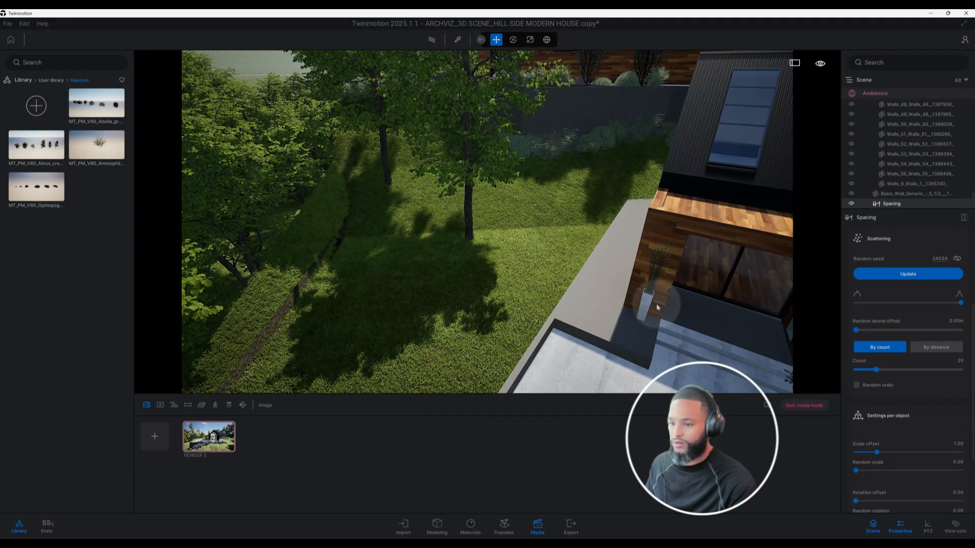
key(Escape)
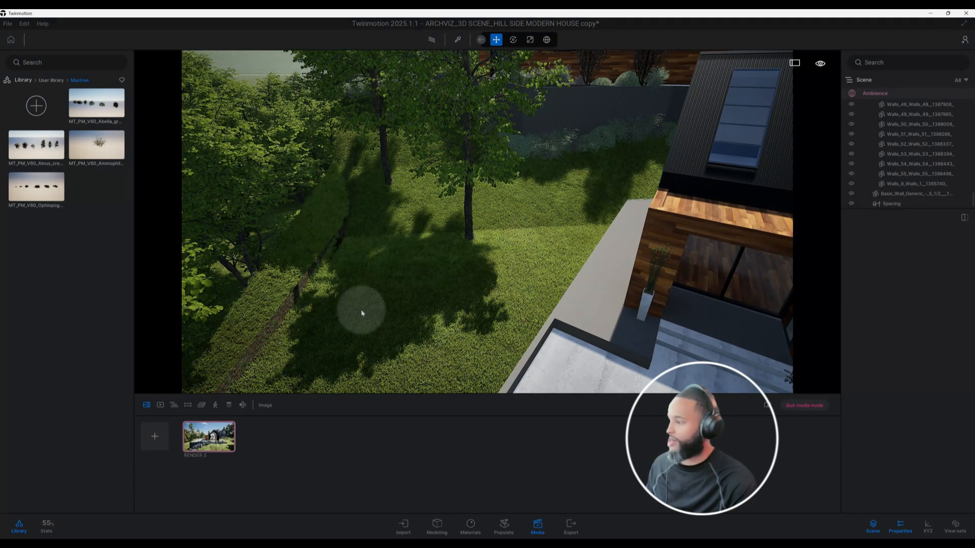
click(515, 532)
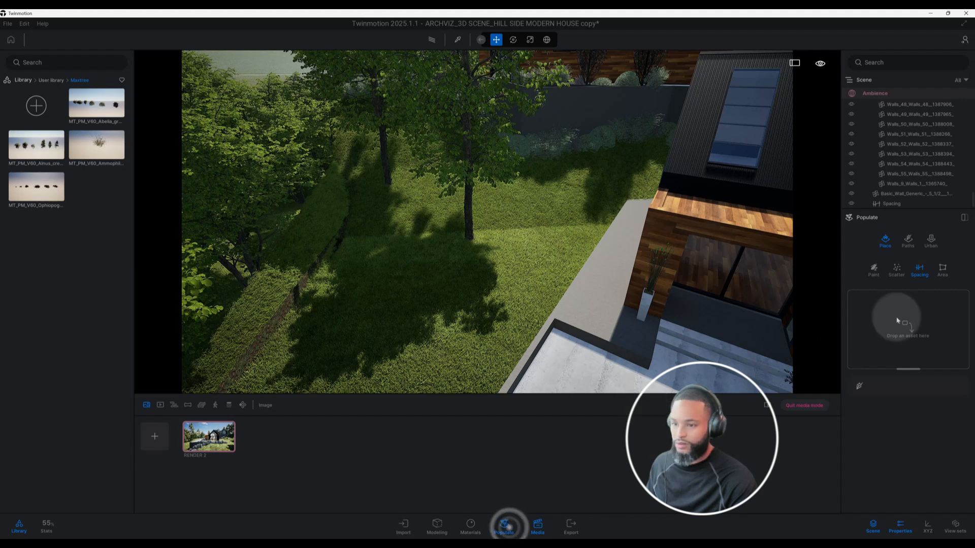
drag(99, 107, 902, 344)
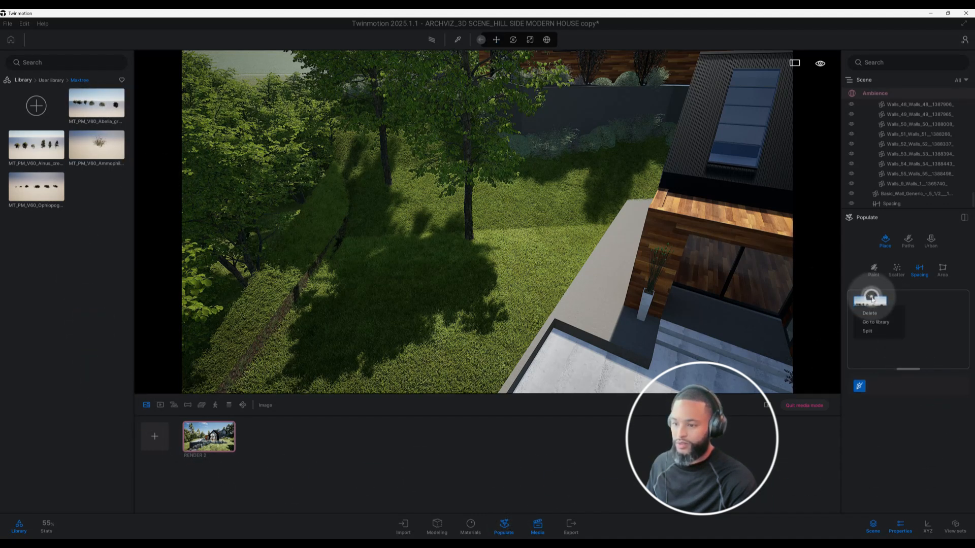
click(868, 331)
click(871, 306)
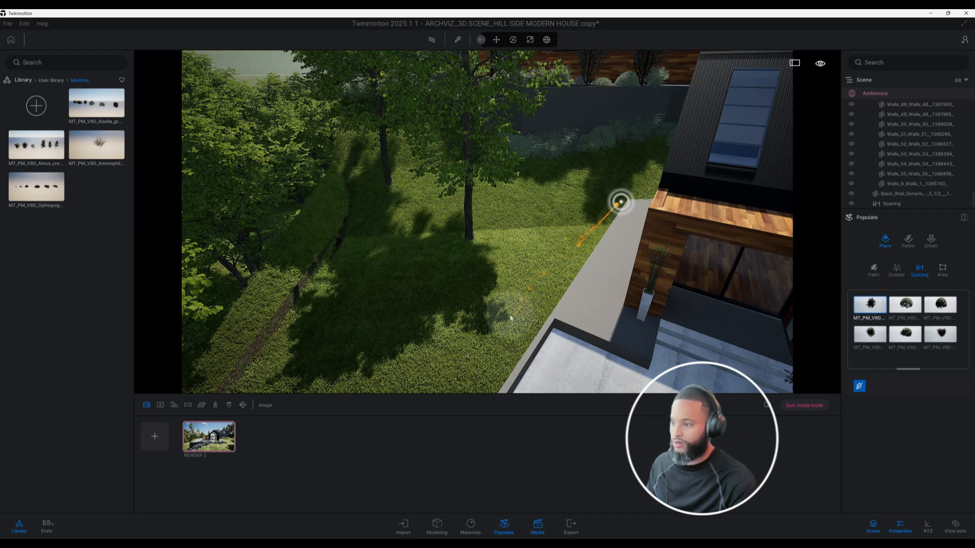
Step: Draw a spacing path of shrubs on the lawn along the edge of the house slab and pool terrace, ending at the terrace's outer corner
drag(621, 203, 553, 299)
middle_drag(509, 333, 528, 272)
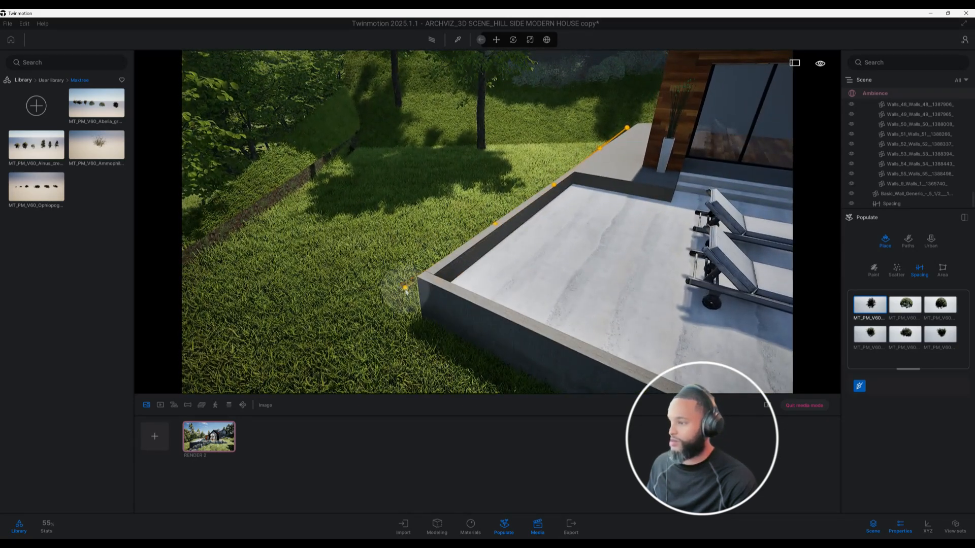
key(Escape)
scroll(362, 286, down, 4)
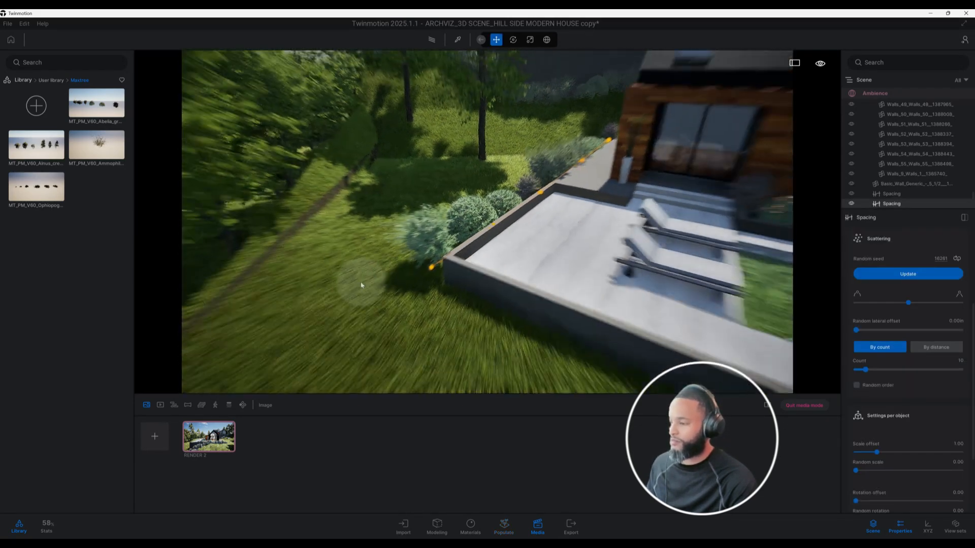
Step: Deselect the shrub path and examine the planting and rocks around the terrace walls and the front of the lower house
shift+middle_drag(362, 286, 426, 282)
scroll(559, 361, down, 4)
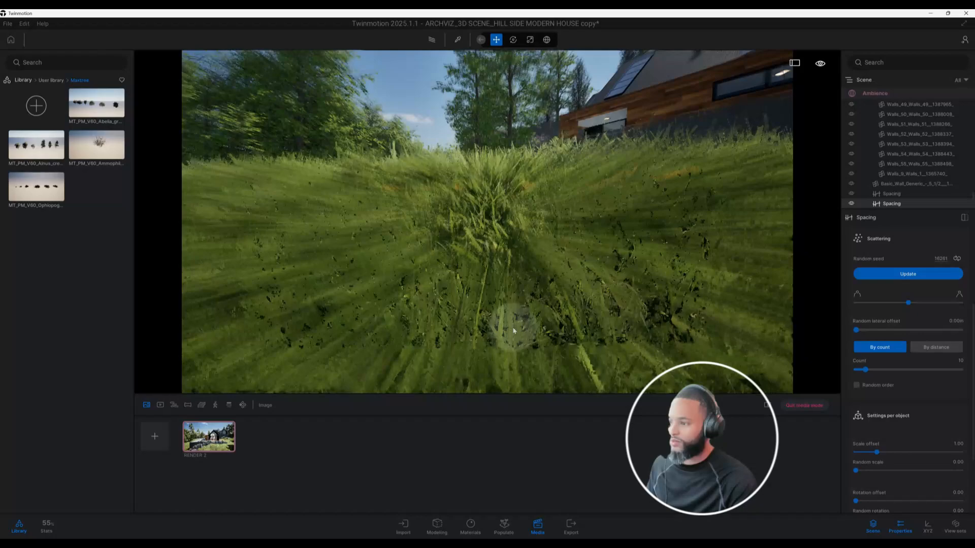
scroll(513, 331, down, 3)
scroll(426, 282, down, 4)
scroll(445, 283, down, 3)
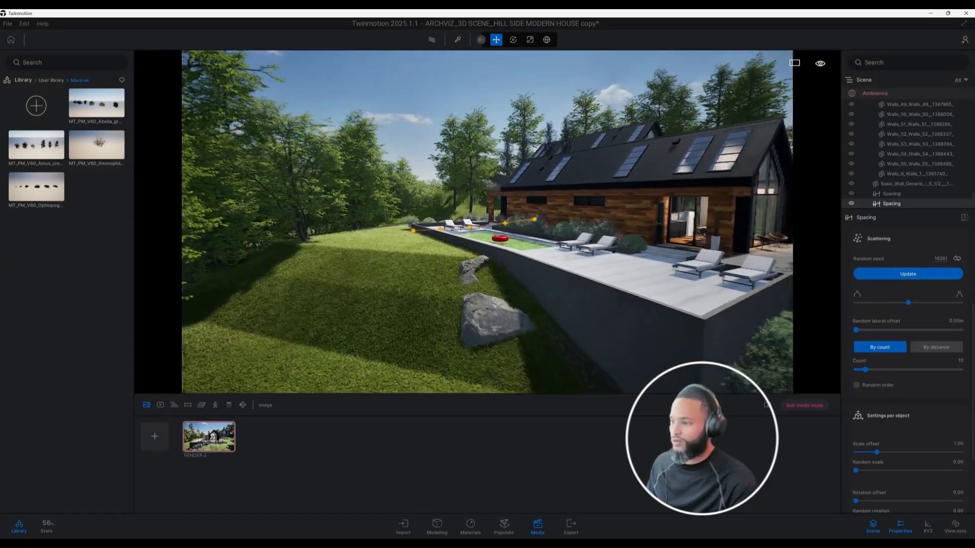
middle_drag(550, 289, 455, 280)
key(Escape)
middle_drag(606, 293, 507, 283)
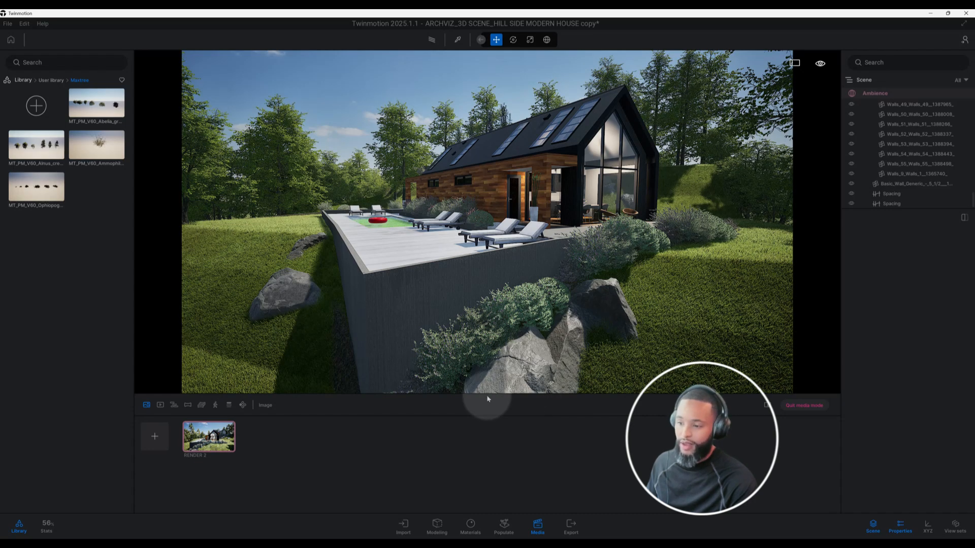
shift+middle_drag(569, 356, 436, 356)
shift+middle_drag(518, 345, 413, 337)
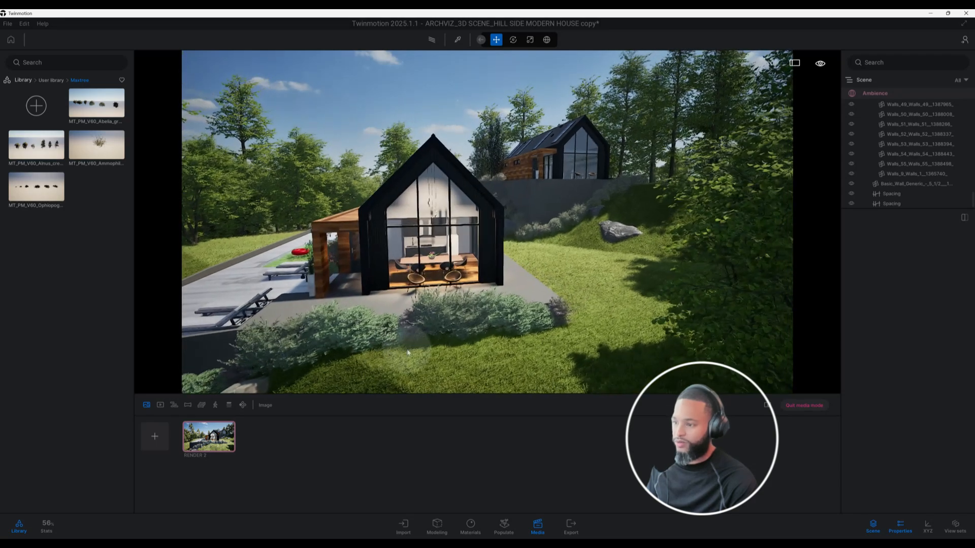
Step: Examine both houses and the upper retaining wall's planting from above, and restore the RENDER 2 camera view
middle_drag(563, 211, 509, 248)
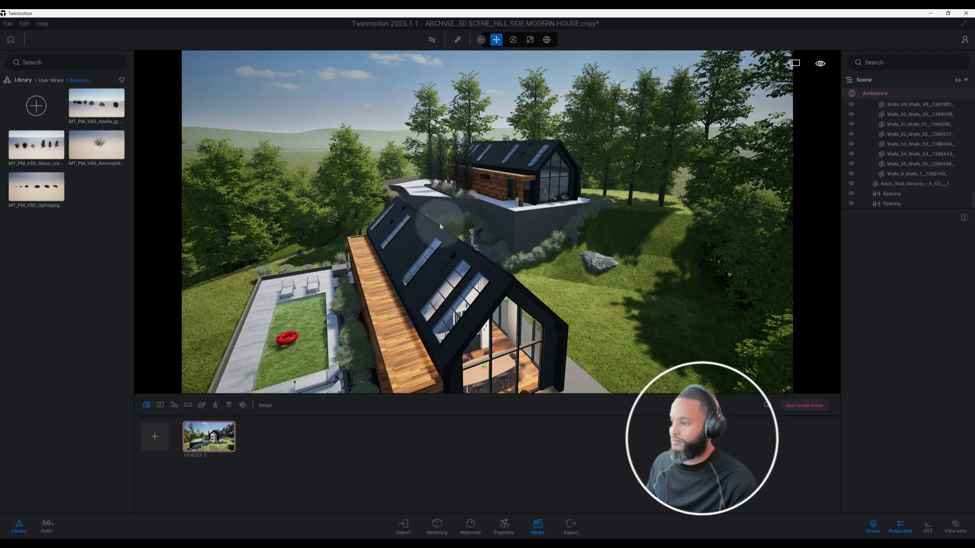
middle_drag(439, 227, 466, 280)
scroll(442, 251, up, 4)
scroll(466, 280, up, 6)
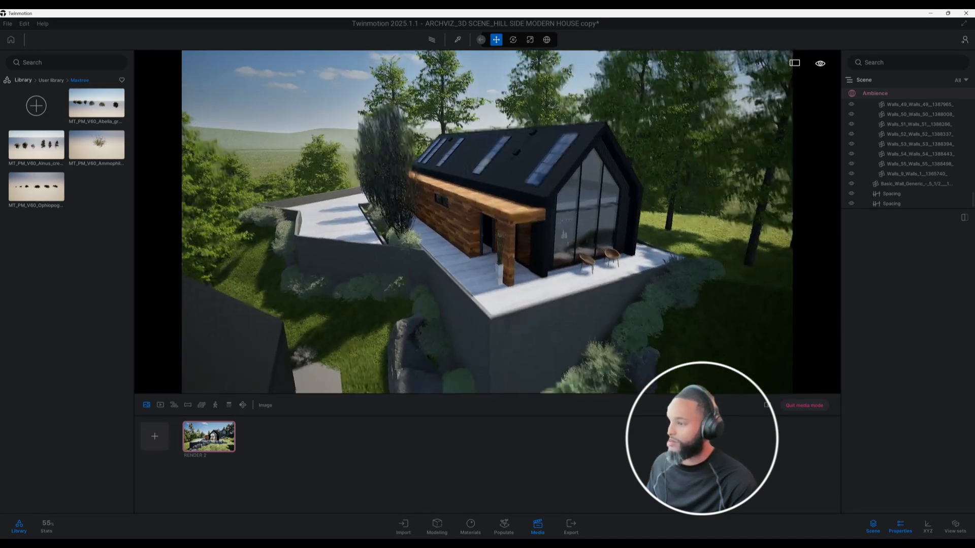
scroll(450, 241, down, 8)
middle_drag(485, 269, 511, 225)
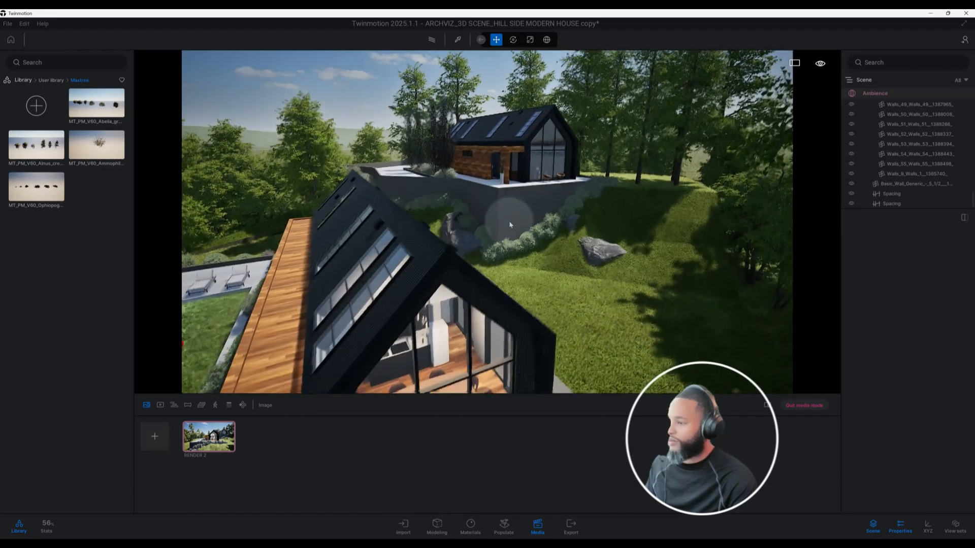
scroll(510, 224, down, 5)
middle_drag(500, 299, 554, 262)
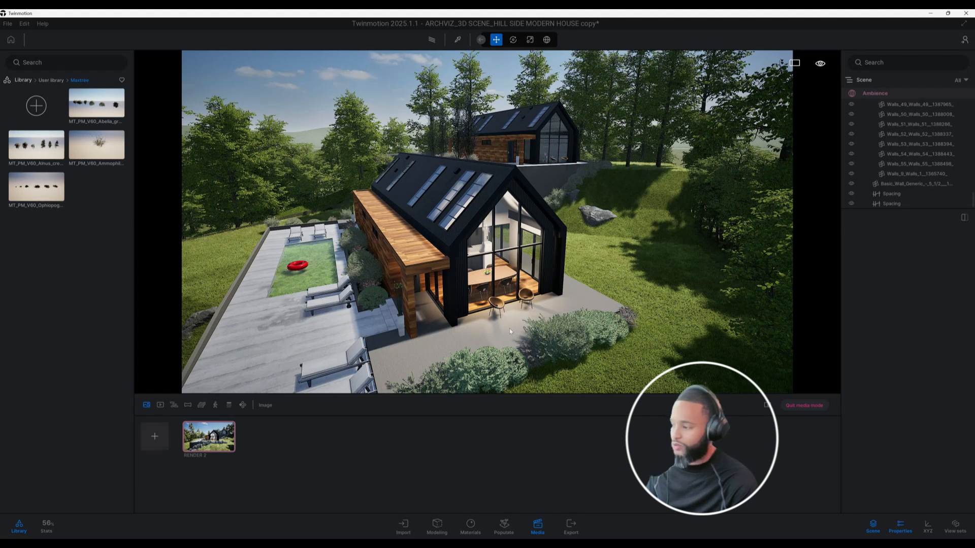
shift+middle_drag(567, 303, 564, 297)
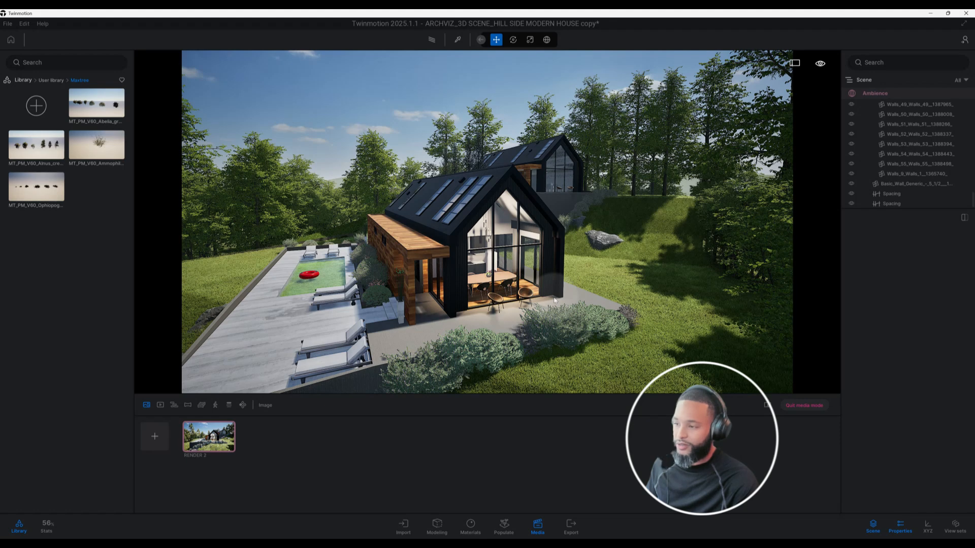
click(220, 435)
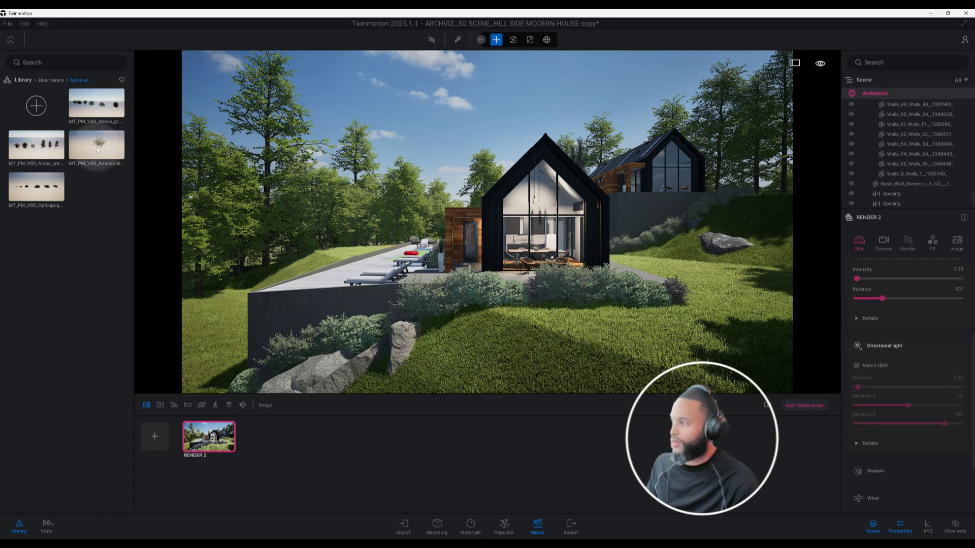
Step: Look through the library's Lights category and open the User library containing the Neon materials
click(26, 80)
click(92, 157)
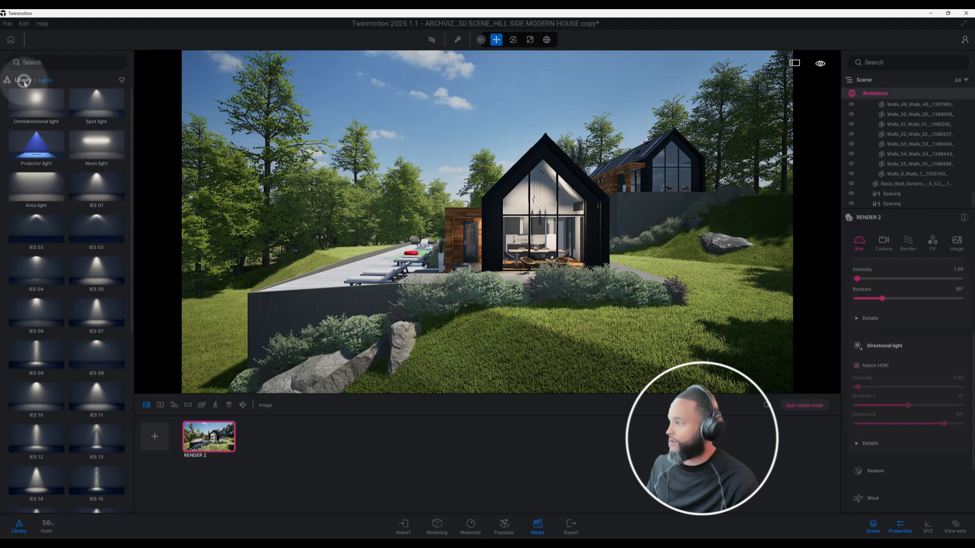
click(24, 81)
click(100, 325)
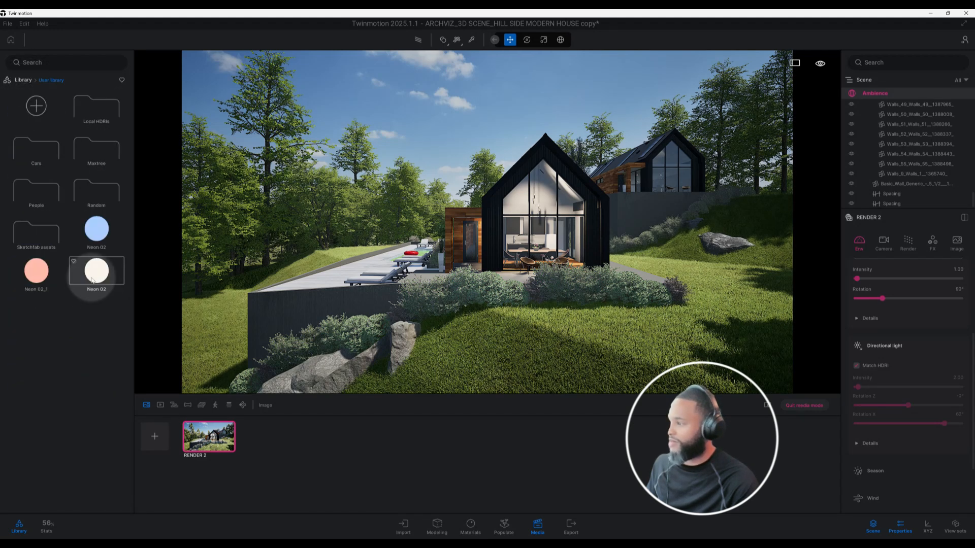
Step: Examine the interior lighting of the lower house's kitchen and the upper house's dining room from close up
scroll(572, 281, up, 6)
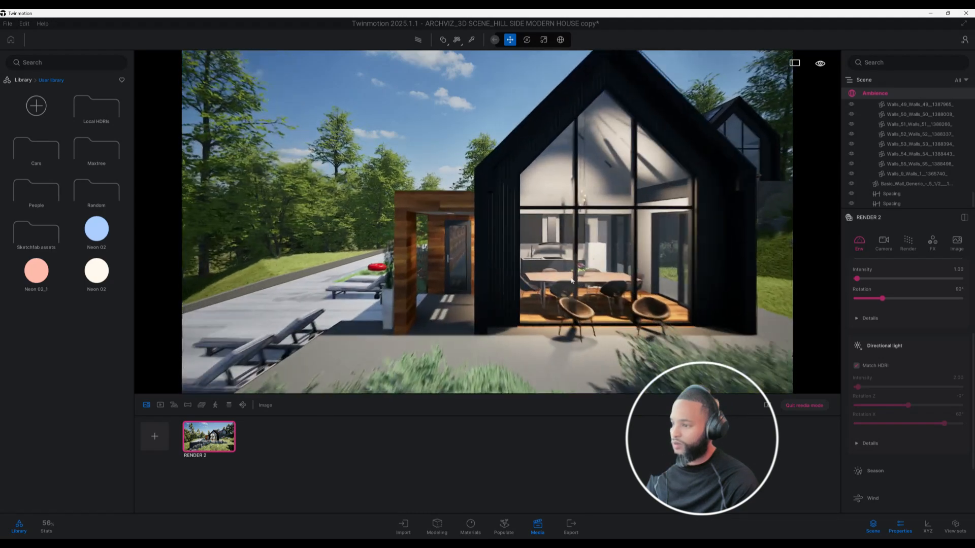
scroll(572, 281, up, 8)
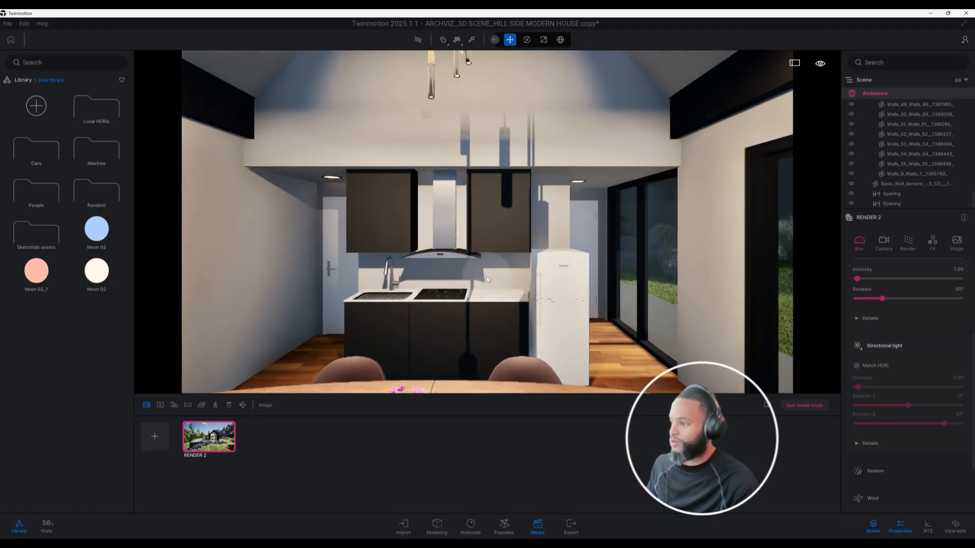
middle_drag(487, 276, 531, 388)
scroll(486, 276, up, 2)
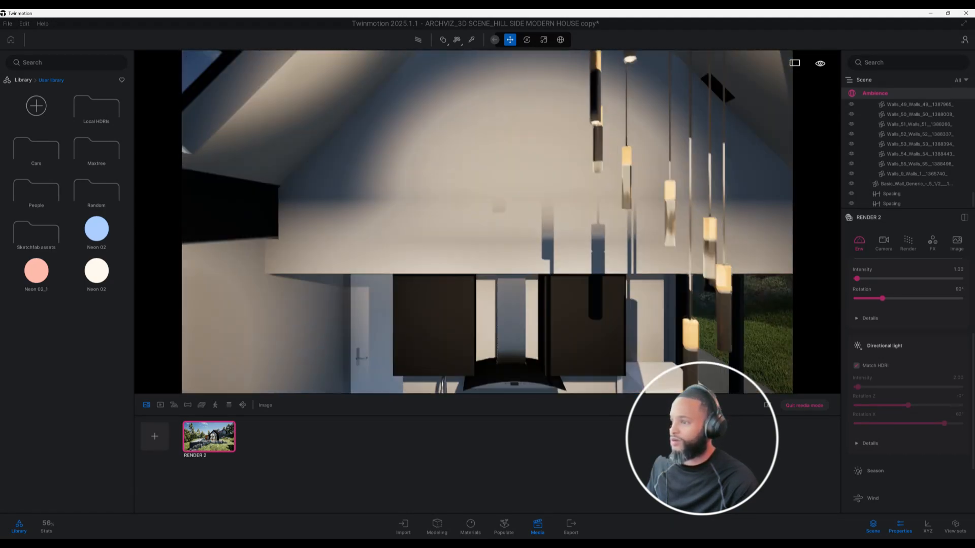
scroll(507, 294, down, 12)
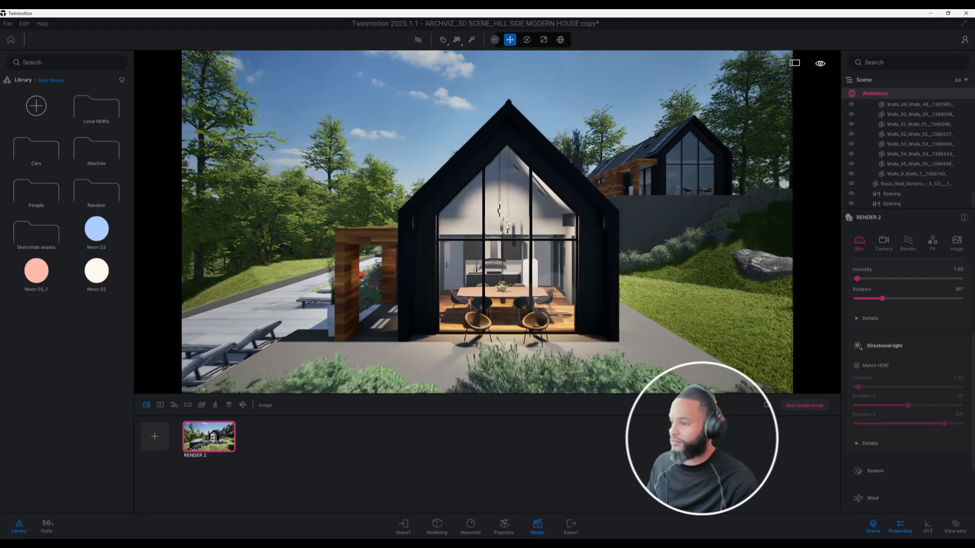
middle_drag(572, 270, 472, 330)
scroll(572, 270, up, 6)
middle_drag(560, 265, 482, 267)
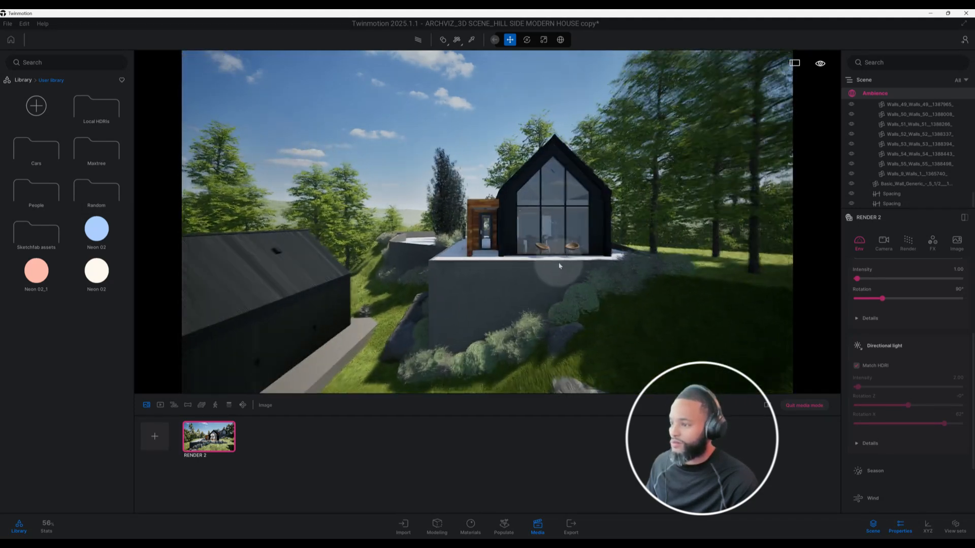
scroll(559, 265, up, 10)
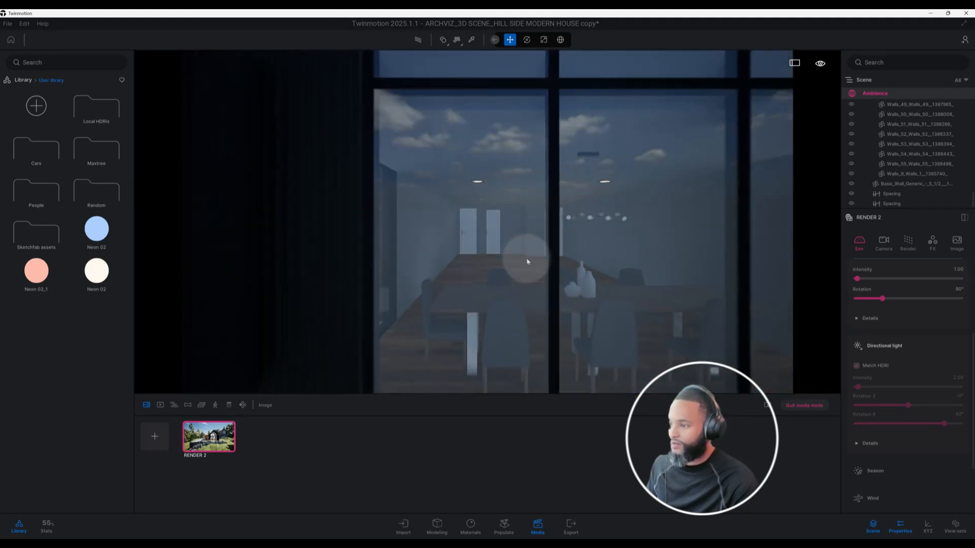
scroll(527, 261, up, 4)
scroll(641, 263, down, 8)
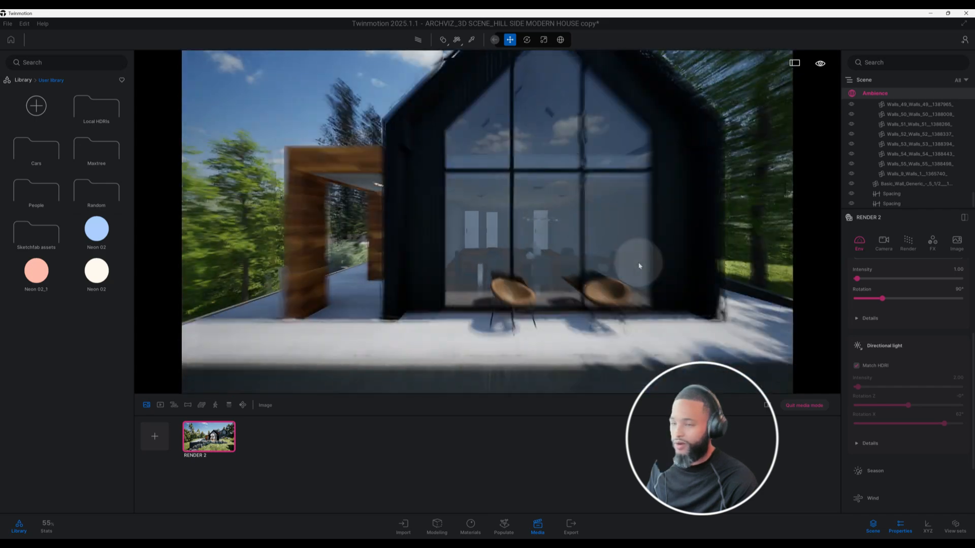
scroll(639, 265, down, 10)
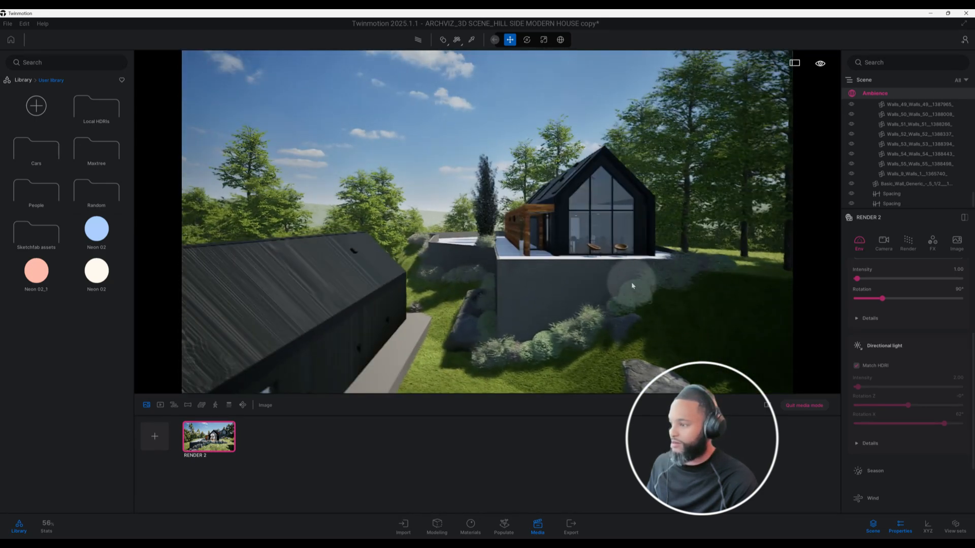
Step: Examine both houses, the terrace planting and the front rocks from outside, and restore the RENDER 2 camera view
scroll(632, 286, down, 4)
middle_drag(632, 286, 685, 269)
scroll(686, 269, down, 6)
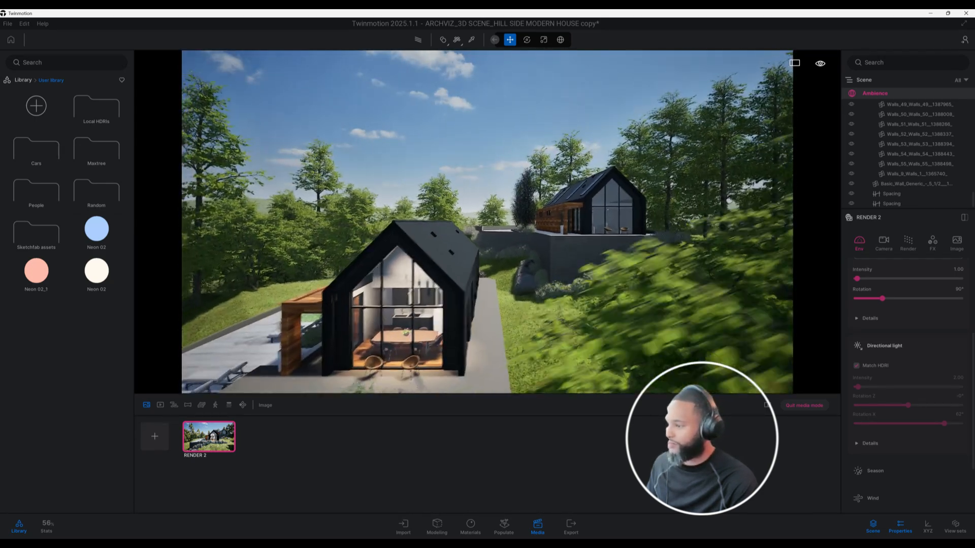
middle_drag(632, 286, 672, 273)
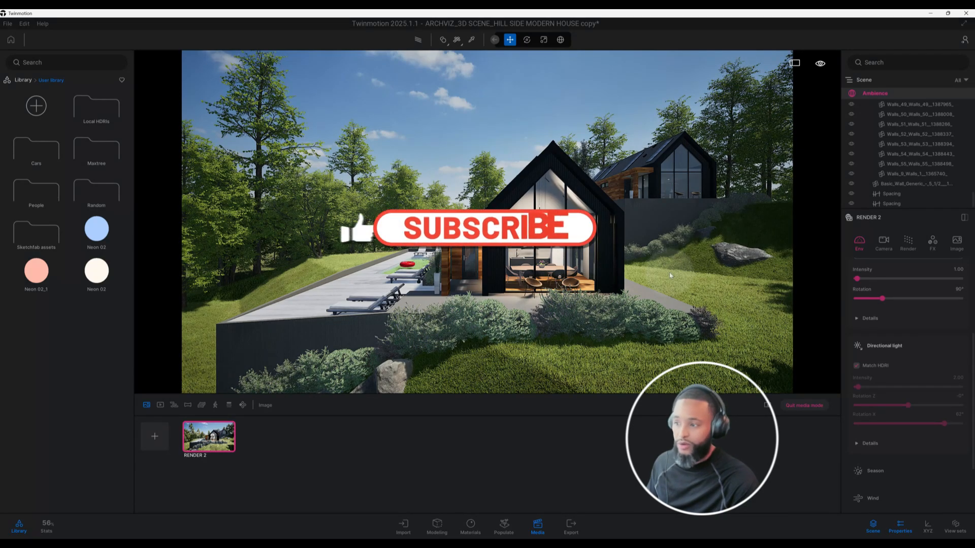
middle_drag(565, 305, 627, 287)
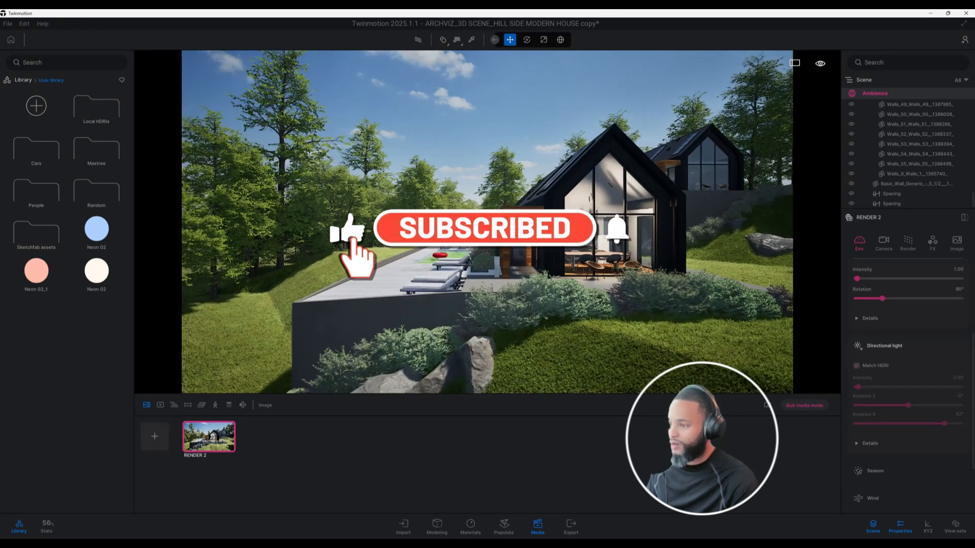
middle_drag(474, 361, 456, 331)
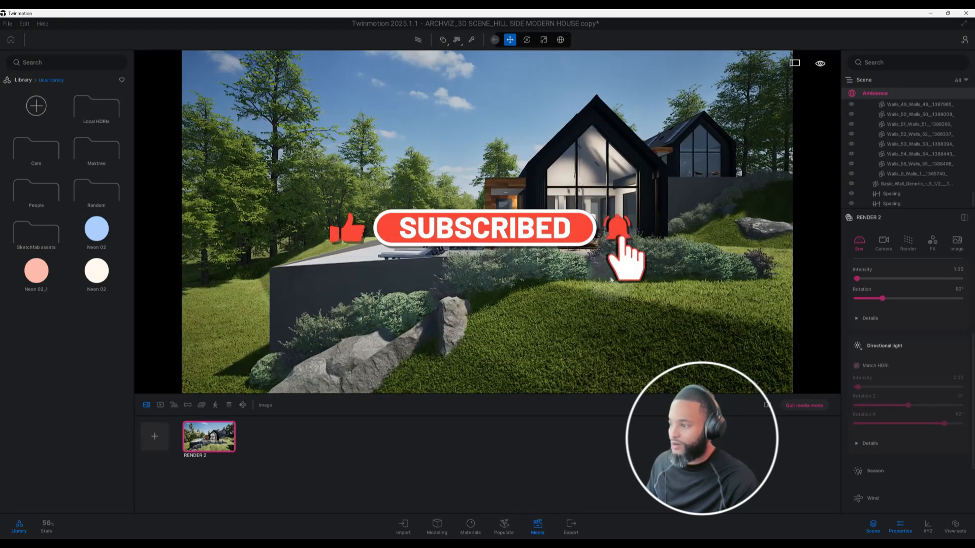
click(231, 447)
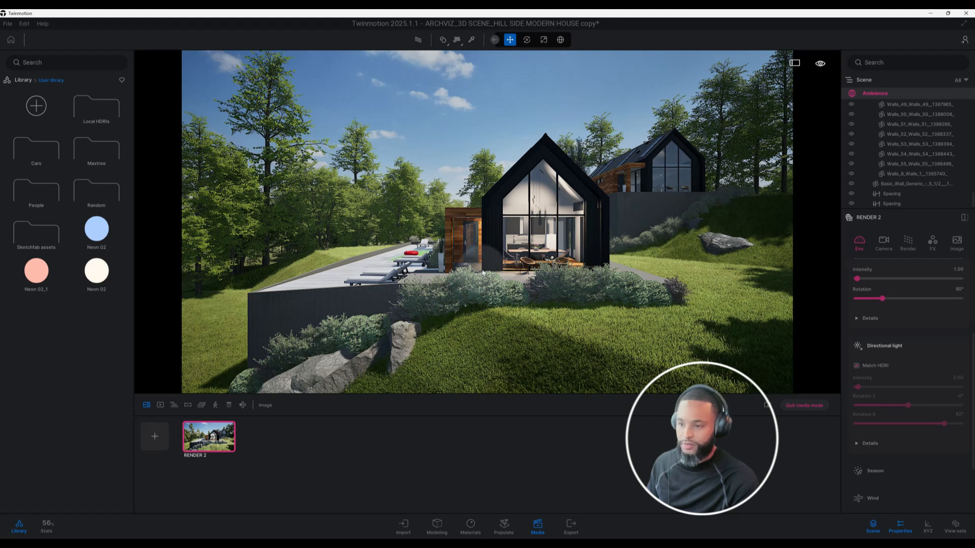
Step: Check the skydome's option to load an HDRI file without choosing one, and show the Noon Clear 01 sky's location in the library
scroll(878, 301, up, 5)
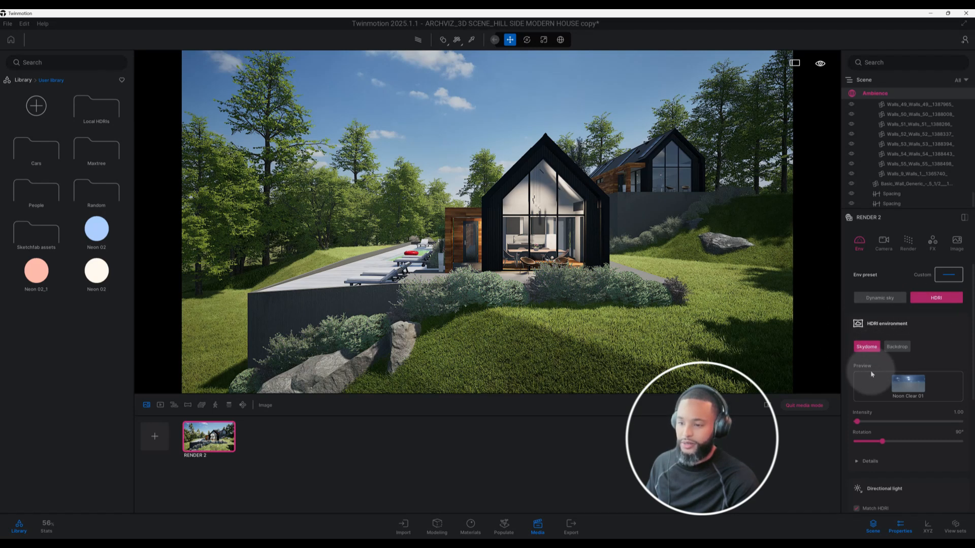
click(909, 377)
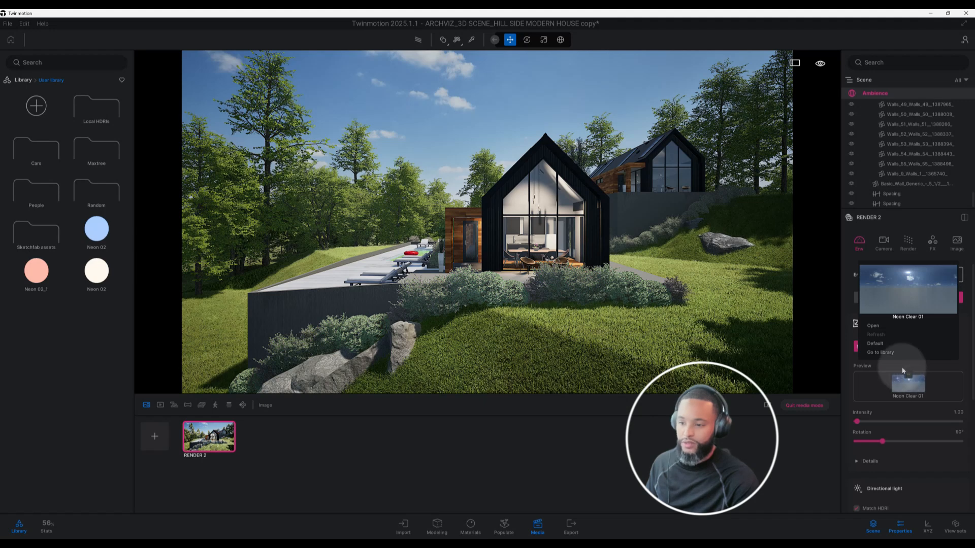
click(873, 326)
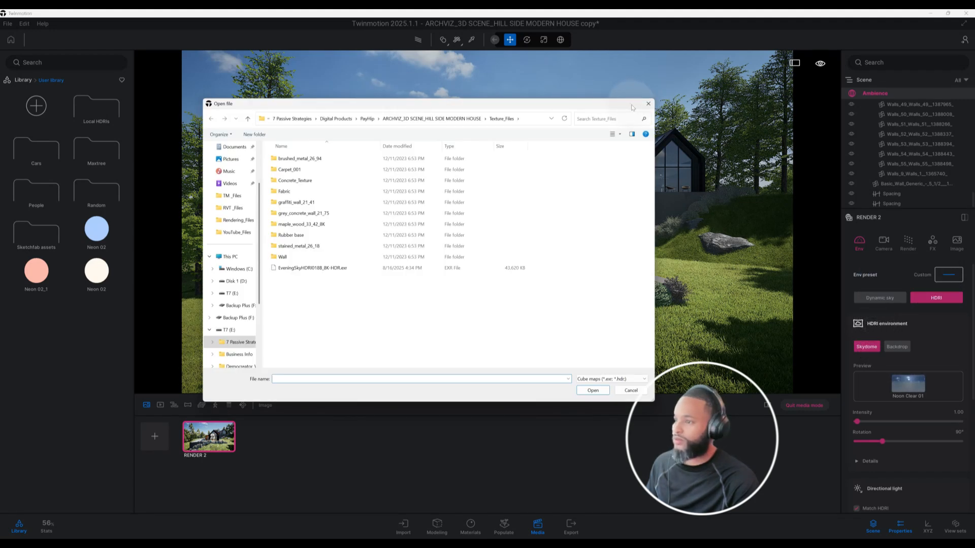
click(648, 104)
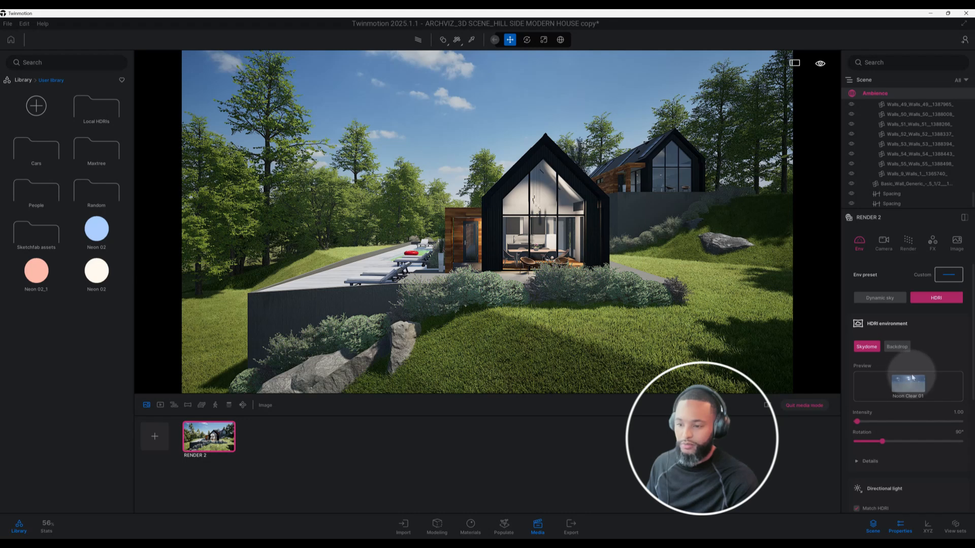
click(909, 377)
click(881, 348)
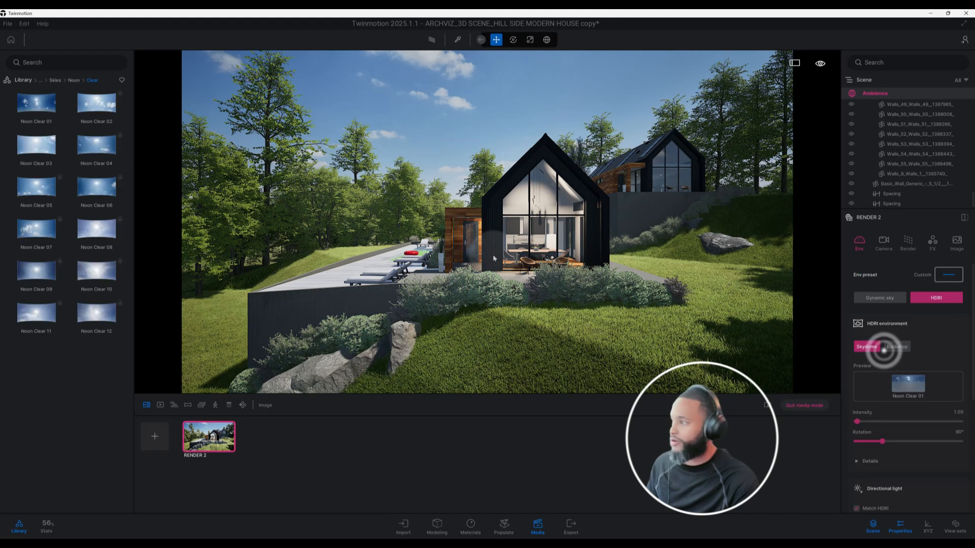
Step: Apply the EveningSkyHDRI018B_8K-HDR sky from the User library's Local HDRIs folder to the scene
click(29, 80)
click(95, 319)
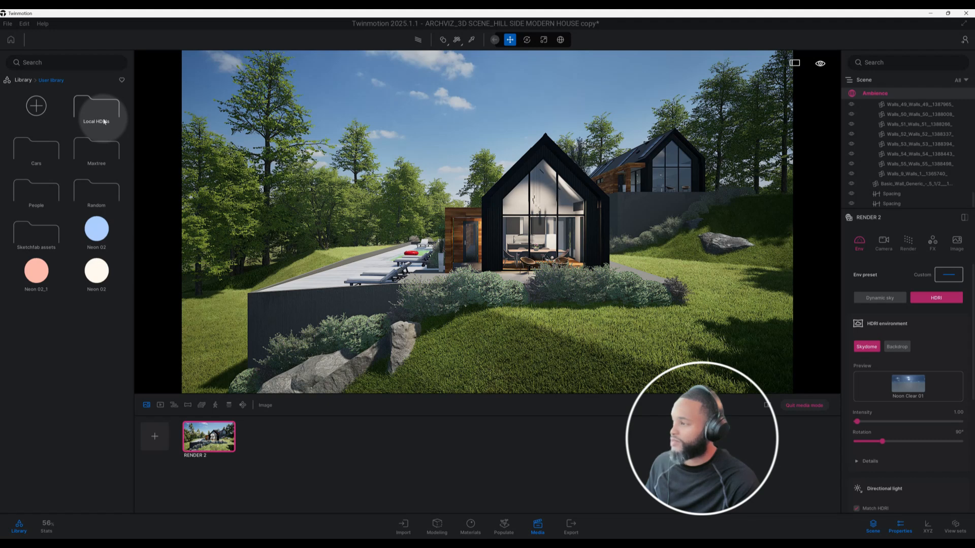
click(104, 121)
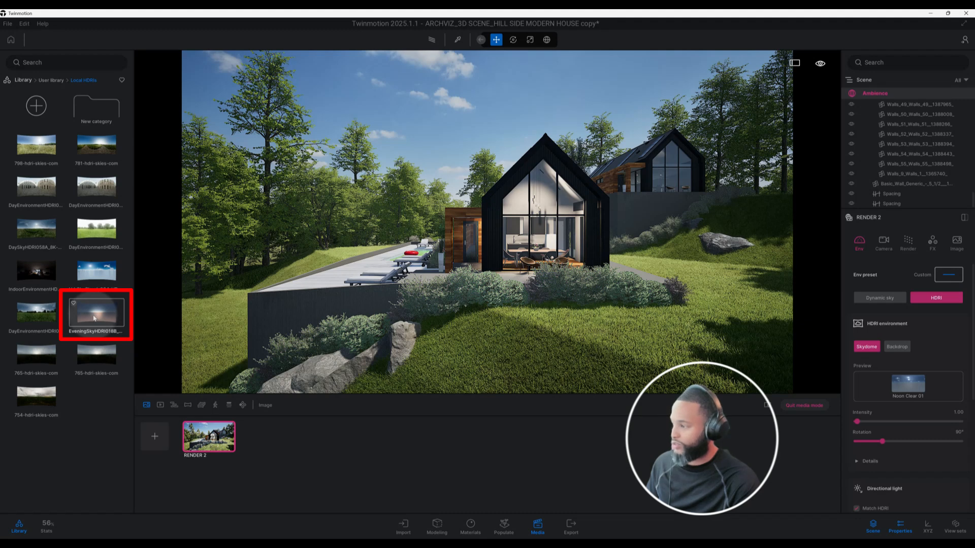
drag(94, 318, 426, 318)
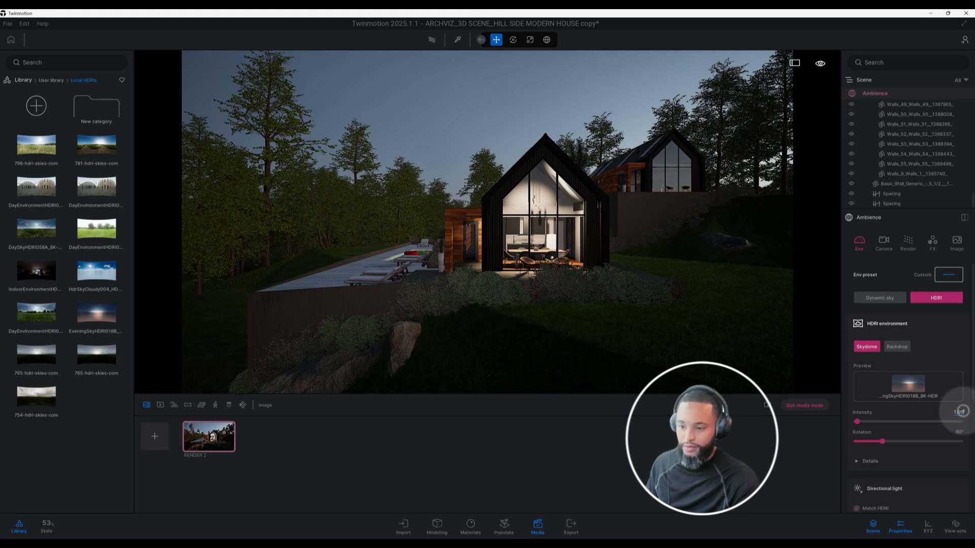
Step: Set the HDRI environment's intensity to 20 and its rotation to 135°
double_click(959, 412)
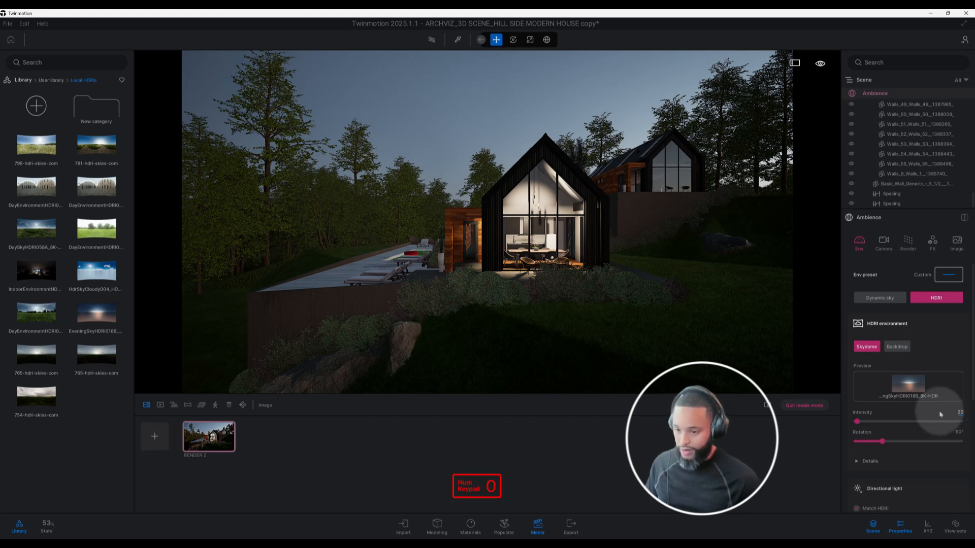
key(Return)
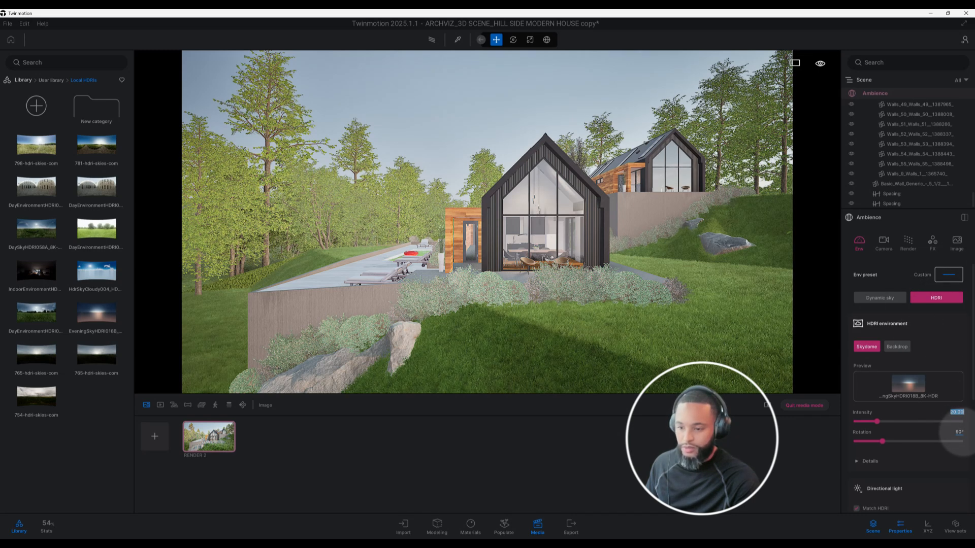
click(959, 432)
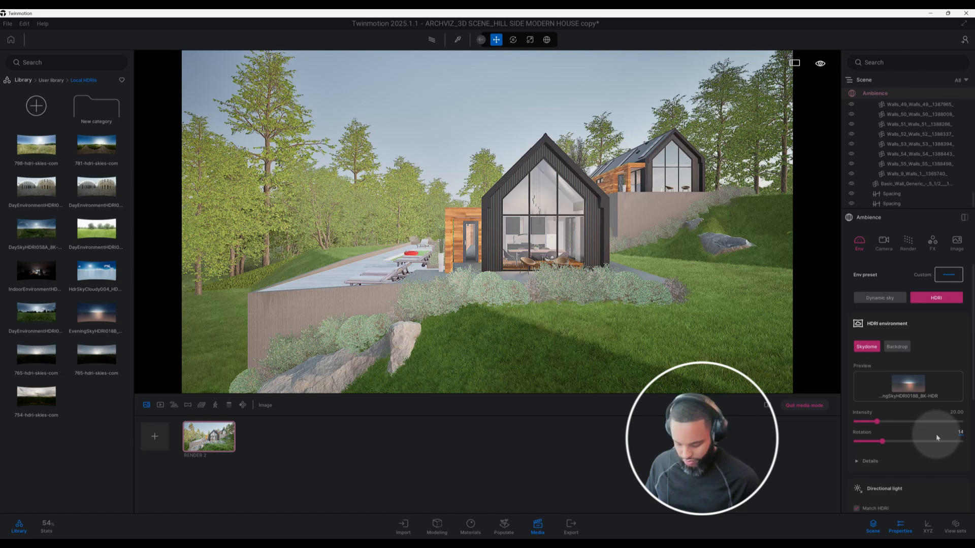
text(143)
key(Return)
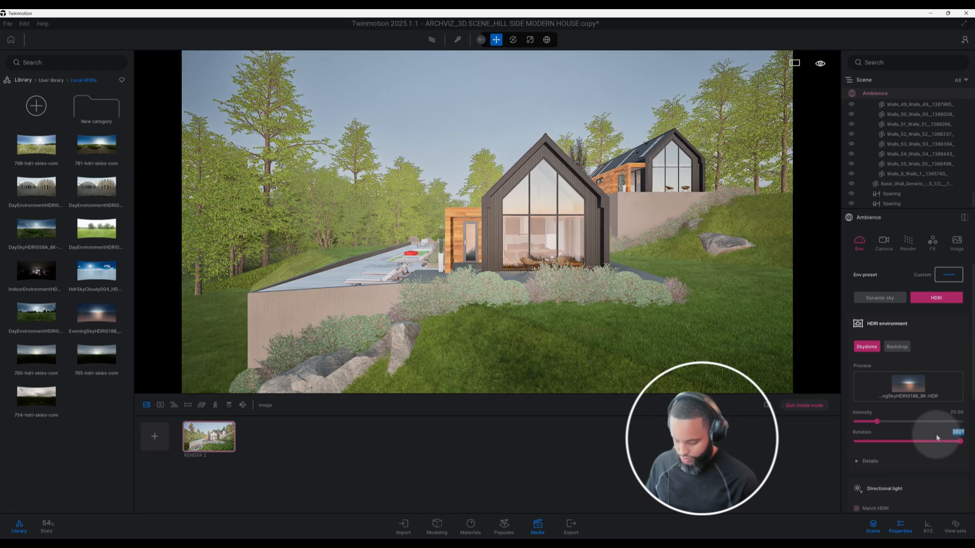
text(135)
key(Return)
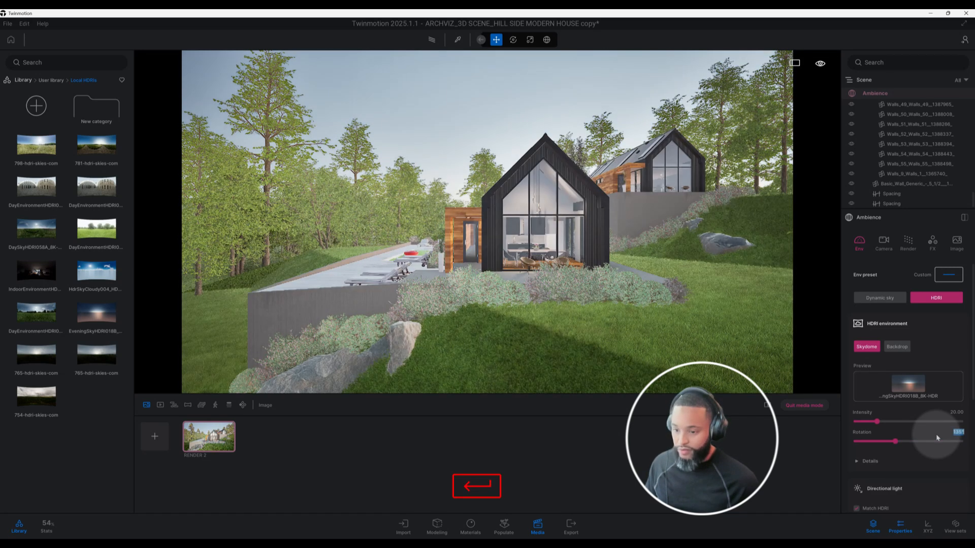
Step: Examine the HDRI details, the directional light's Match HDRI settings and the season settings of the environment
scroll(918, 339, down, 3)
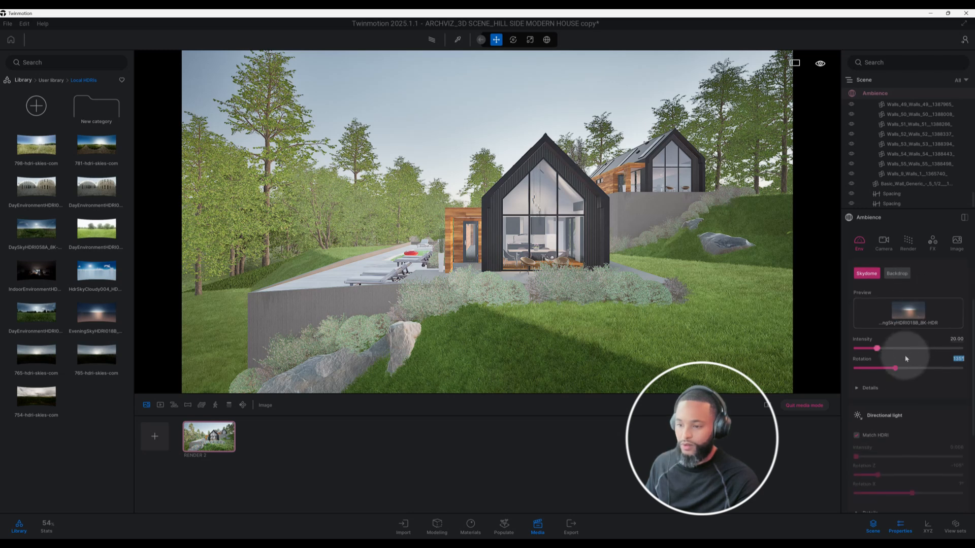
click(890, 385)
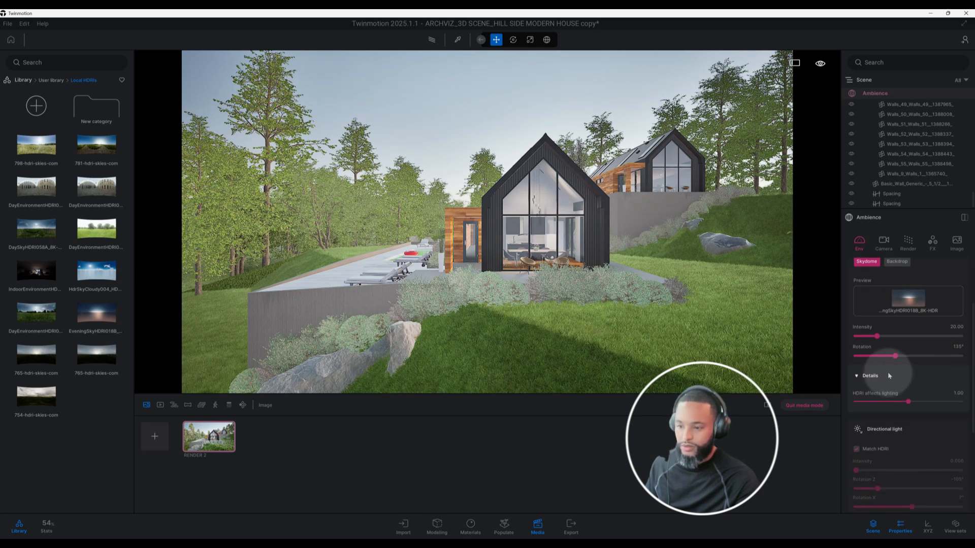
click(882, 377)
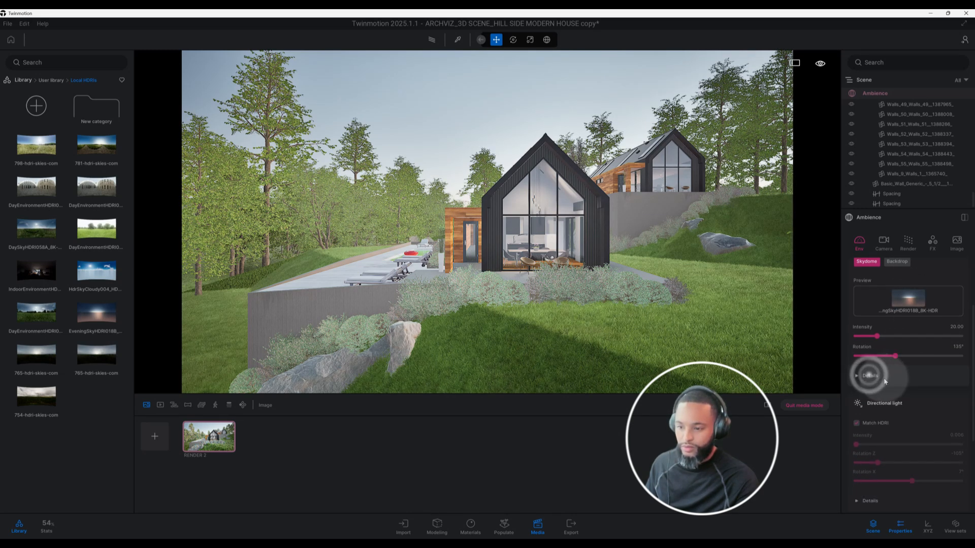
scroll(884, 382, down, 2)
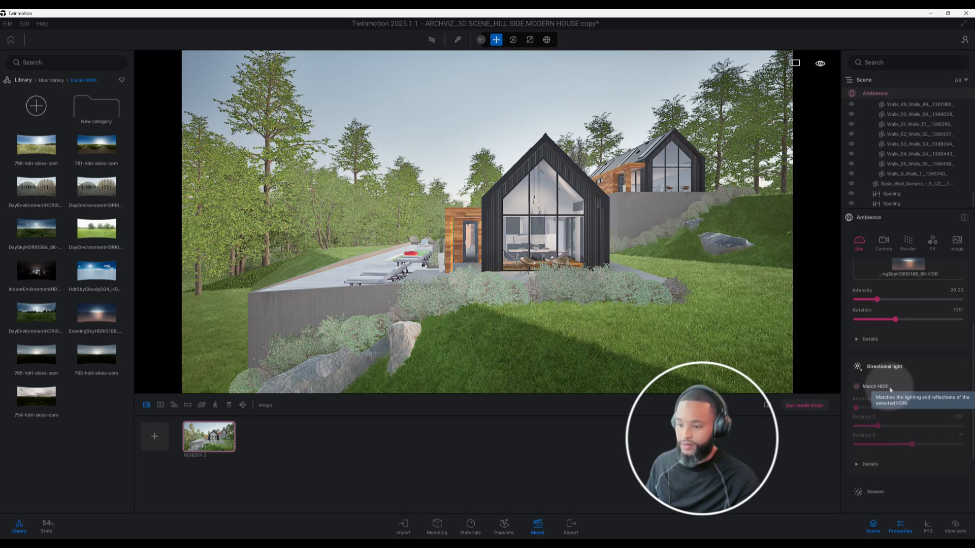
scroll(890, 388, down, 2)
click(890, 402)
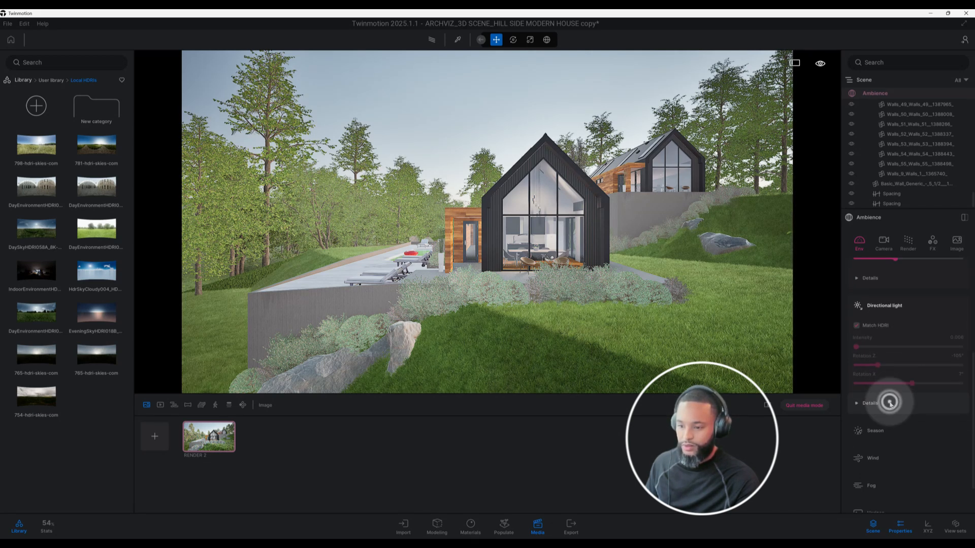
scroll(890, 405, down, 2)
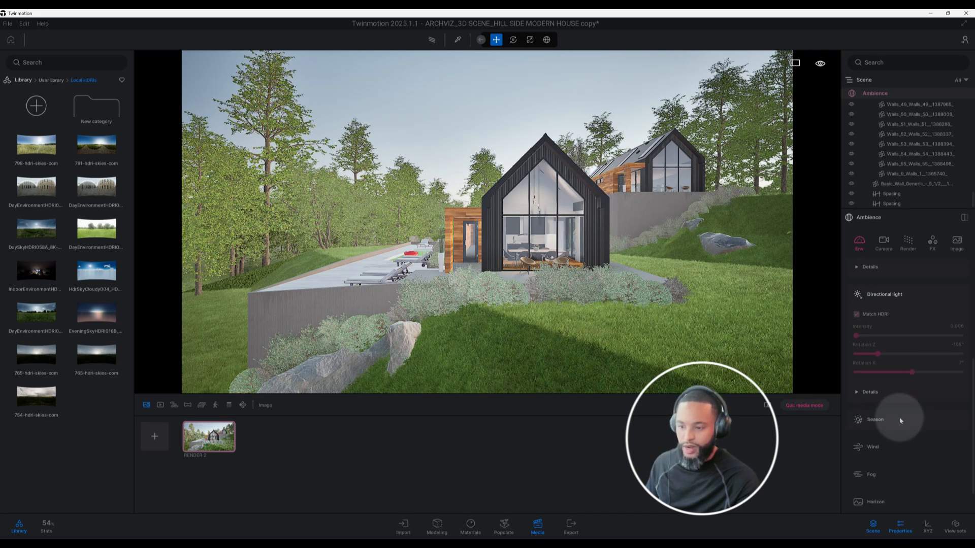
click(886, 392)
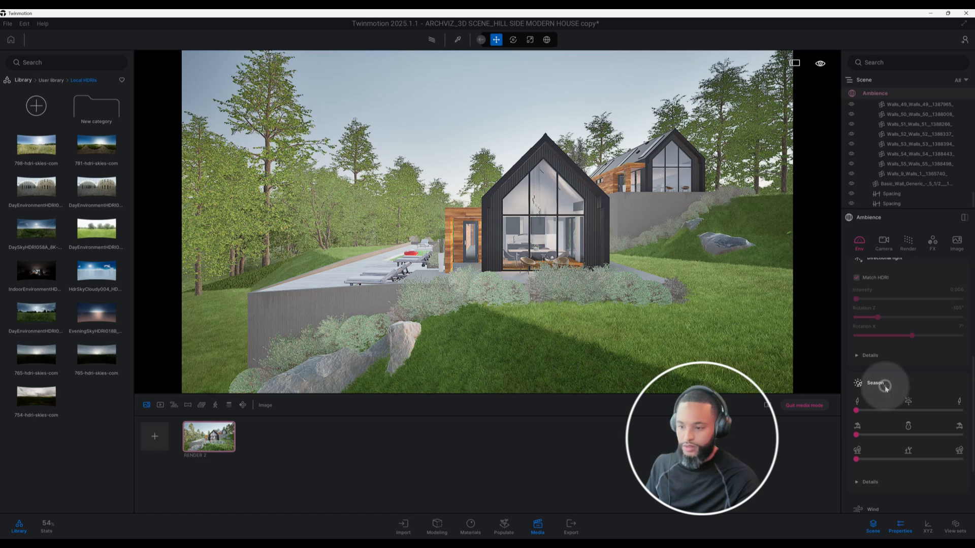
click(886, 389)
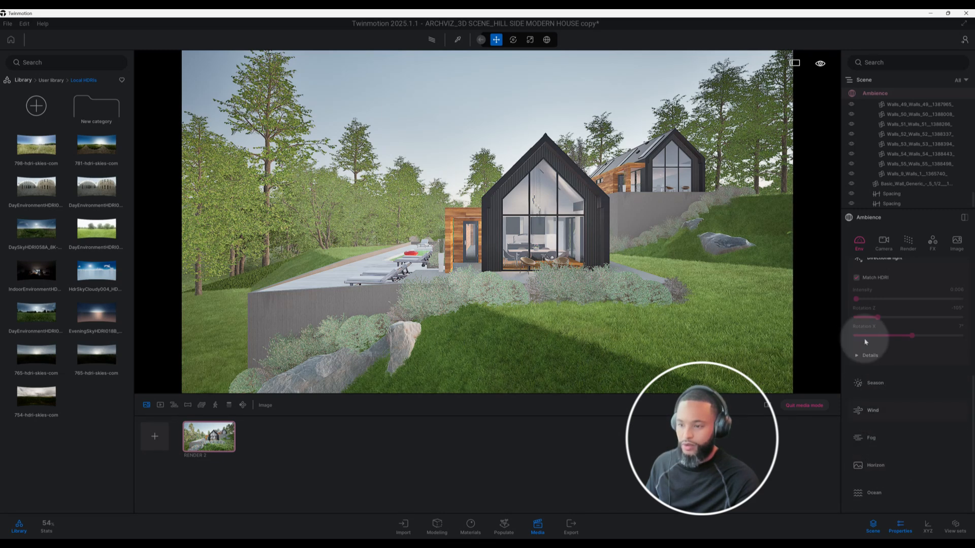
scroll(898, 381, up, 4)
scroll(904, 386, up, 2)
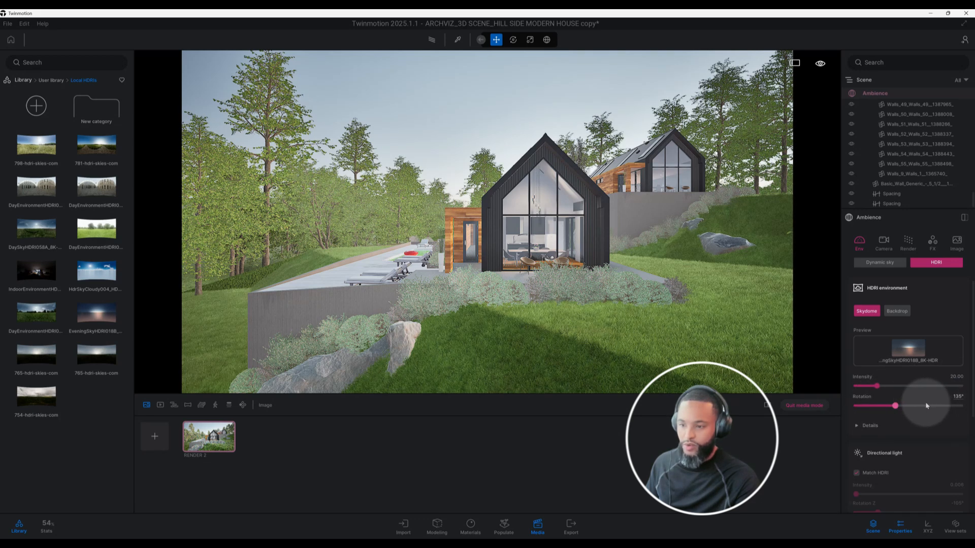
scroll(927, 401, up, 1)
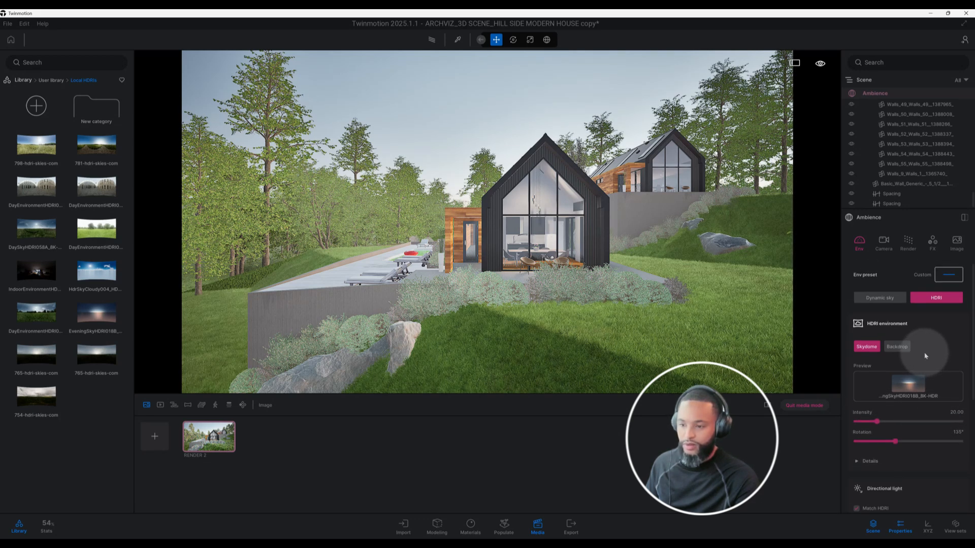
Step: Set the camera's white balance to 5900 K
click(883, 246)
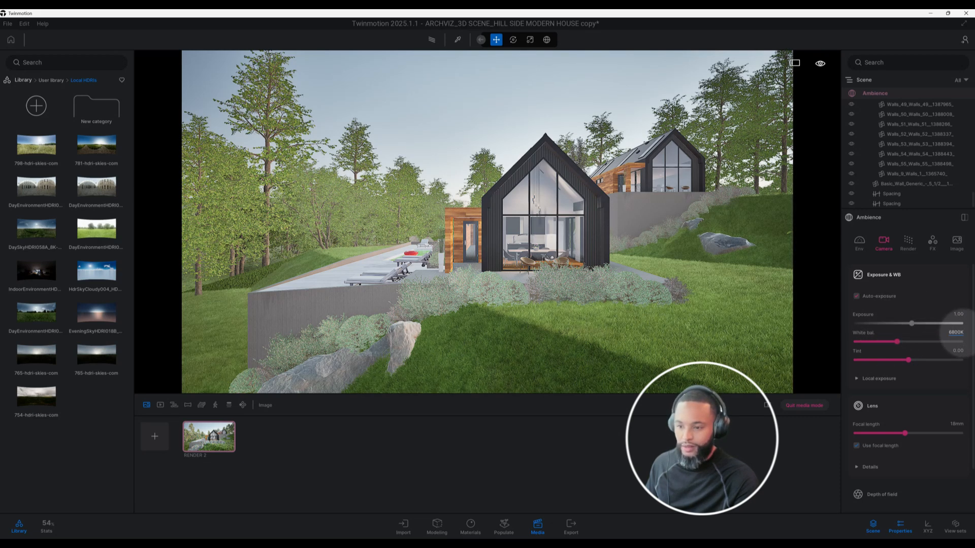
click(955, 332)
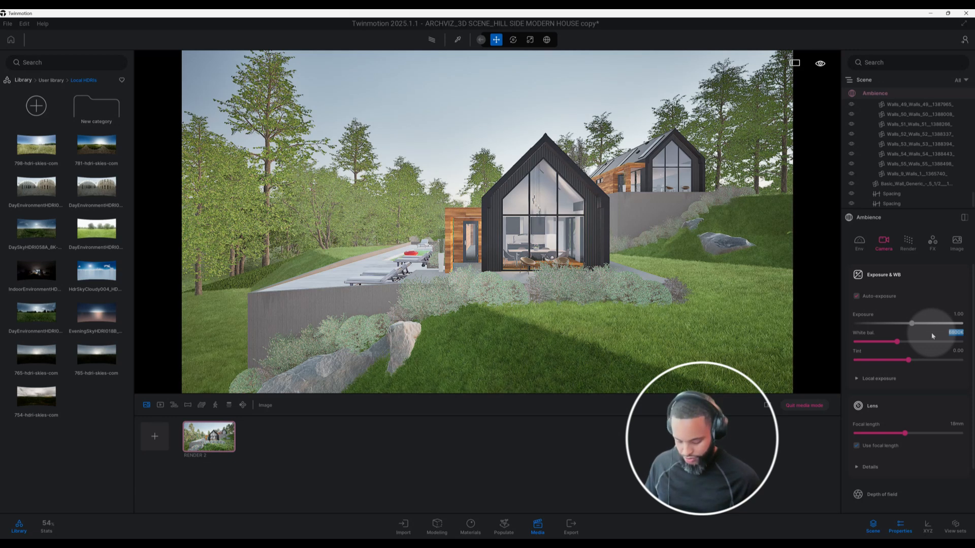
text(5900)
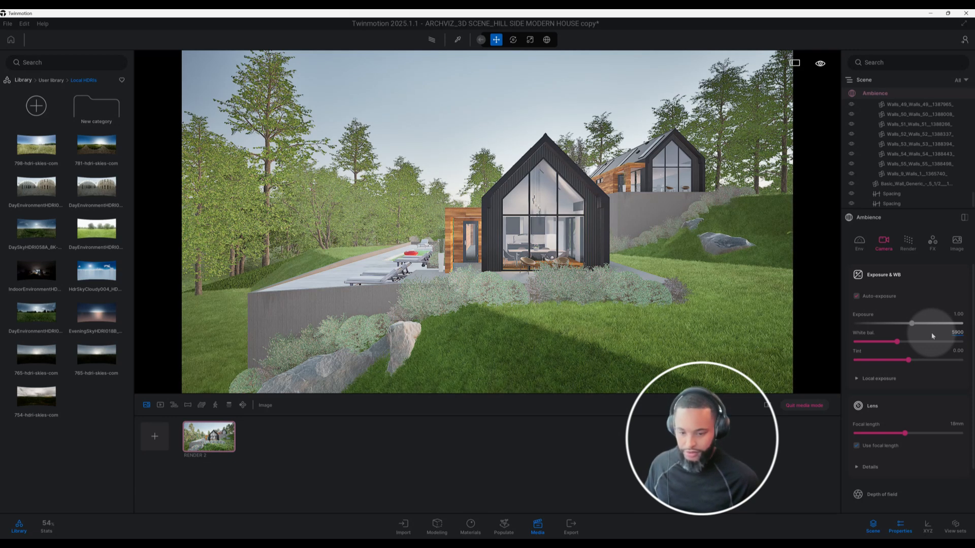
key(Return)
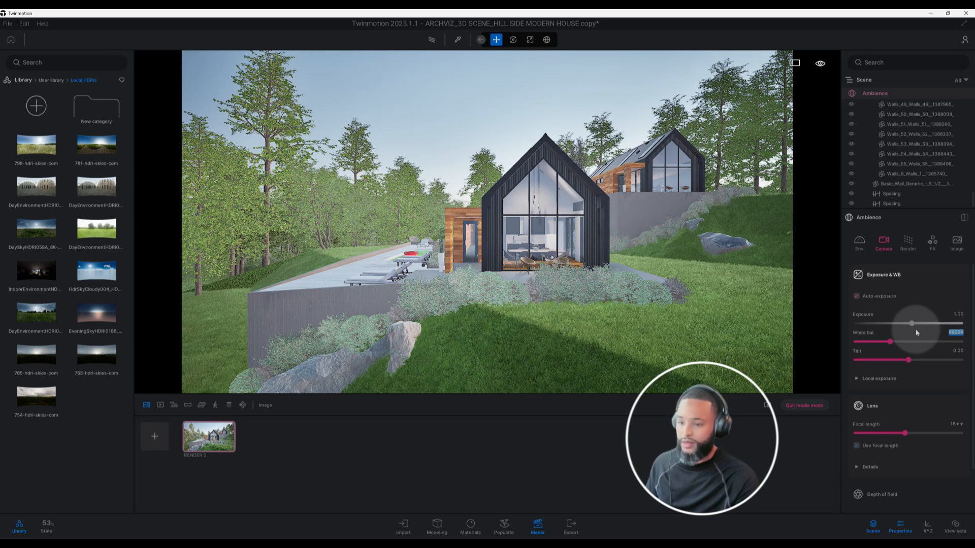
Step: Expand the local exposure settings and set the camera lens's focal length to 22 mm
scroll(919, 338, down, 2)
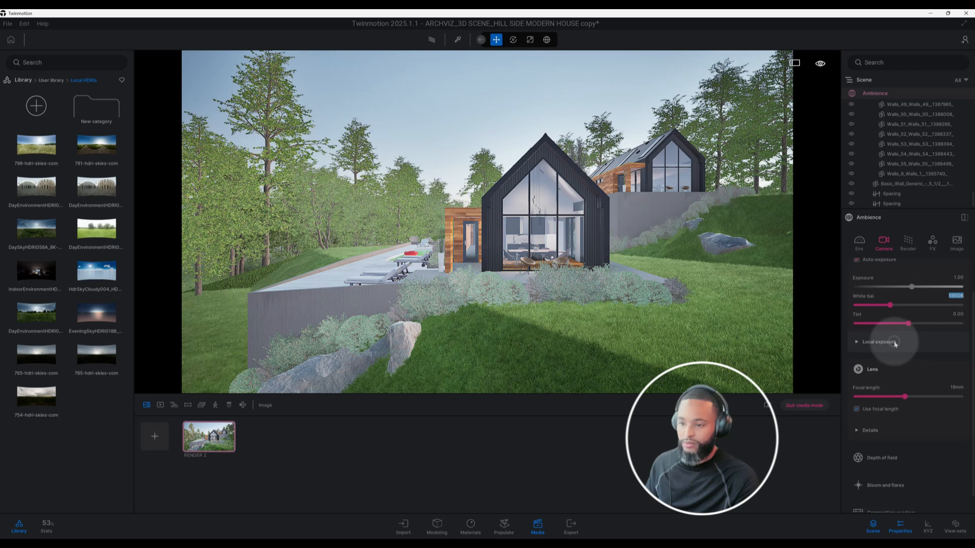
click(894, 344)
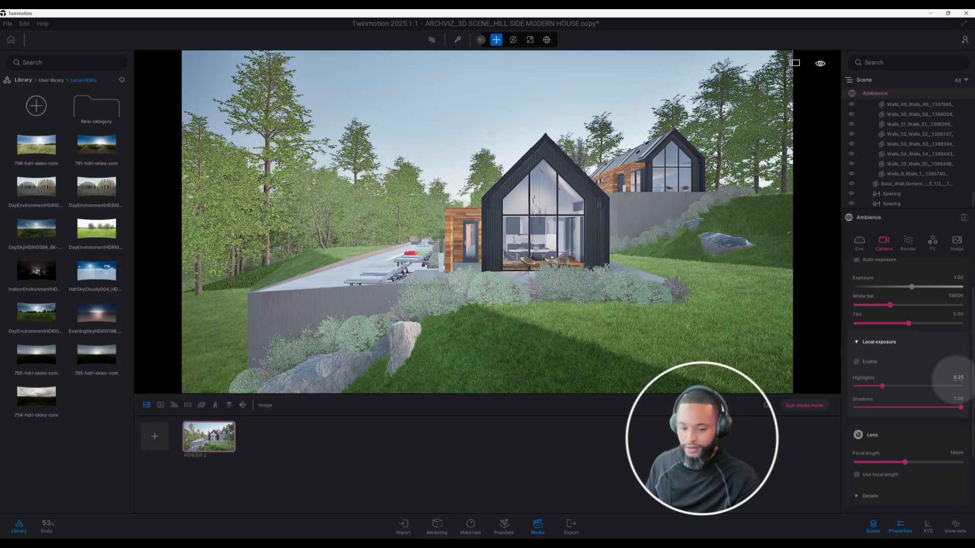
scroll(909, 394, down, 2)
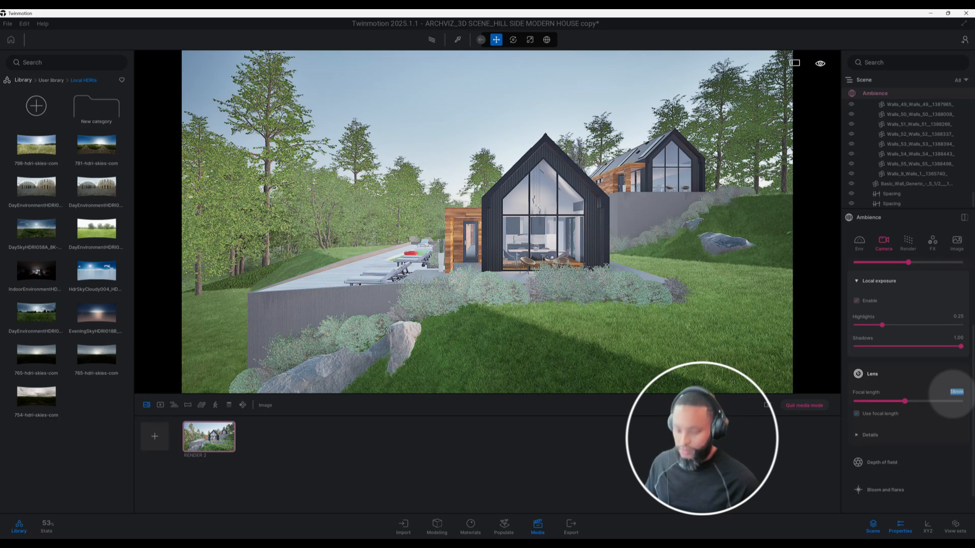
text(22)
key(Return)
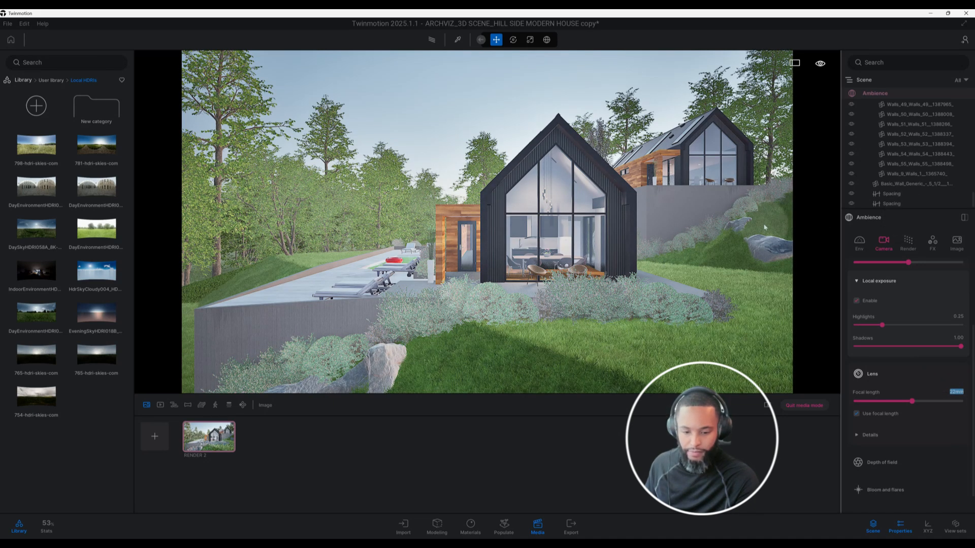
Step: Set the camera lens's vignetting to 35% and its sharpness to 25%
scroll(914, 336, down, 1)
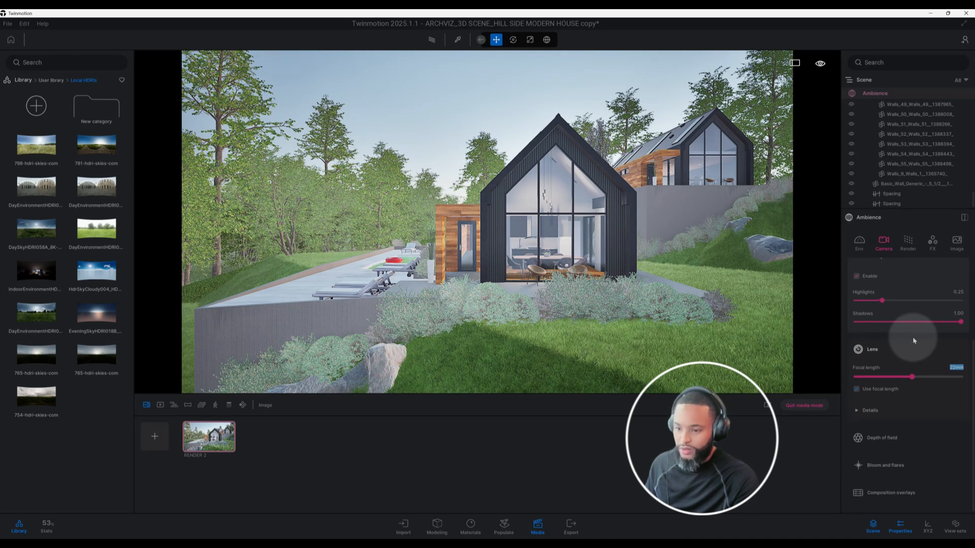
click(907, 409)
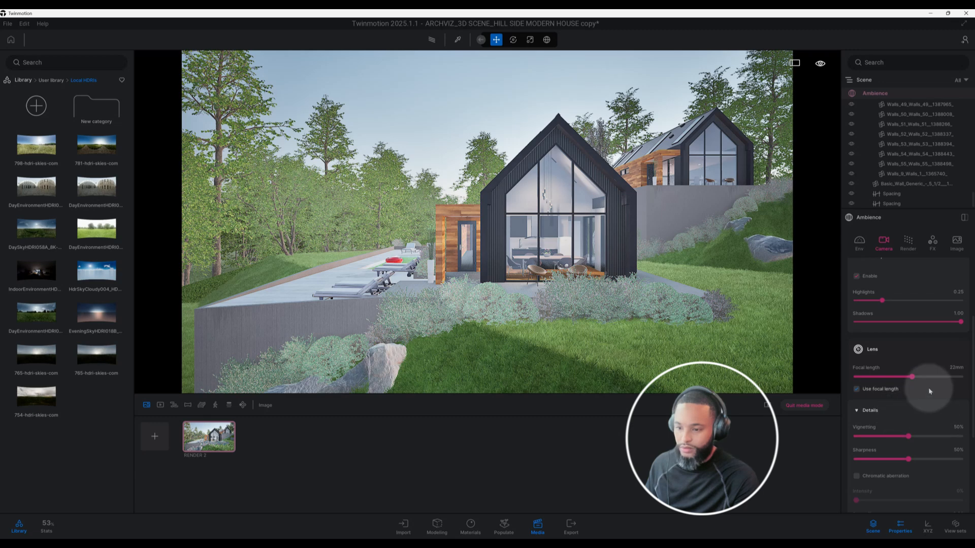
scroll(930, 389, down, 3)
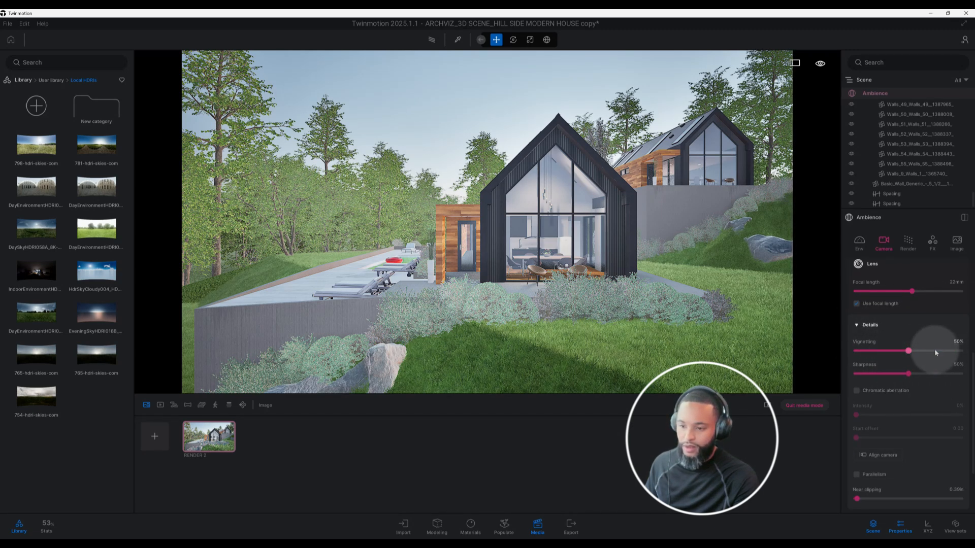
click(959, 341)
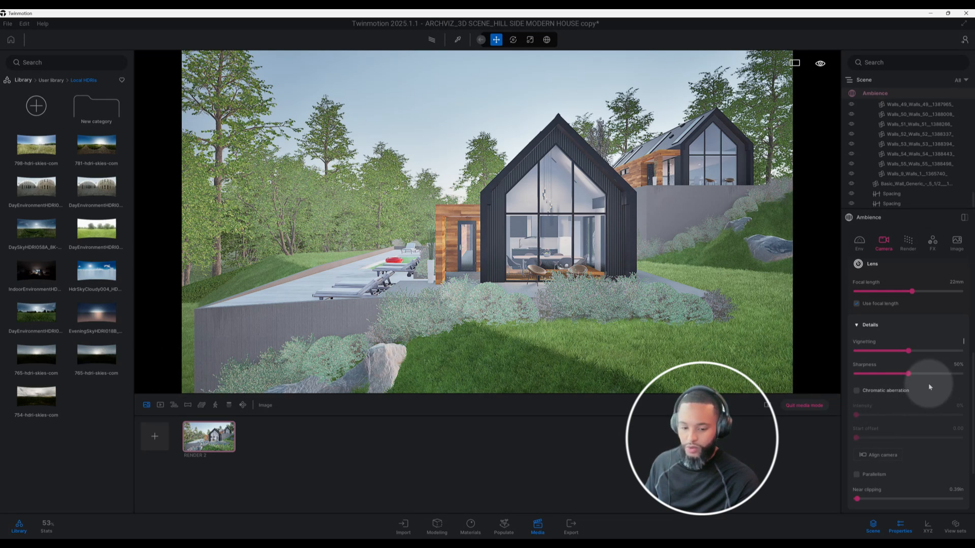
text(35)
key(Return)
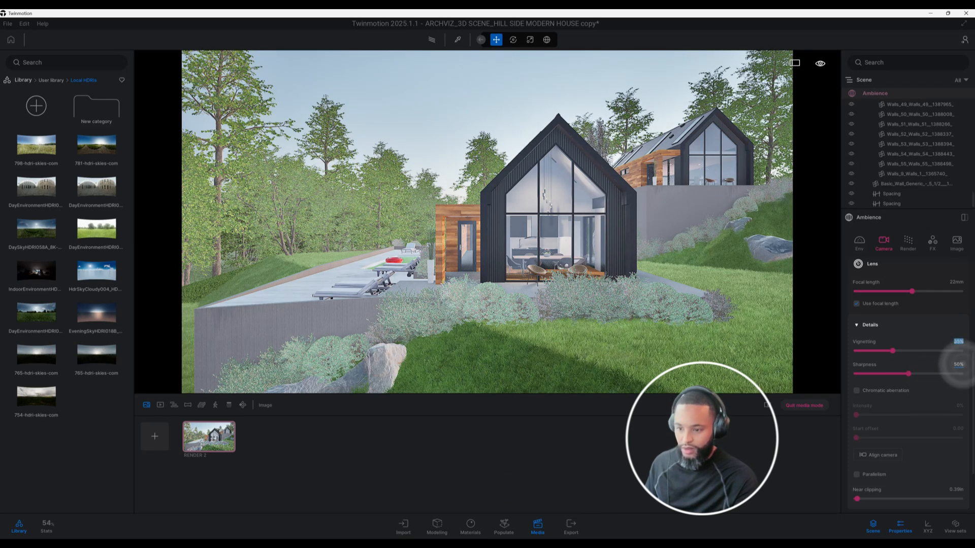
drag(963, 364, 942, 364)
key(BackSpace)
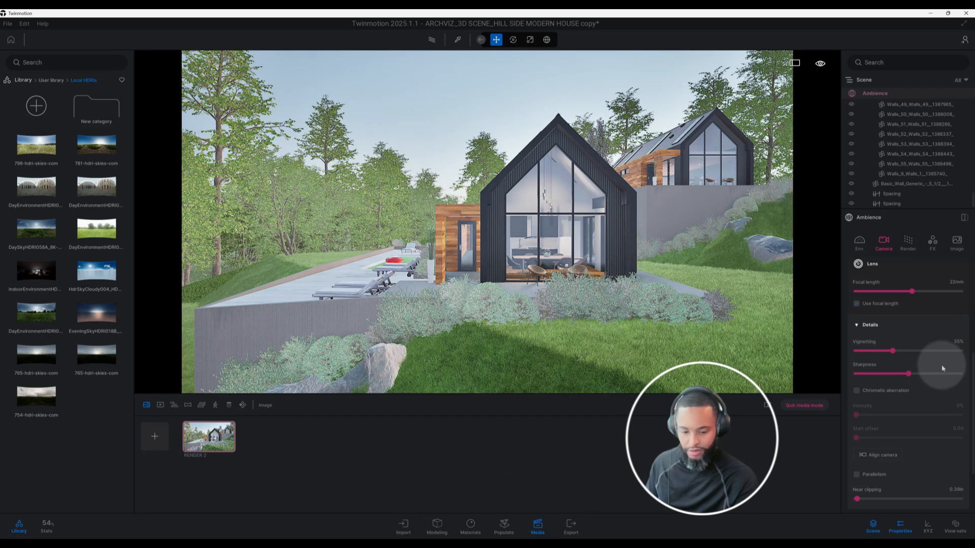
text(25)
key(Return)
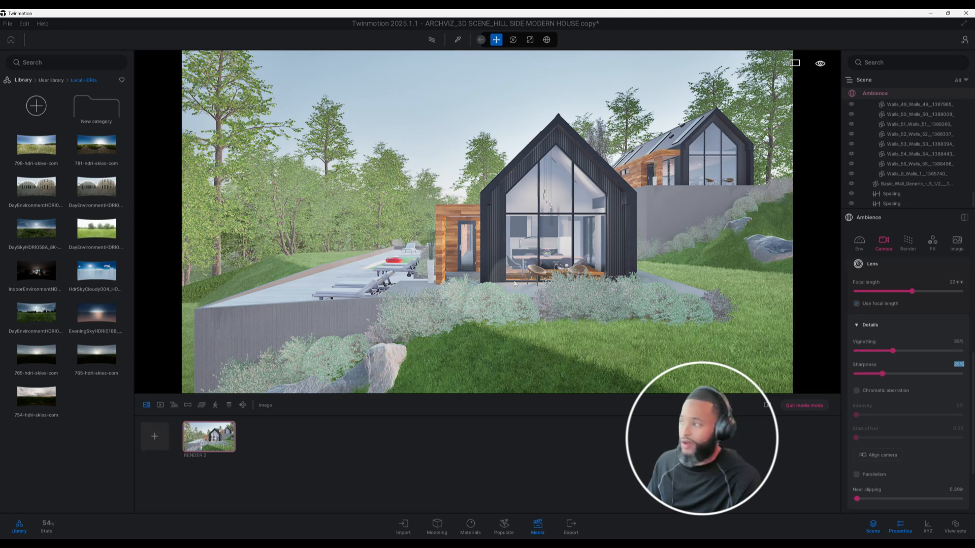
Step: Enable Parallelism for the camera and align the camera to the front facade of the main house
click(23, 80)
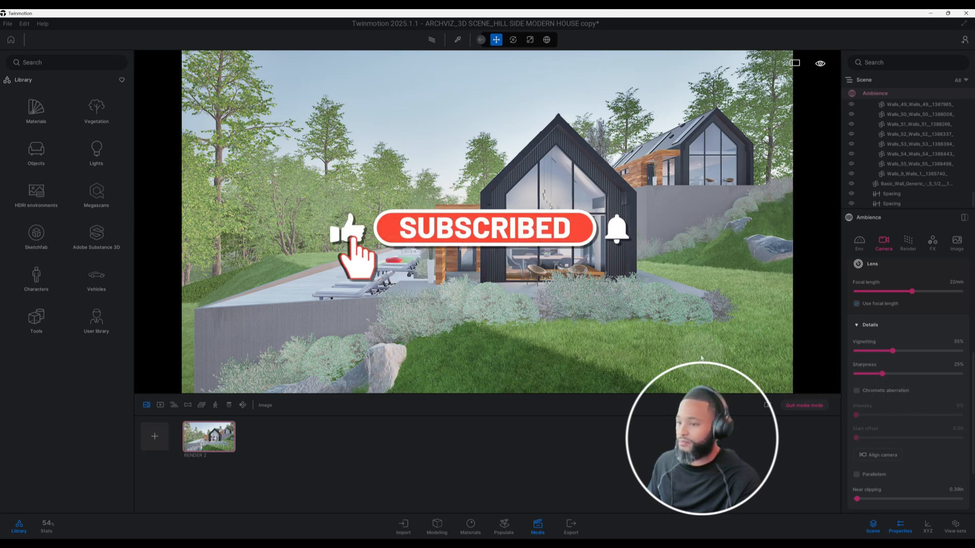
scroll(877, 369, down, 3)
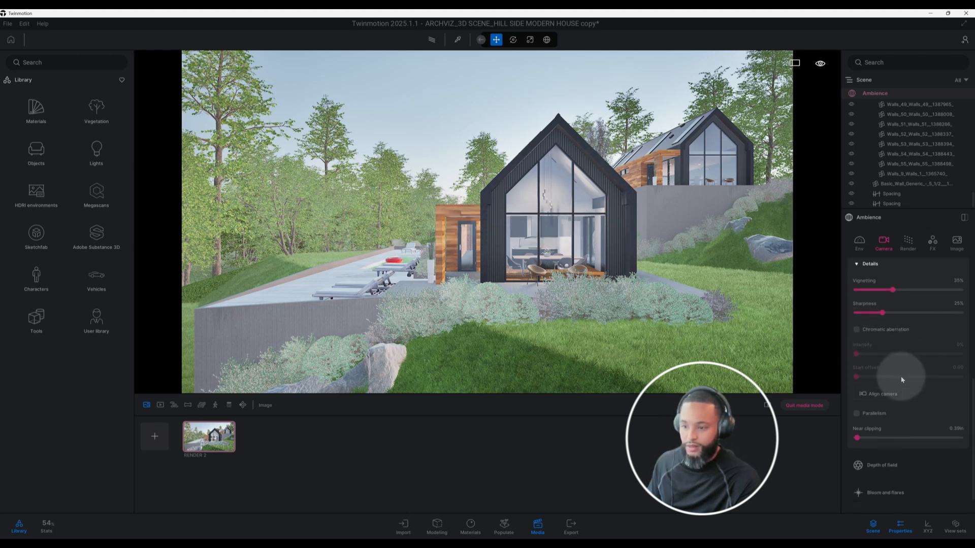
scroll(870, 389, down, 1)
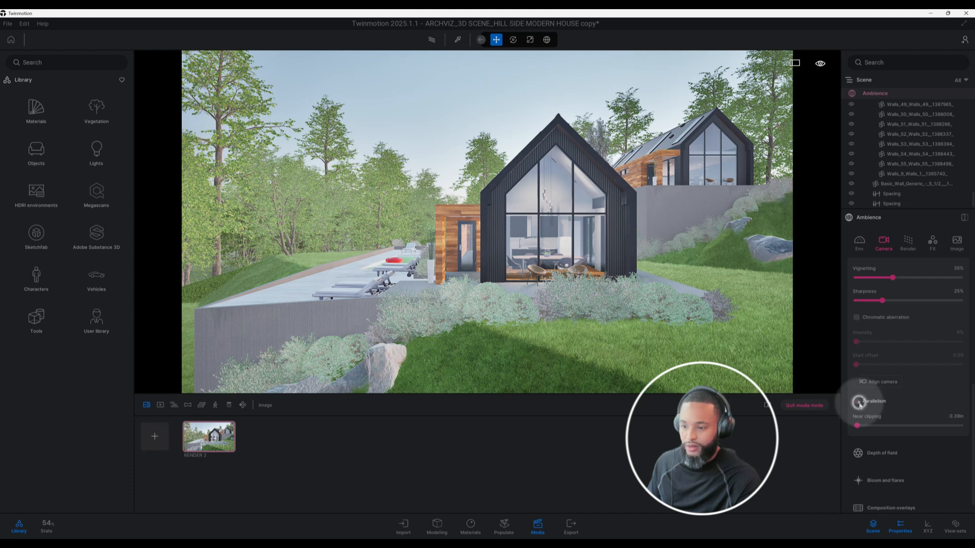
click(859, 403)
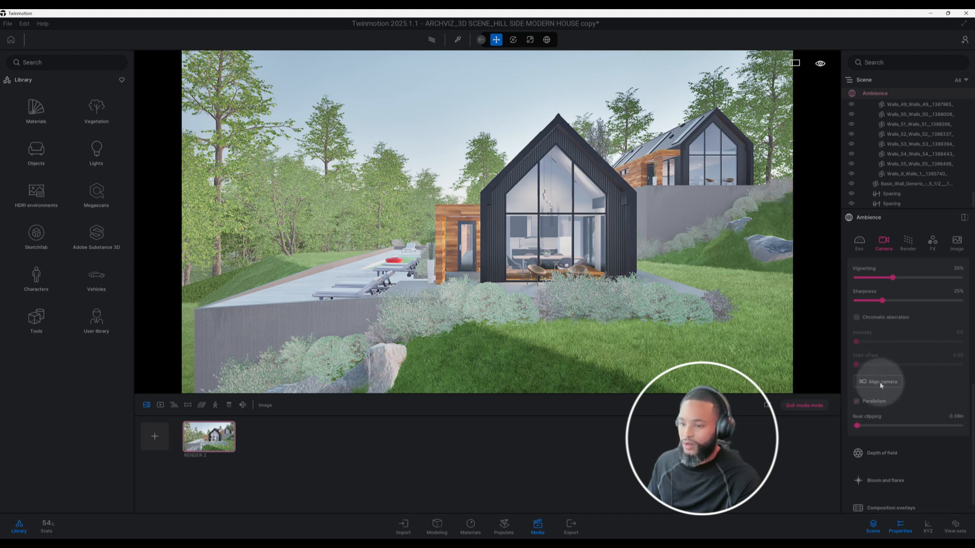
click(877, 382)
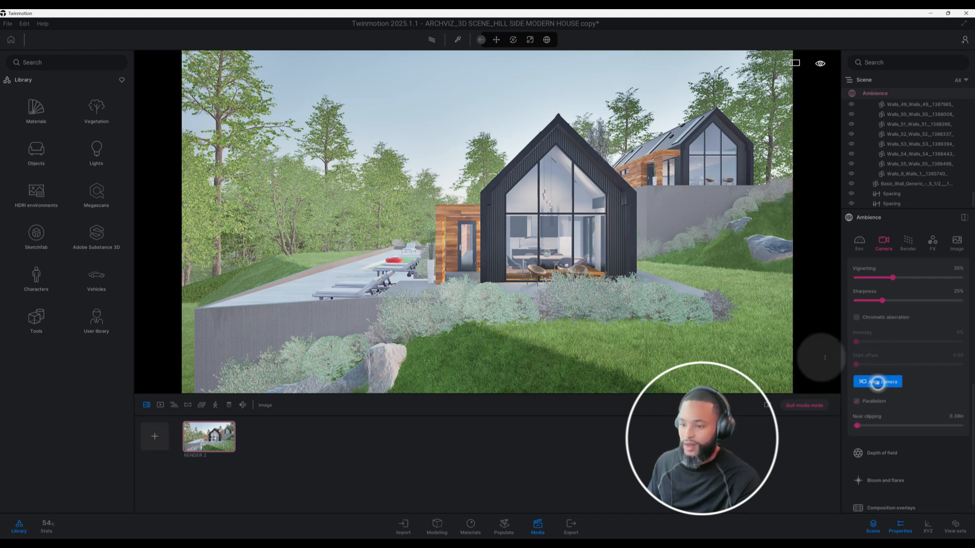
click(497, 232)
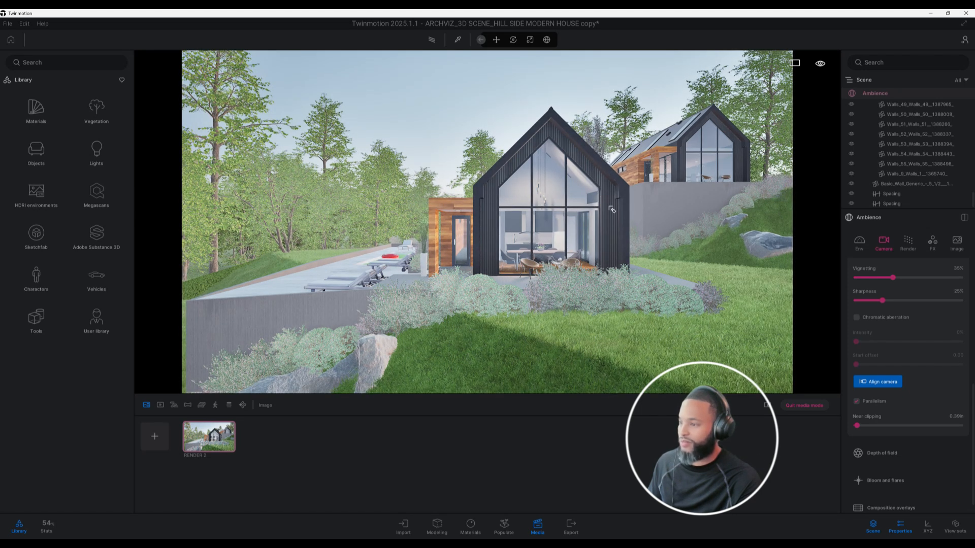
click(880, 387)
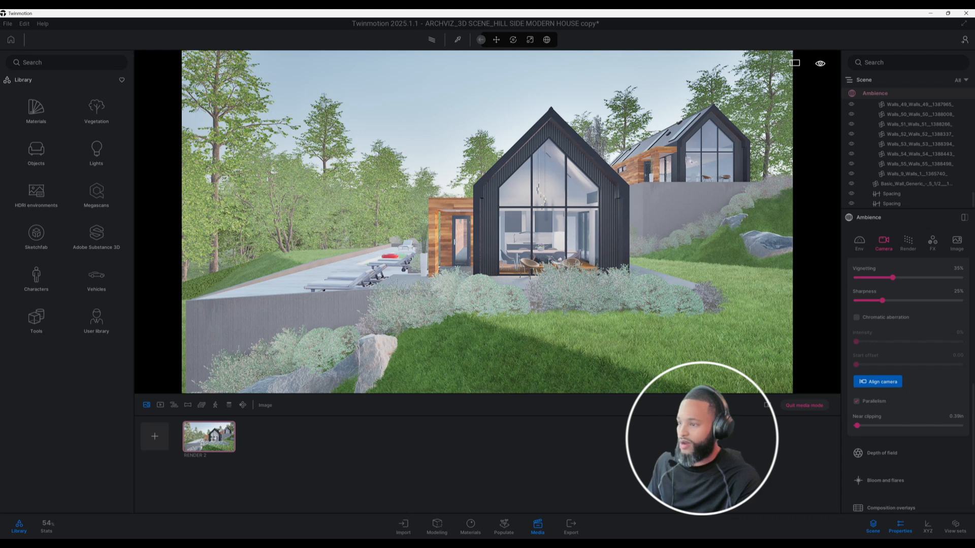
Step: Check the depth of field settings and turn on the Grid composition overlay
scroll(914, 411, down, 1)
click(911, 442)
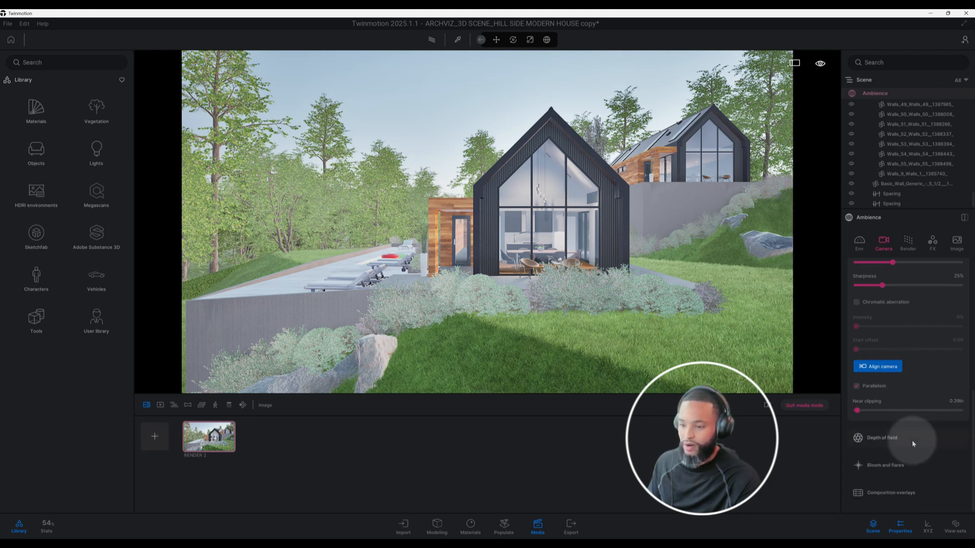
scroll(909, 429, down, 3)
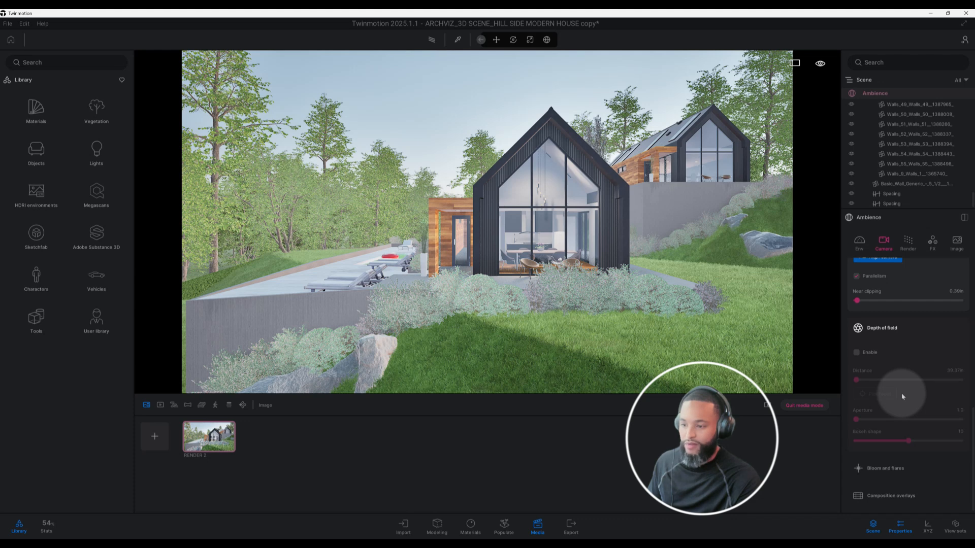
click(878, 331)
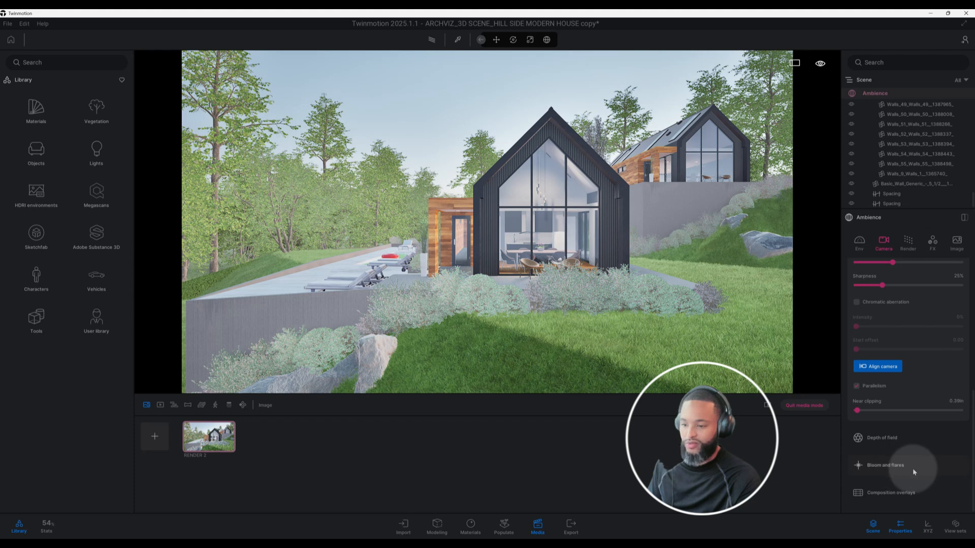
click(894, 491)
click(883, 470)
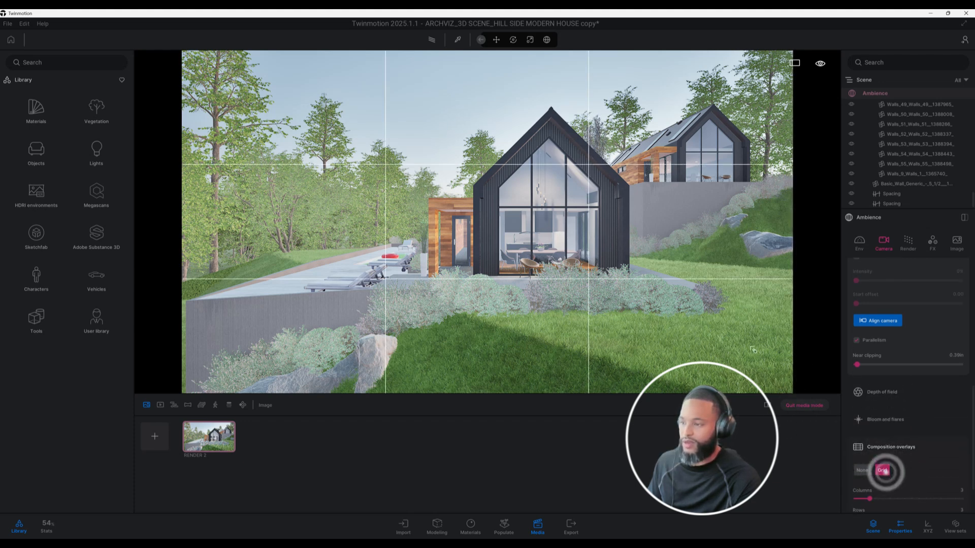
Step: Reframe the camera so the main house fills the grid's centre column, and update RENDER 2 with this view
middle_drag(639, 324, 608, 325)
middle_drag(487, 222, 480, 225)
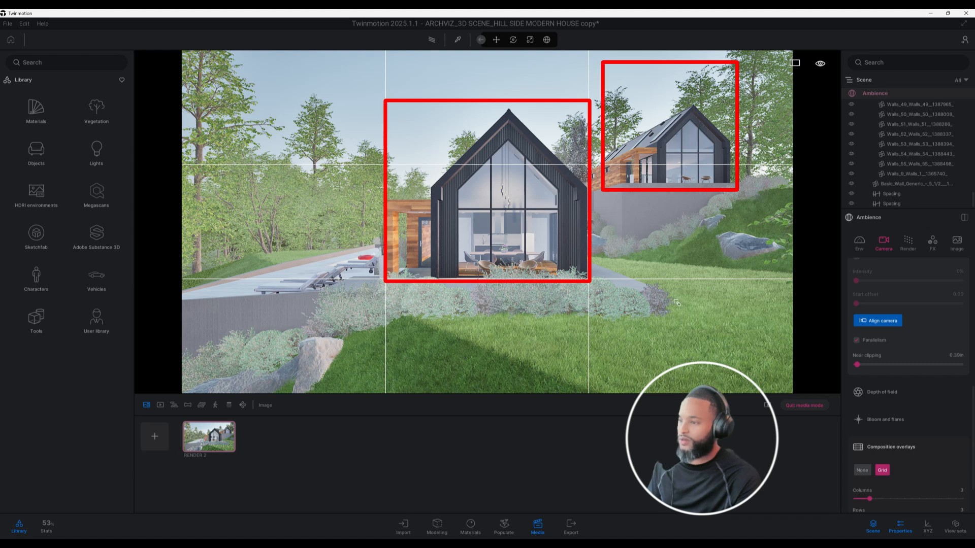
middle_drag(480, 225, 482, 225)
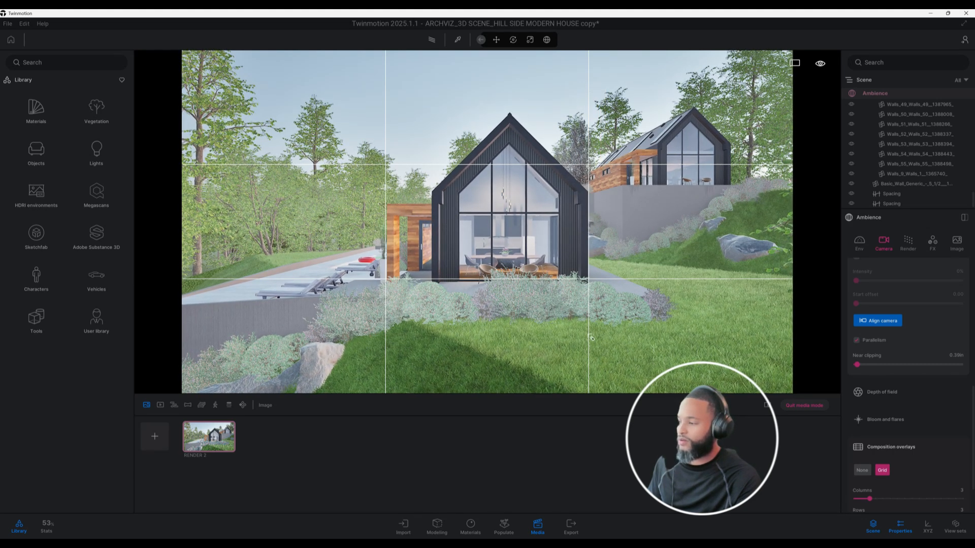
click(215, 423)
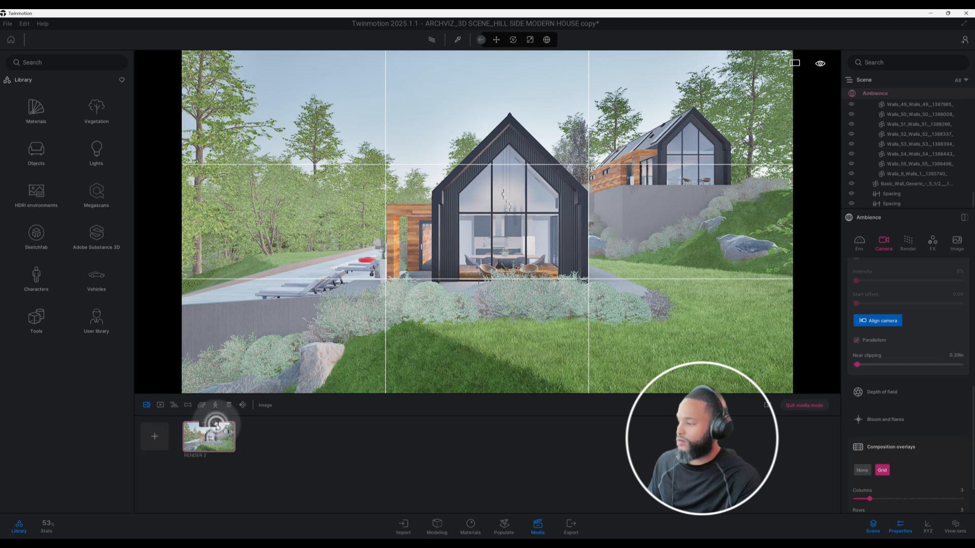
mouse_move(207, 438)
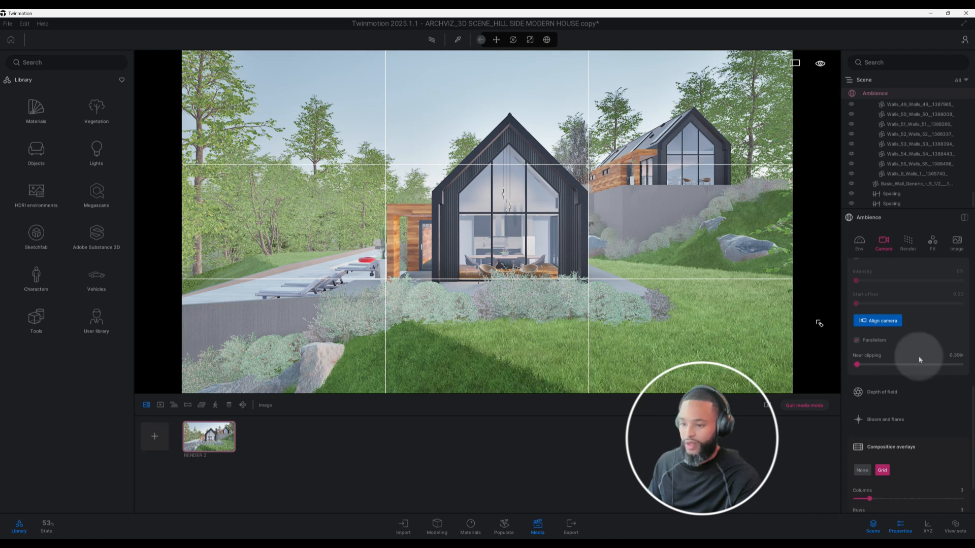
Step: Set the composition overlay to None and exit the Align camera mode
scroll(928, 382, down, 2)
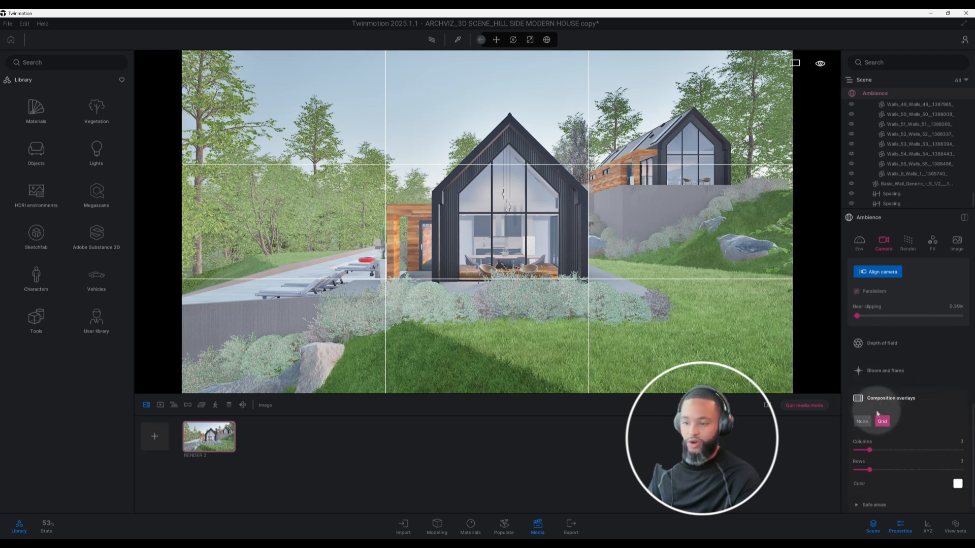
click(862, 421)
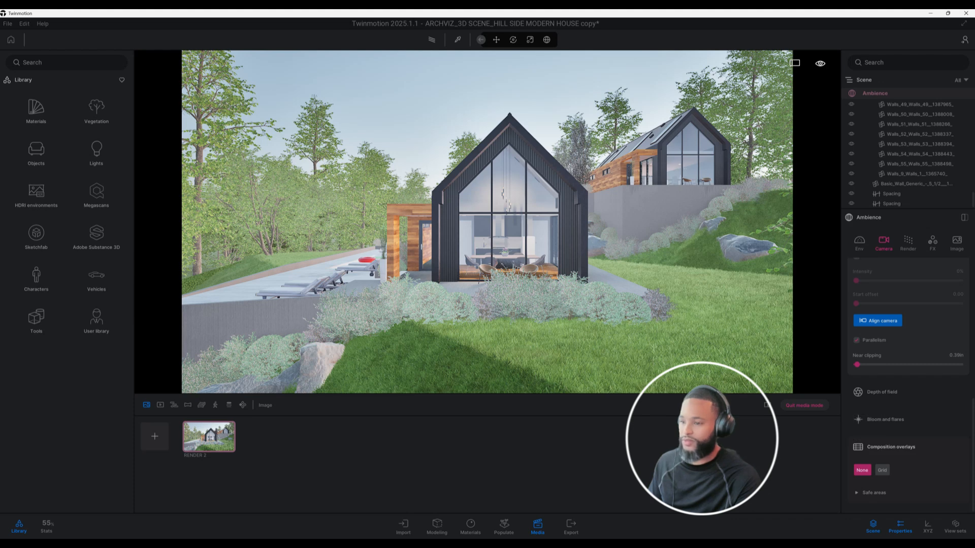
key(Escape)
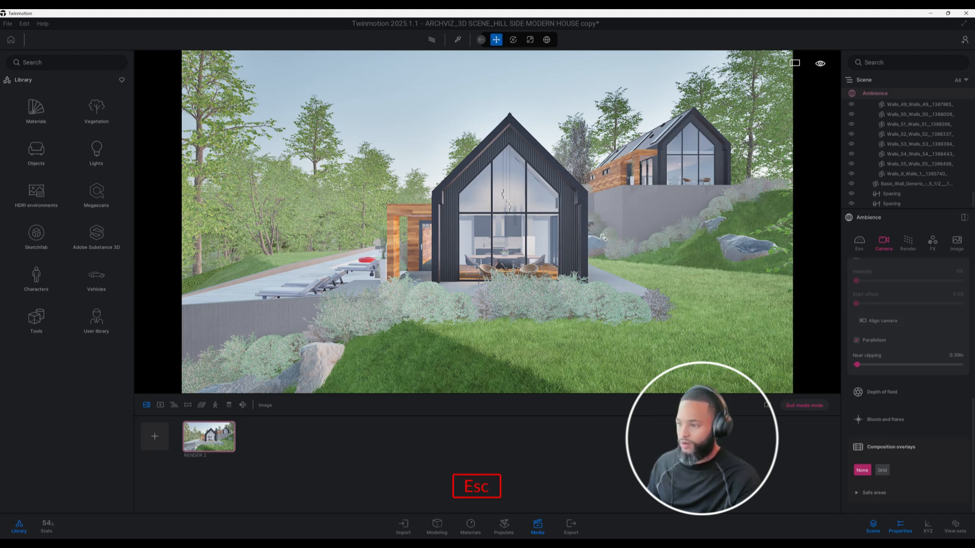
Step: Switch the render mode to Path tracer, expand its quality details and set the quality to High
click(885, 261)
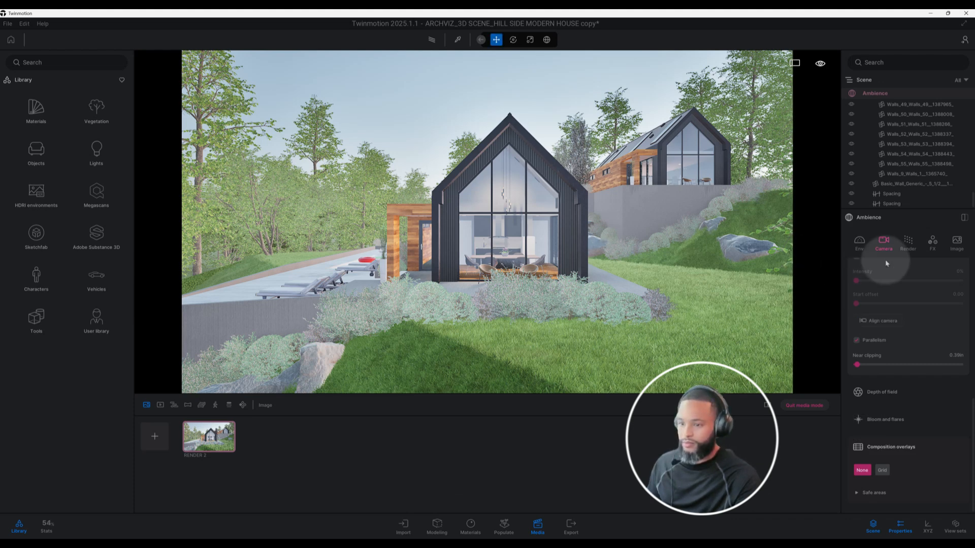
click(913, 247)
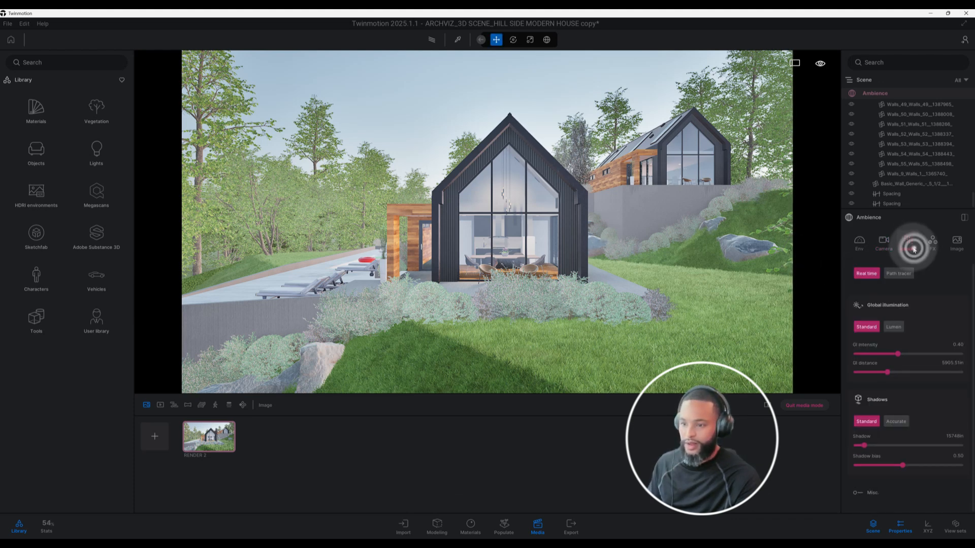
click(904, 276)
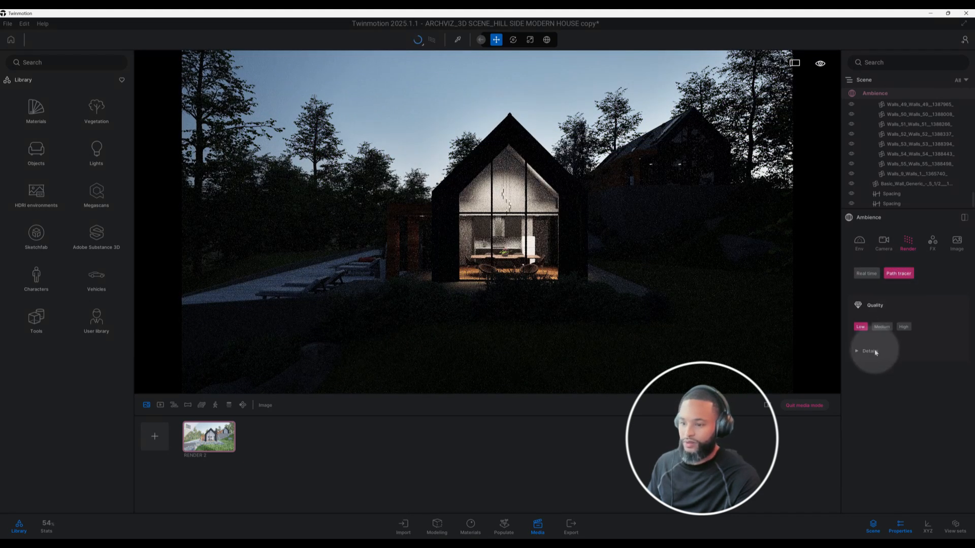
click(872, 350)
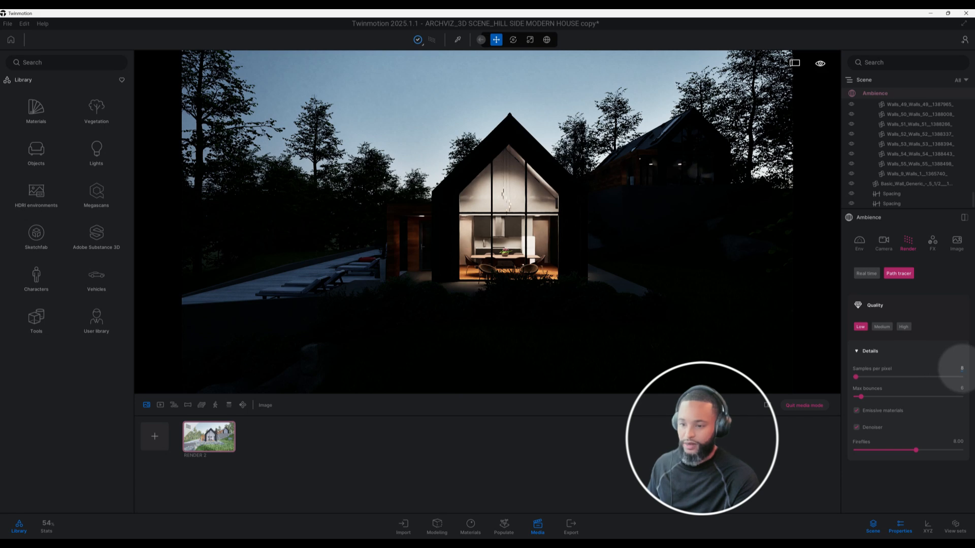
click(960, 368)
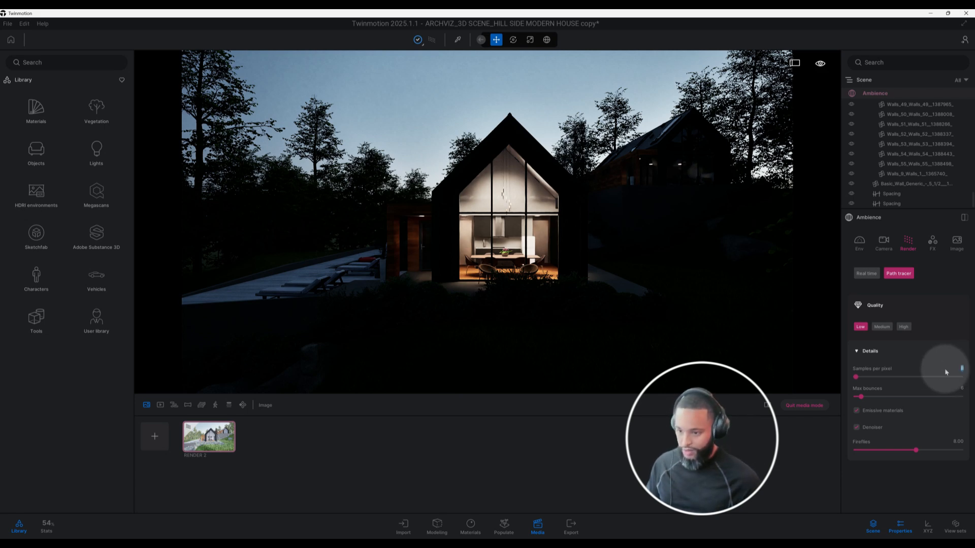
click(903, 327)
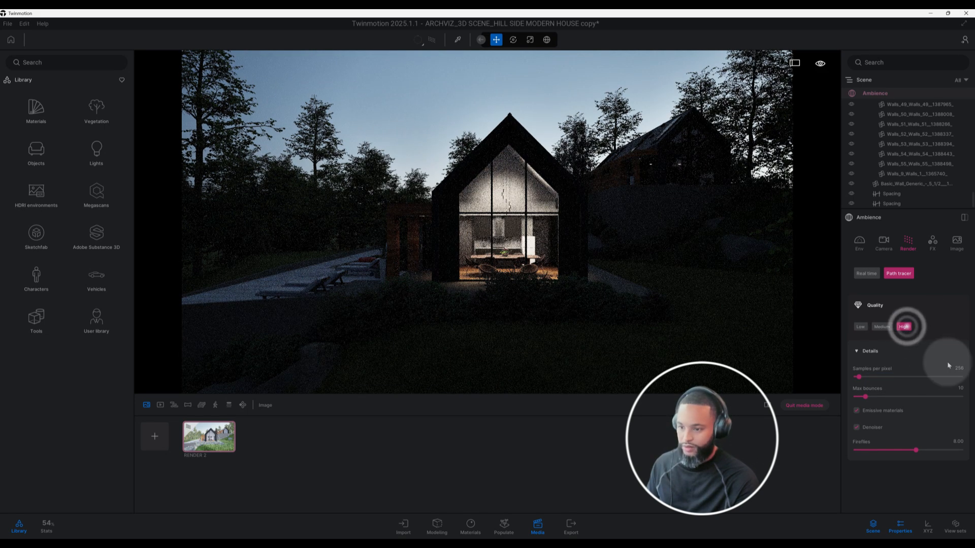
Step: Set the path tracer's samples per pixel to 1024
drag(963, 368, 943, 370)
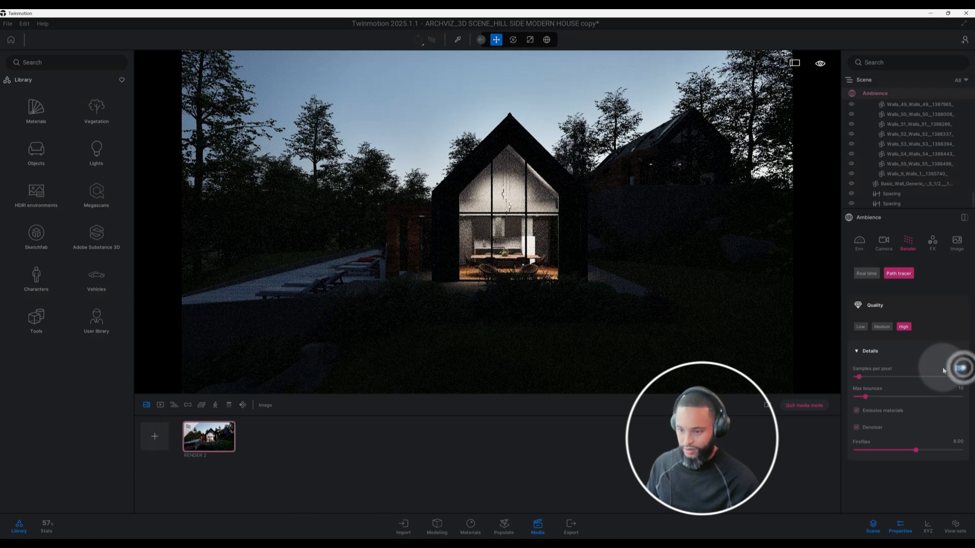
key(BackSpace)
text(10)
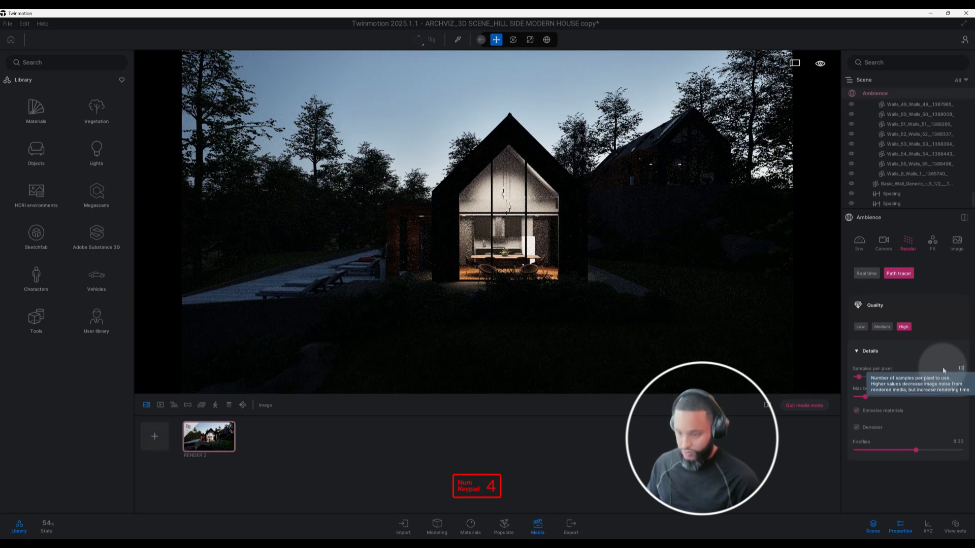
text(24)
key(Return)
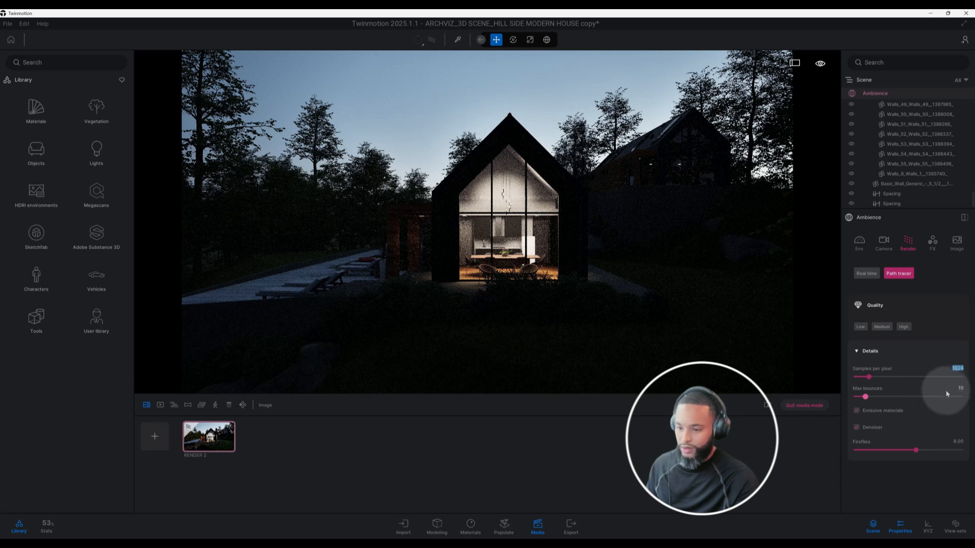
Step: Set the path tracer's max bounces to 30 and save the project
click(959, 388)
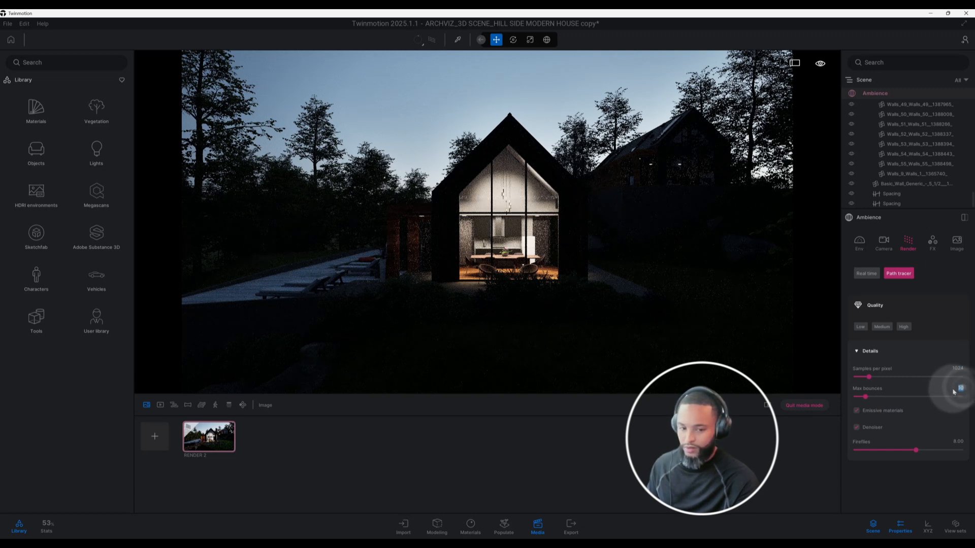
key(BackSpace)
text(30)
key(Return)
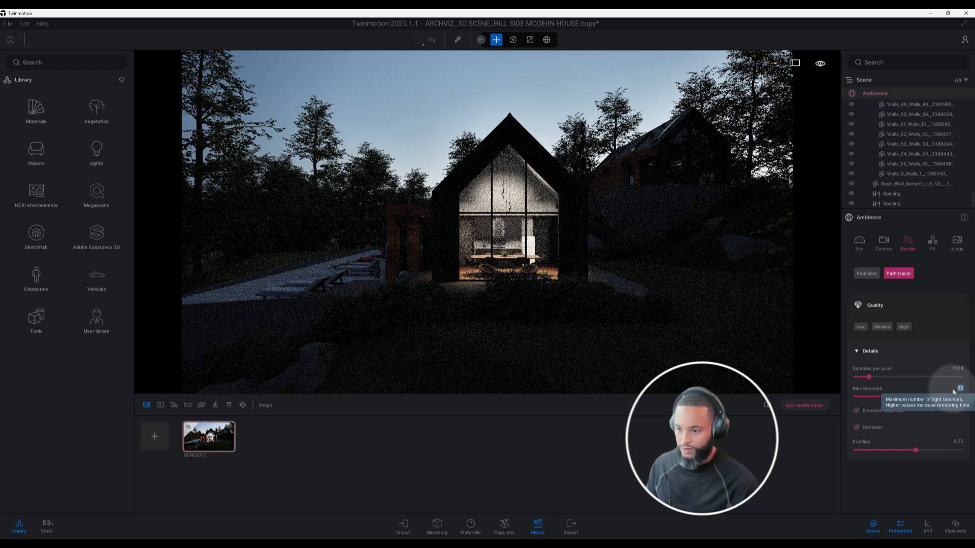
key(ctrl+s)
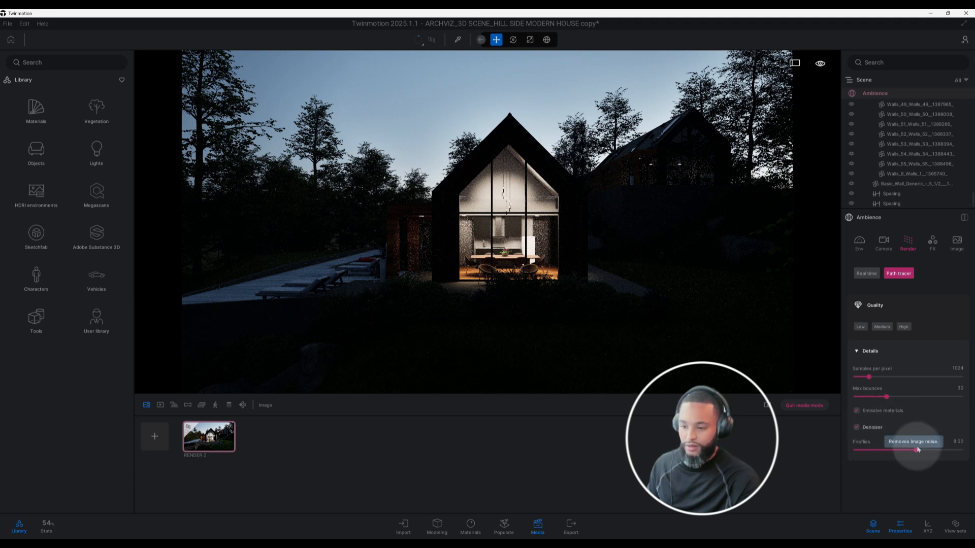
click(958, 441)
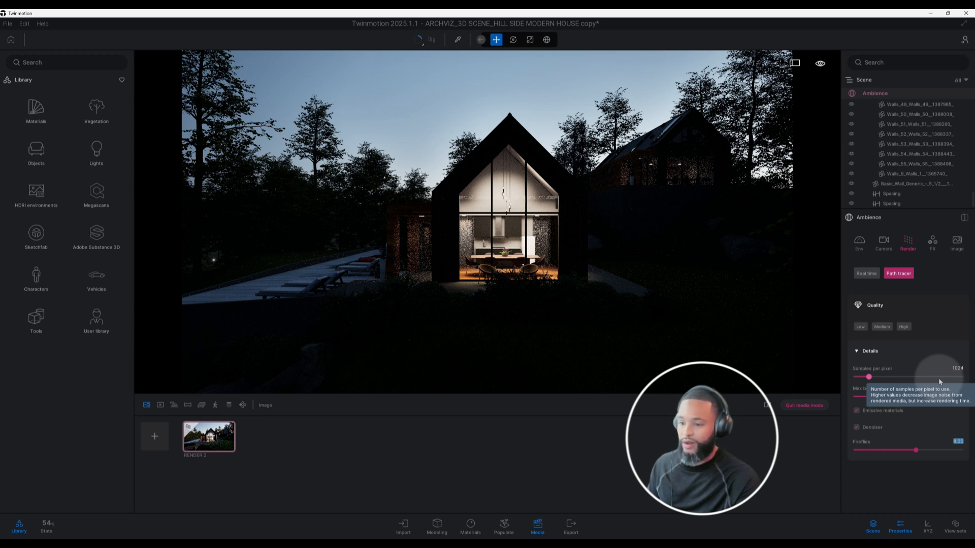
Step: Set the color grading contrast to 38% and the saturation to 45%
click(930, 249)
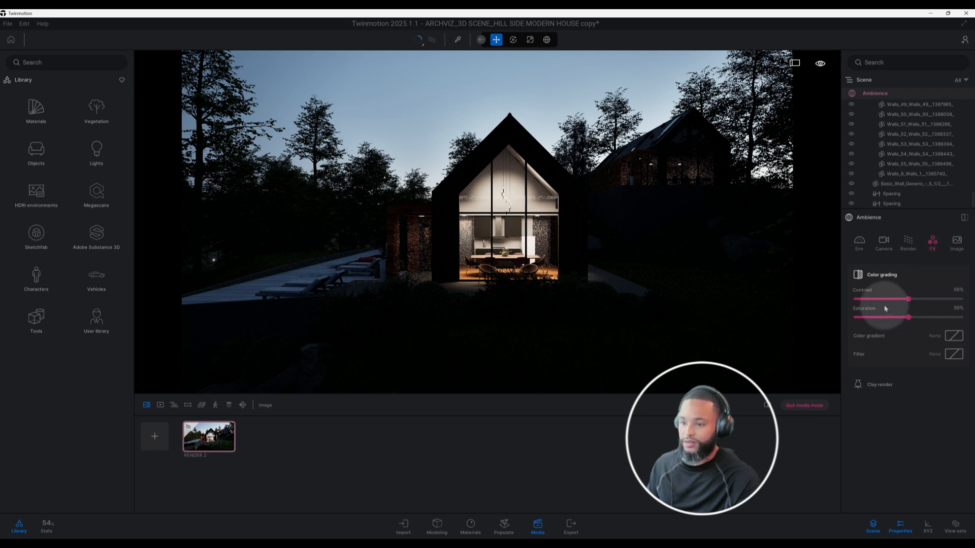
click(958, 290)
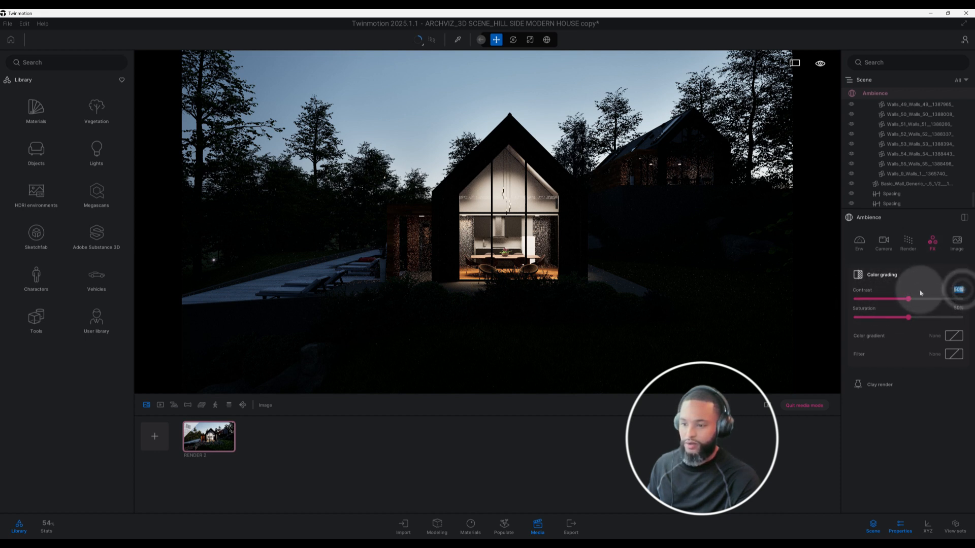
key(BackSpace)
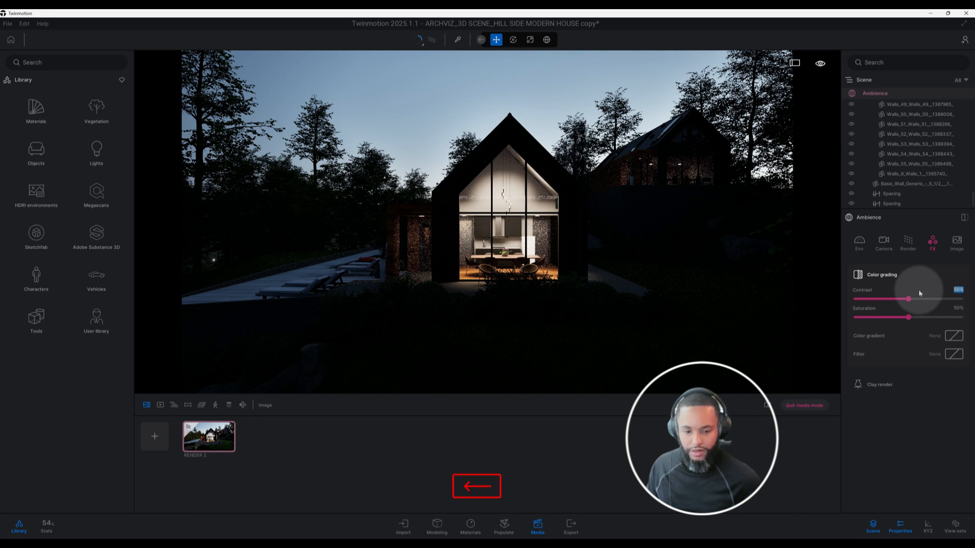
text(38)
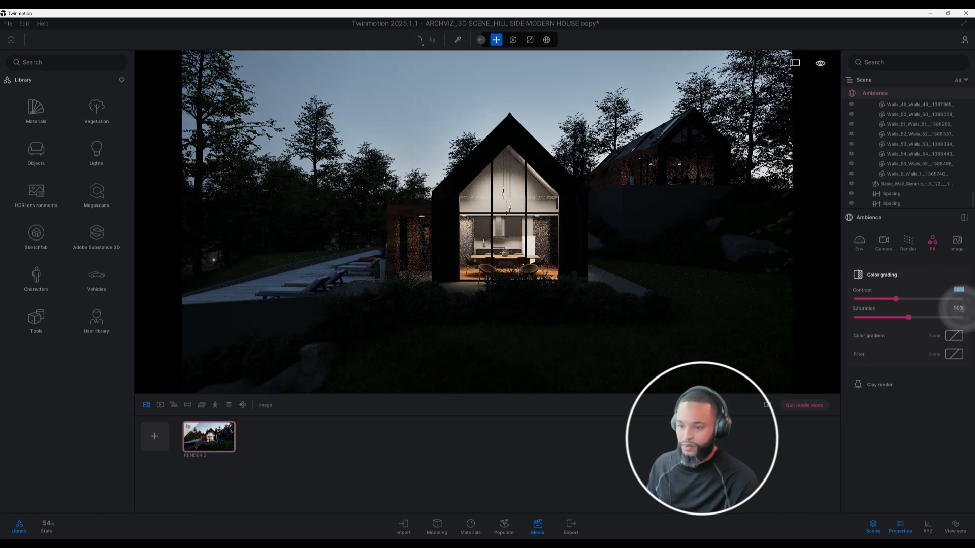
click(957, 307)
key(BackSpace)
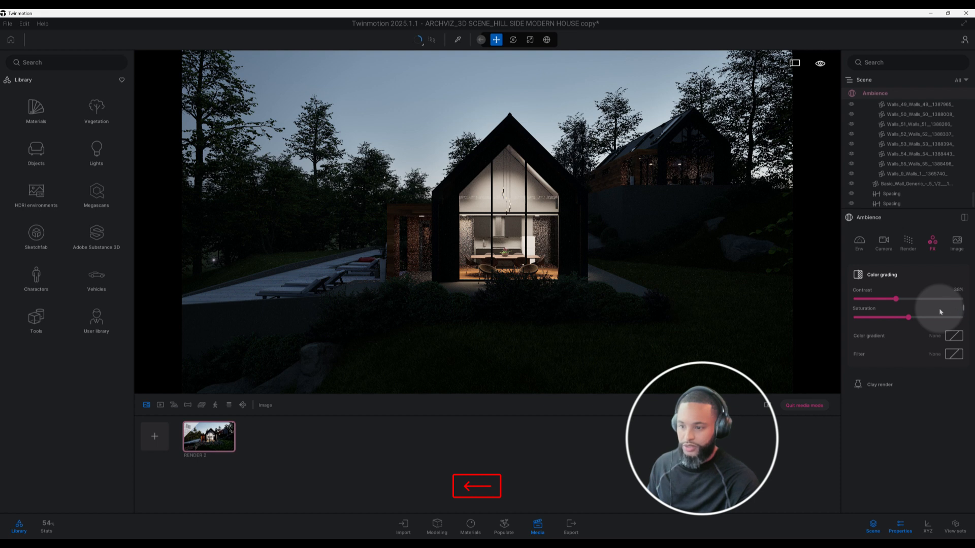
text(45)
key(Return)
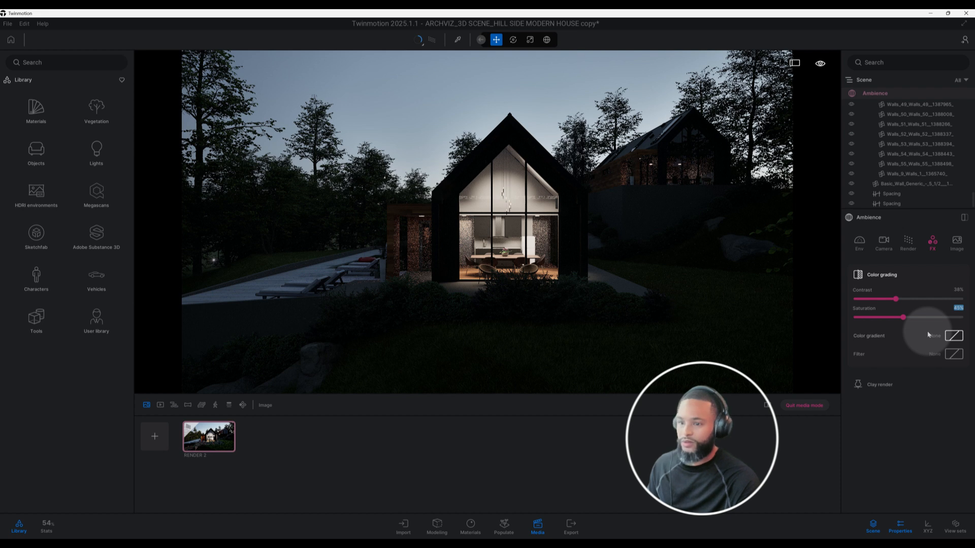
Step: Set the HDRI skydome's intensity to 20
click(859, 244)
scroll(927, 333, up, 5)
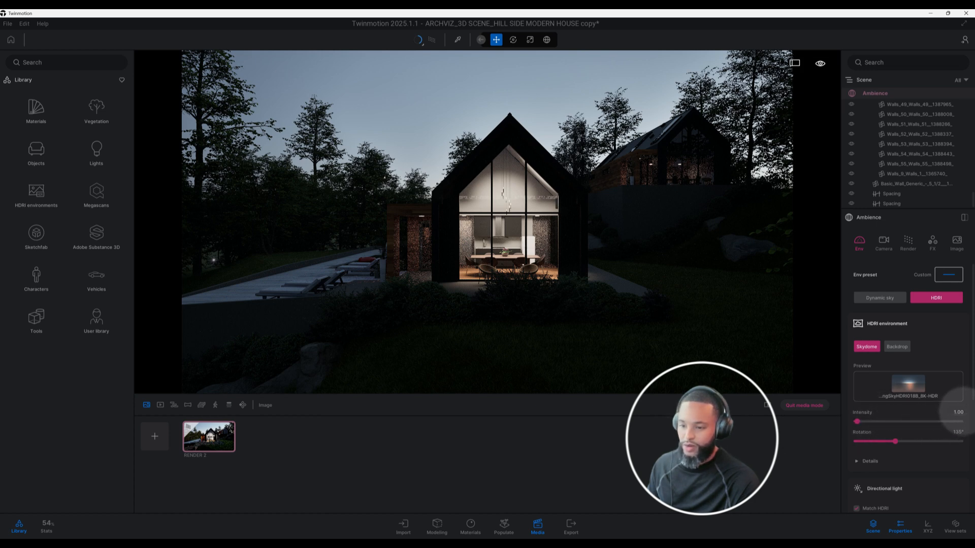
click(957, 411)
text(20)
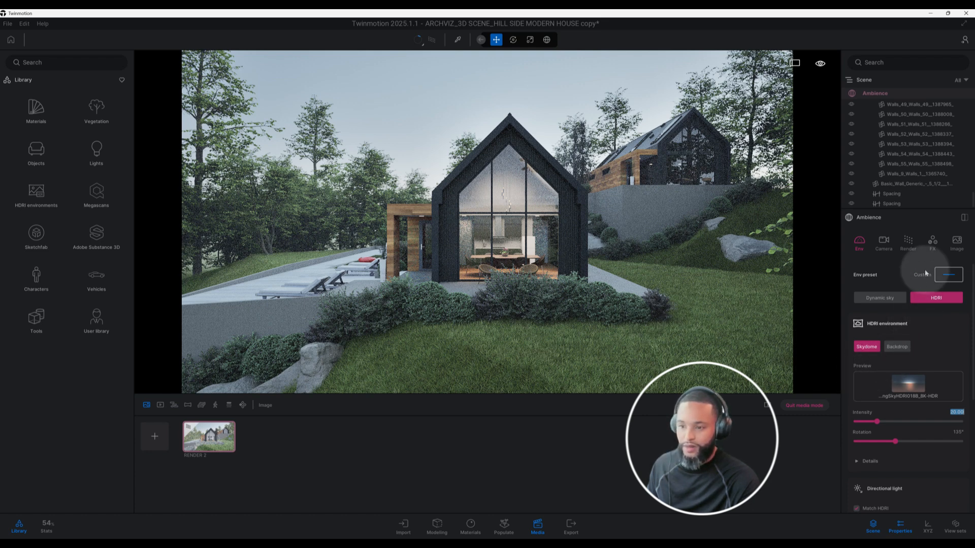
Step: Try the Anso, AUT, Copper and DT6 color gradients on the render
click(932, 244)
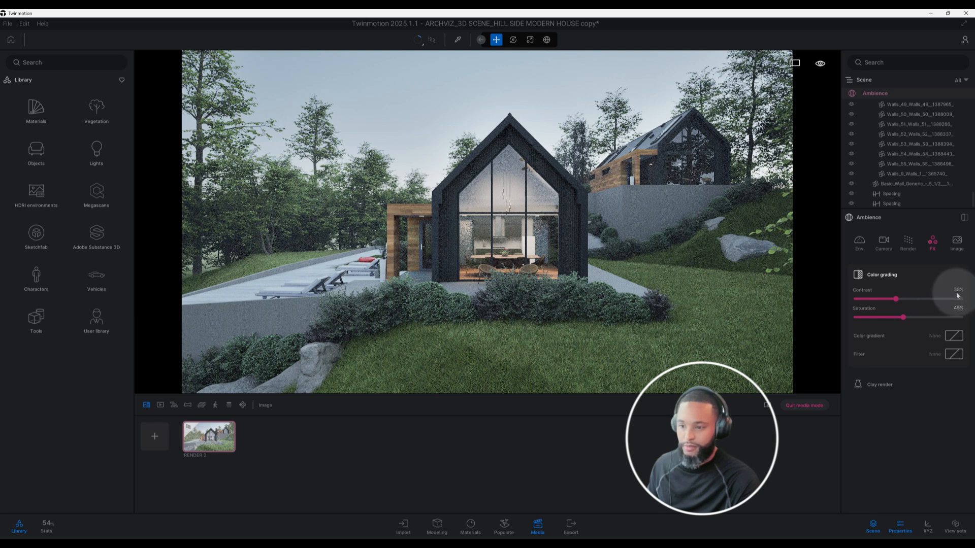
click(957, 338)
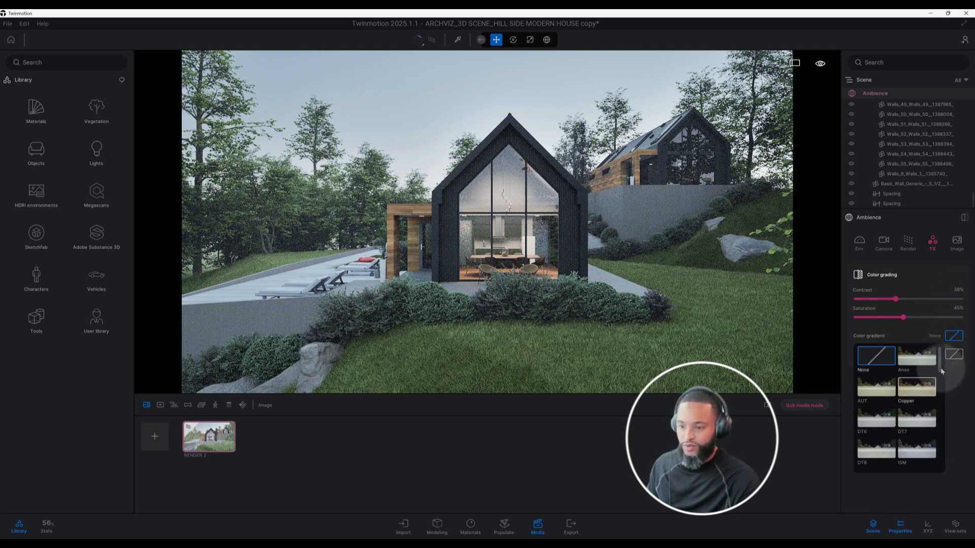
click(913, 373)
click(867, 389)
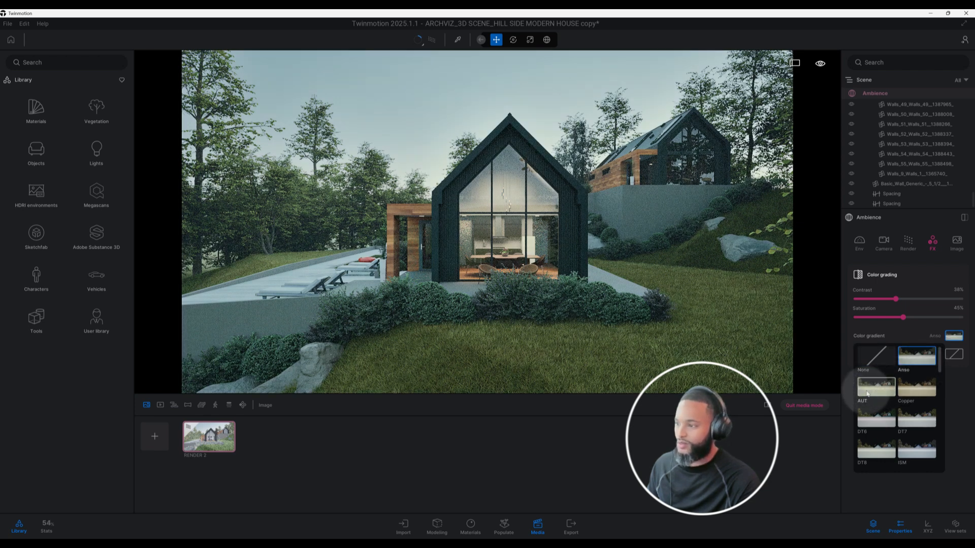
click(915, 388)
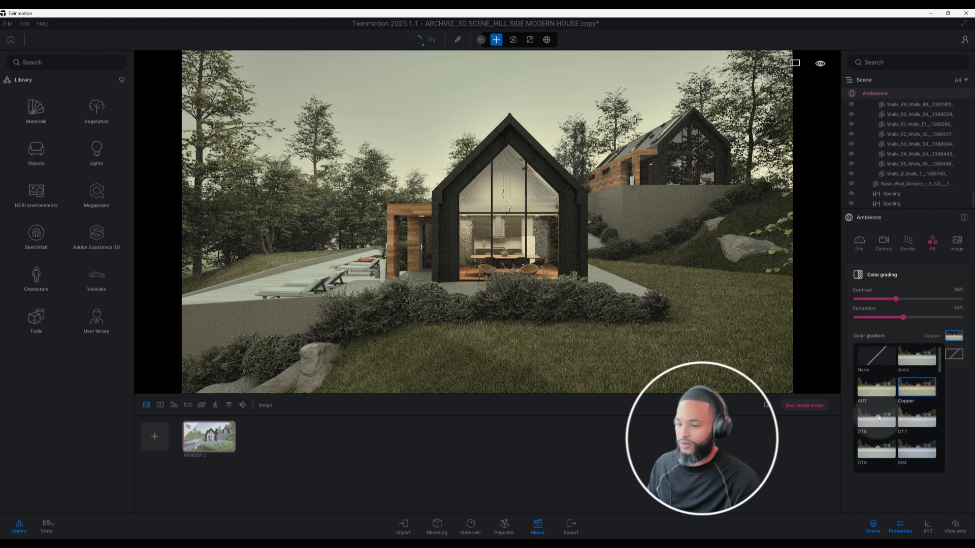
click(877, 417)
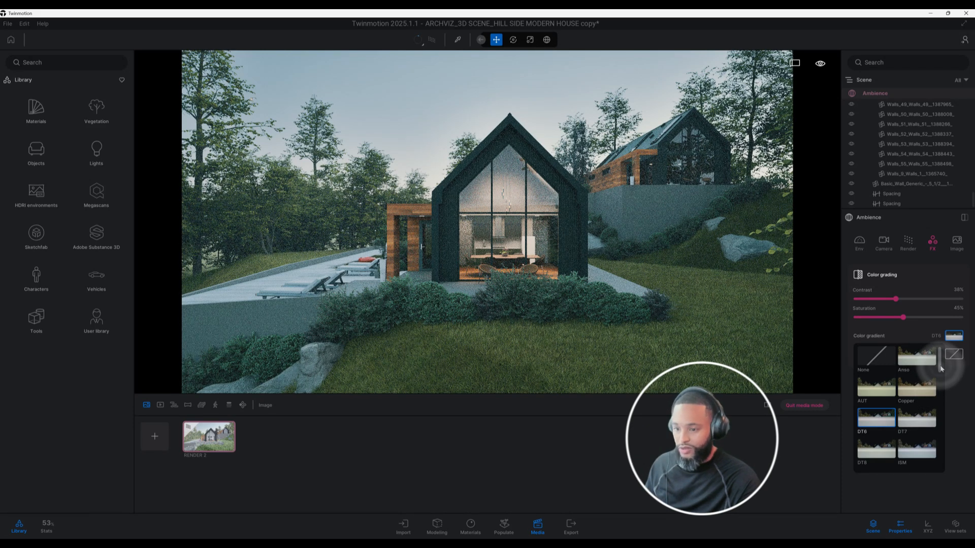
Step: Set the color gradient to Vice 2 and look through the available filters without applying one
click(941, 387)
scroll(934, 396, down, 3)
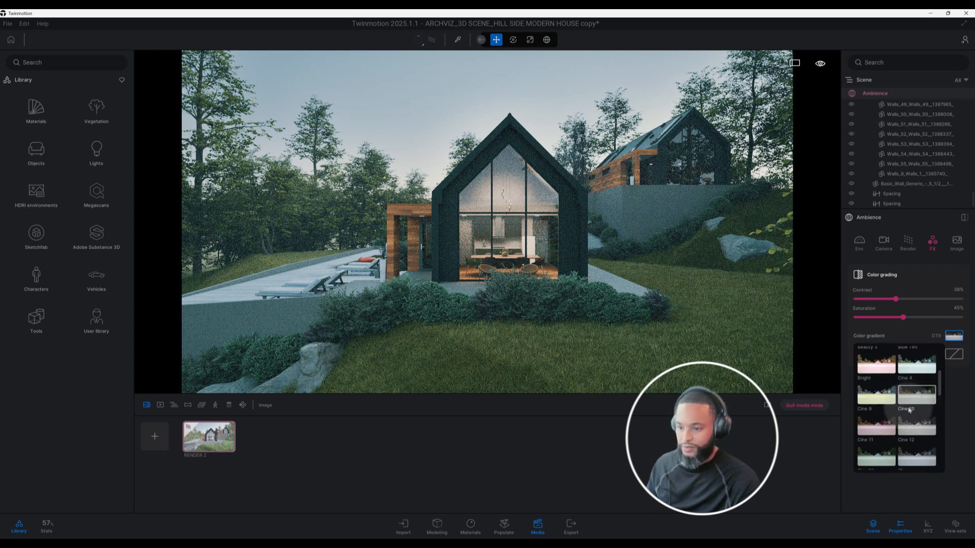
scroll(909, 410, down, 5)
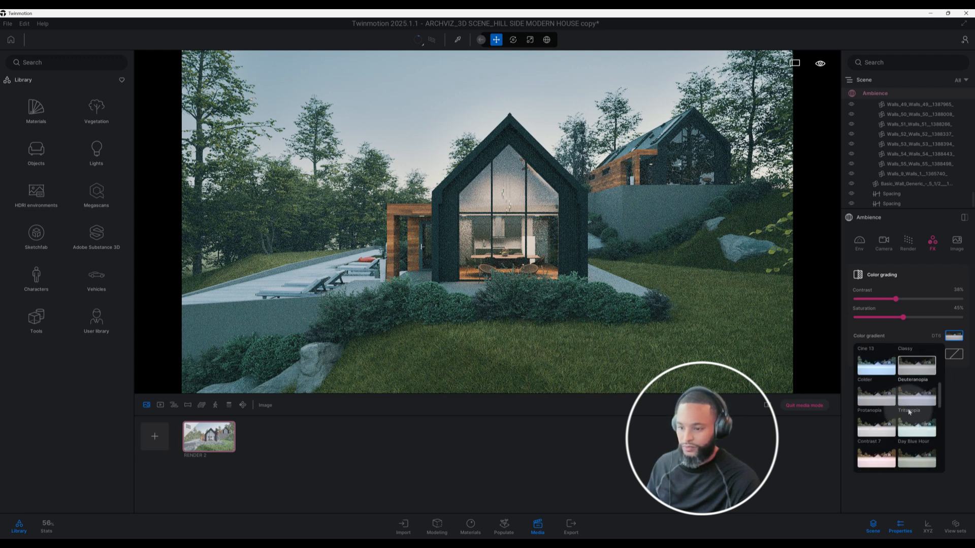
scroll(909, 411, down, 4)
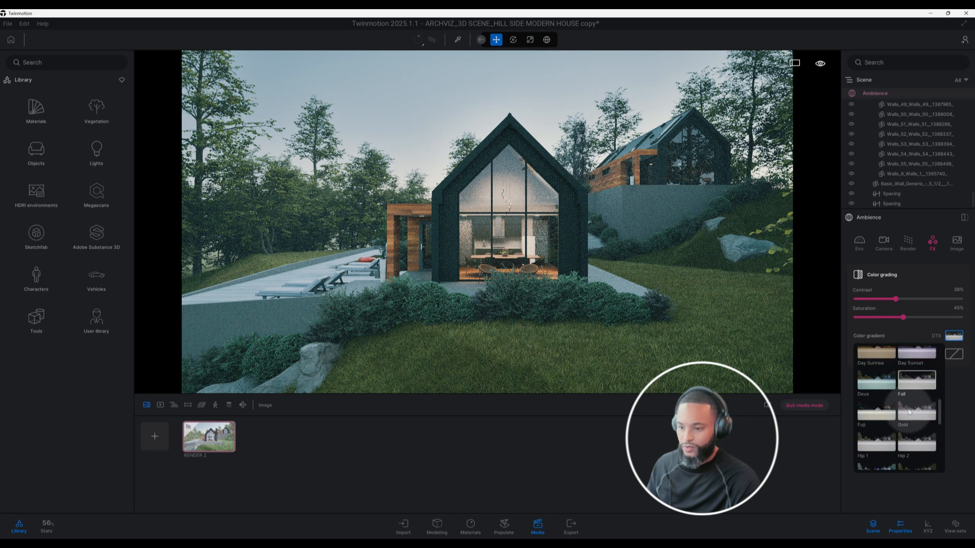
scroll(909, 411, down, 3)
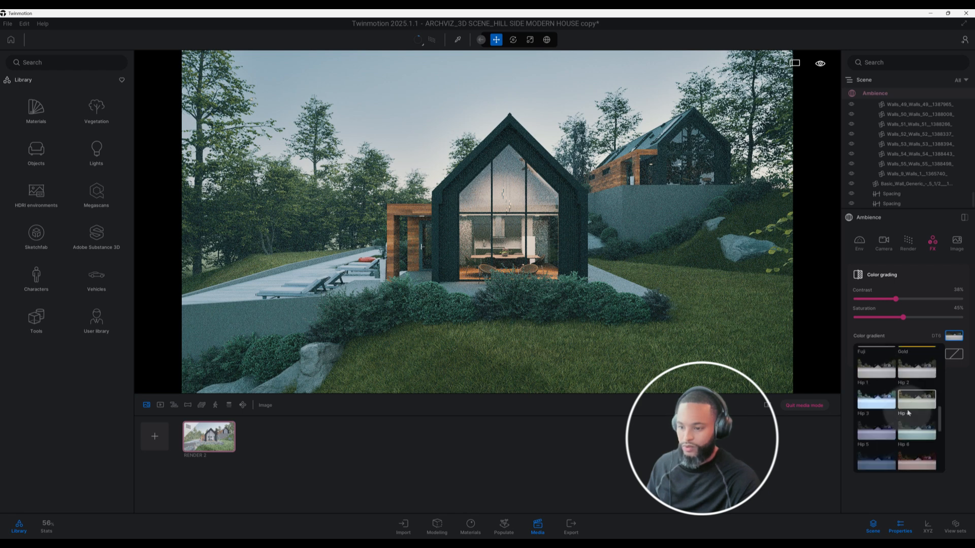
scroll(908, 412, down, 3)
scroll(908, 413, down, 3)
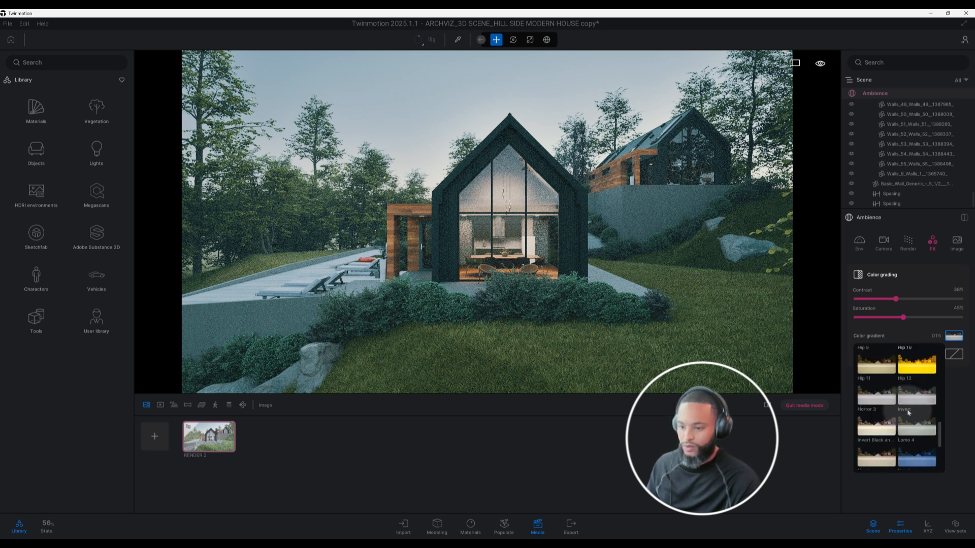
scroll(908, 411, down, 5)
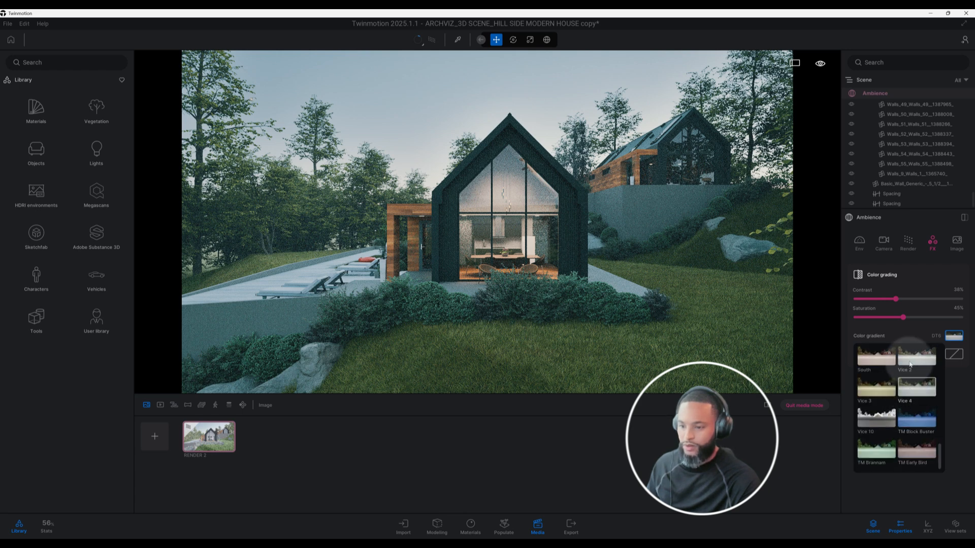
click(910, 363)
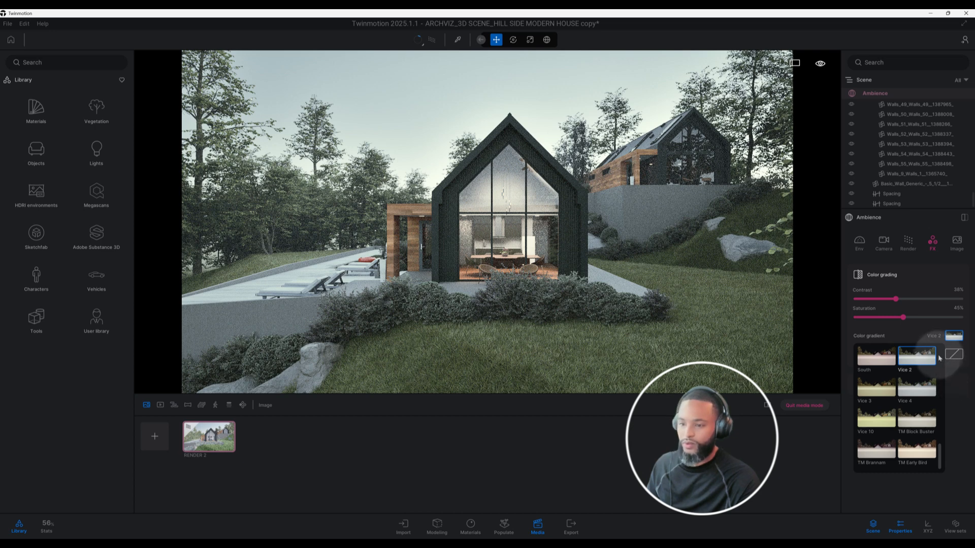
click(911, 335)
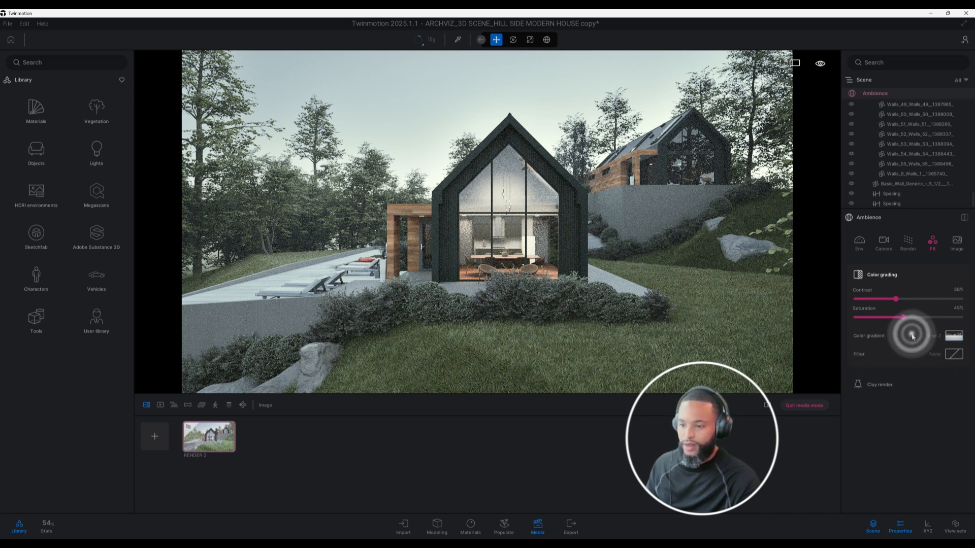
click(954, 355)
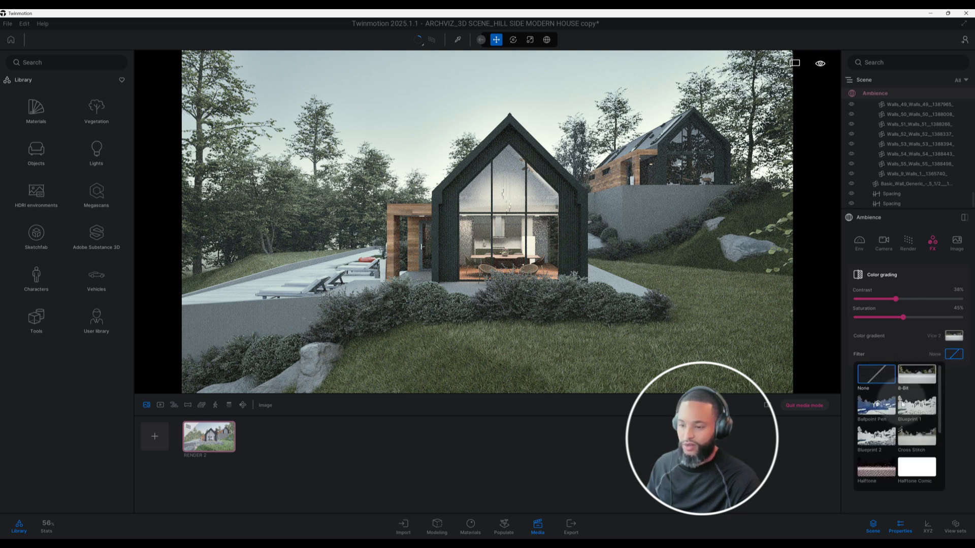
click(968, 364)
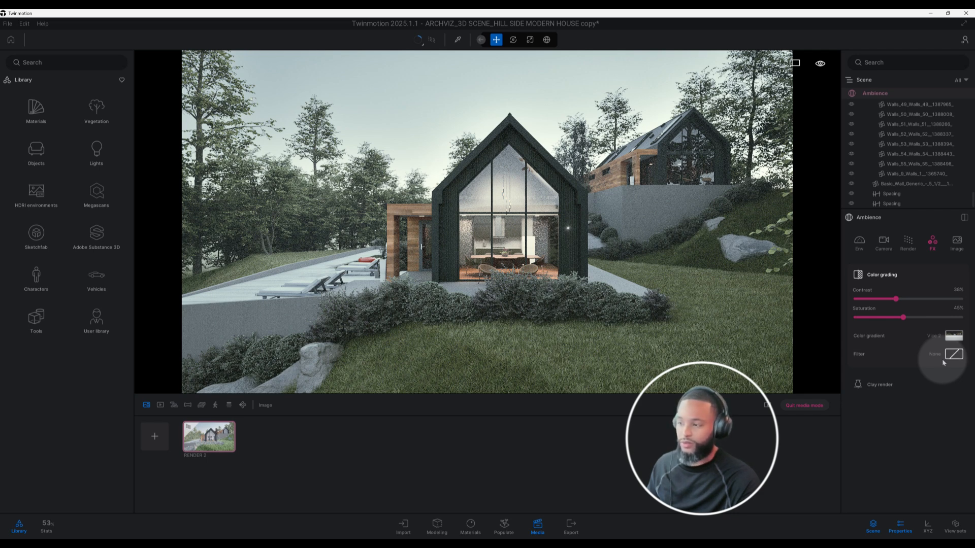
Step: Set the image output size to 4K UHD 3840x2160 and check the format details
click(957, 245)
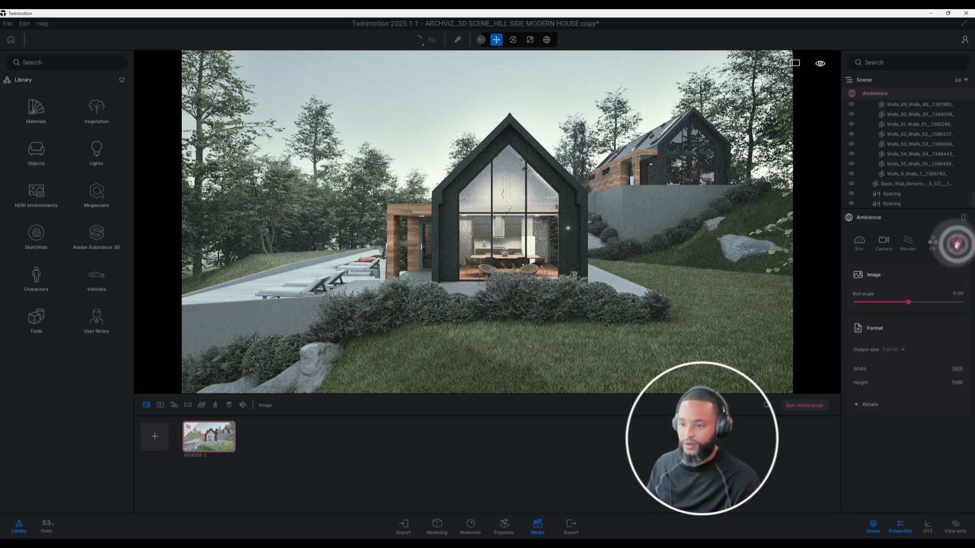
click(904, 350)
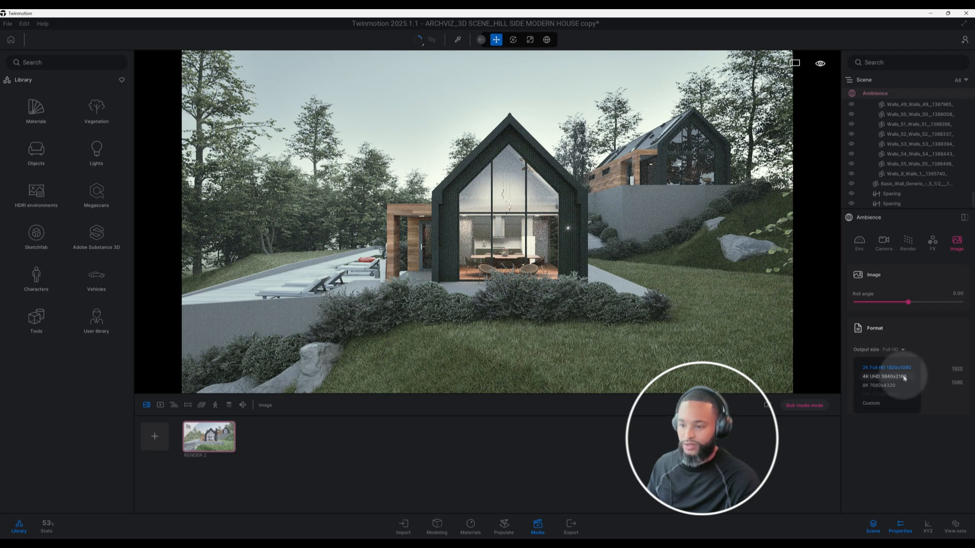
click(892, 376)
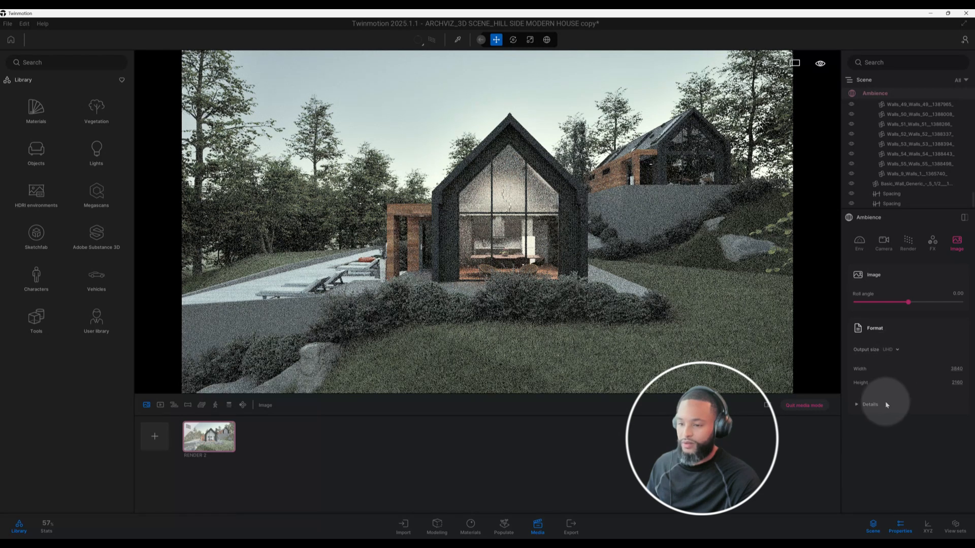
click(871, 404)
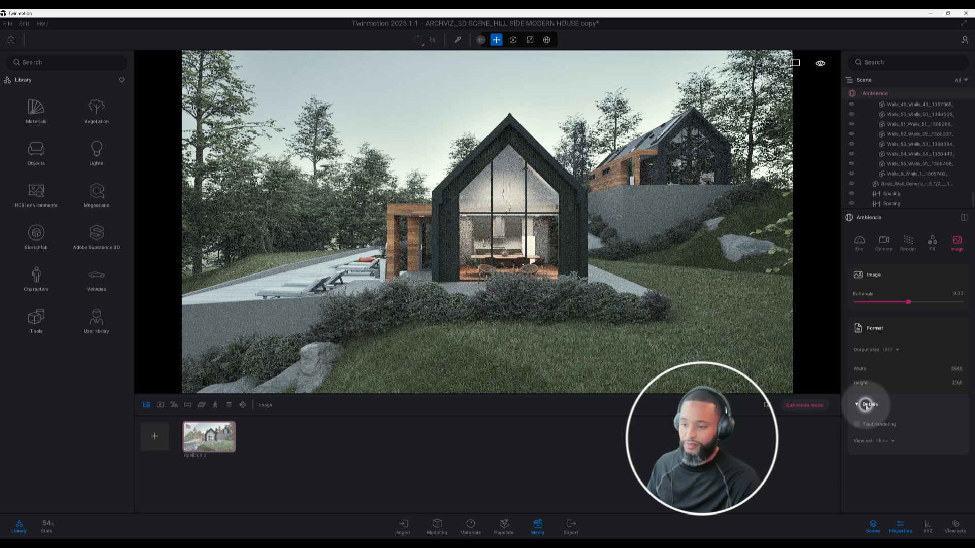
click(868, 405)
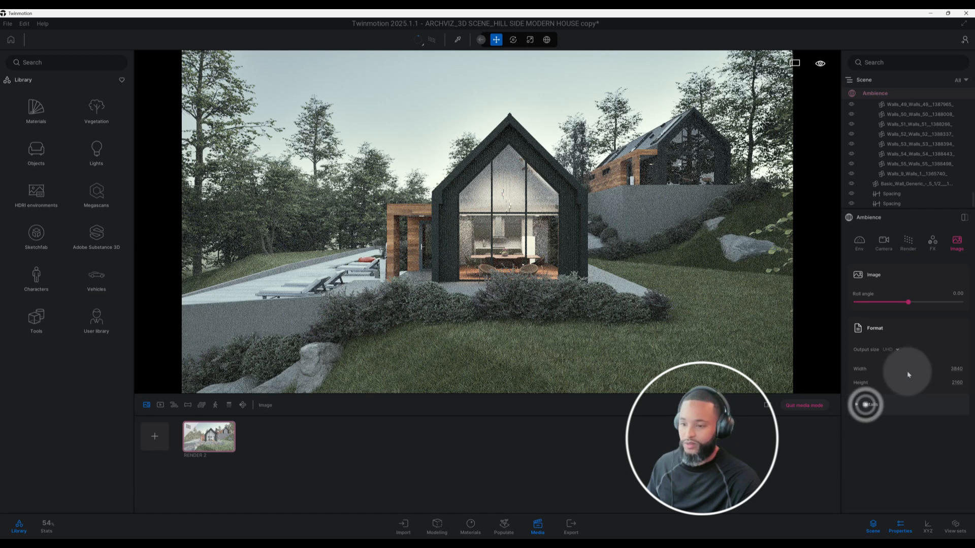
Step: Set the path tracer's samples per pixel to 2048
click(907, 243)
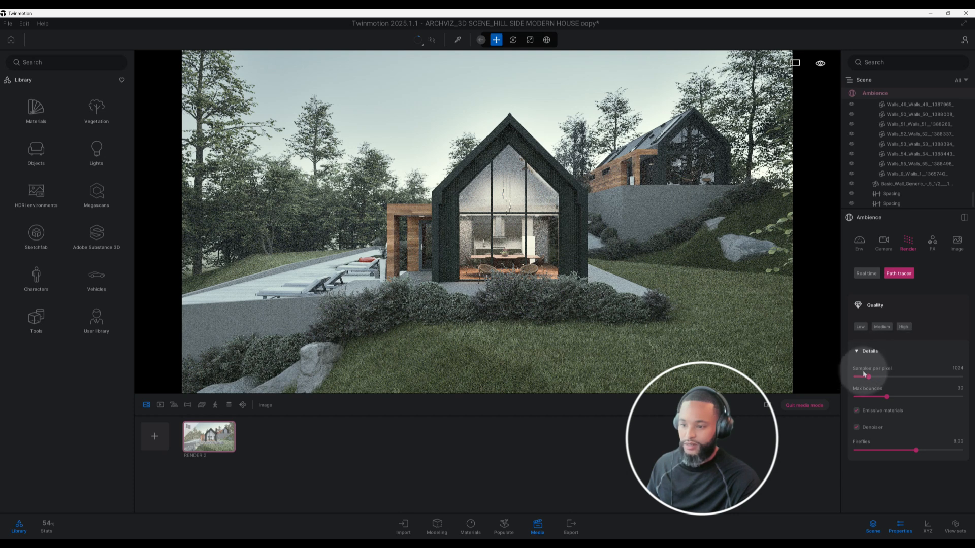
click(957, 368)
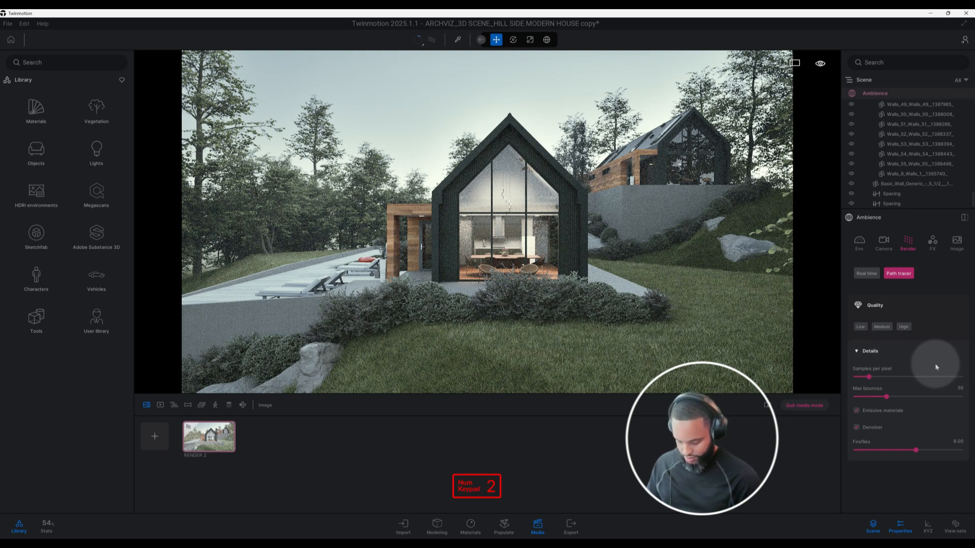
text(2048)
key(Return)
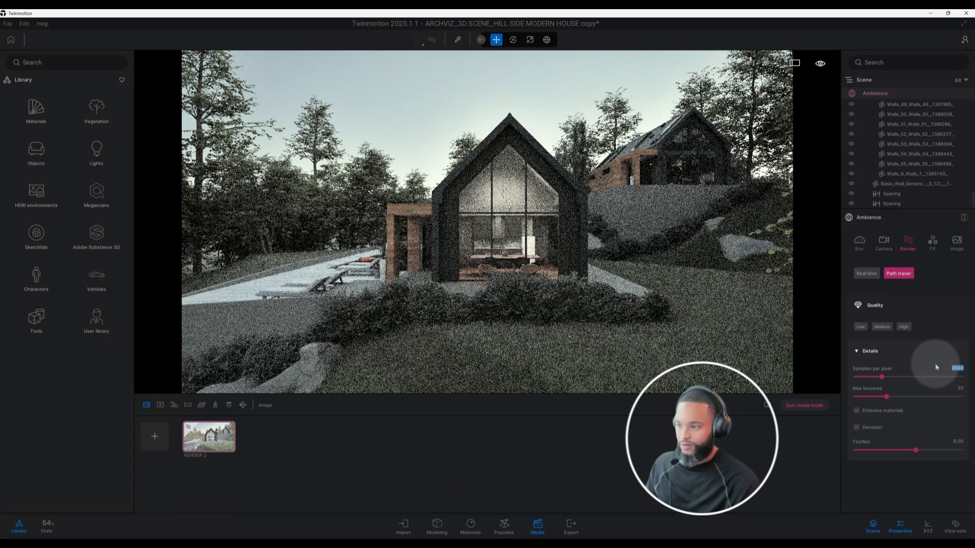